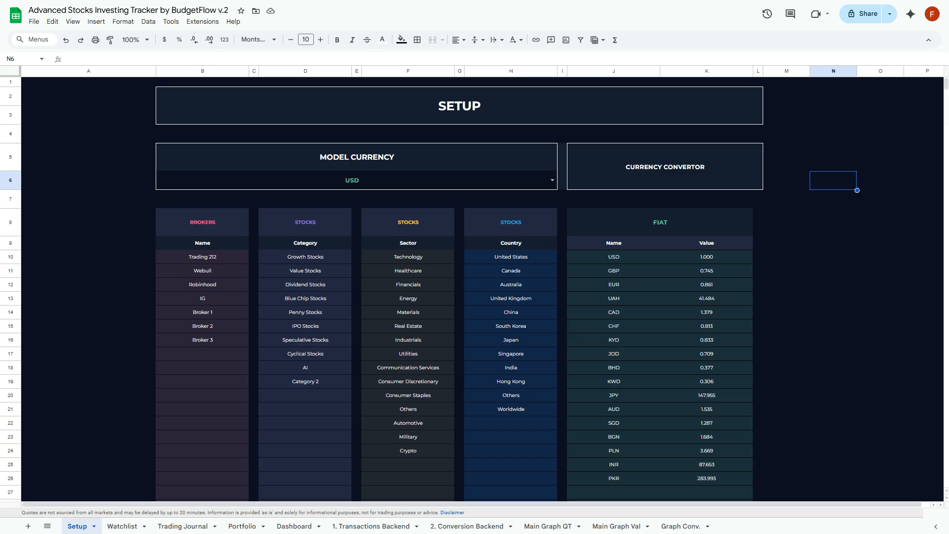
Add the ticker AAPL in the first empty row of the Watchlist sheet, B18.
click(356, 180)
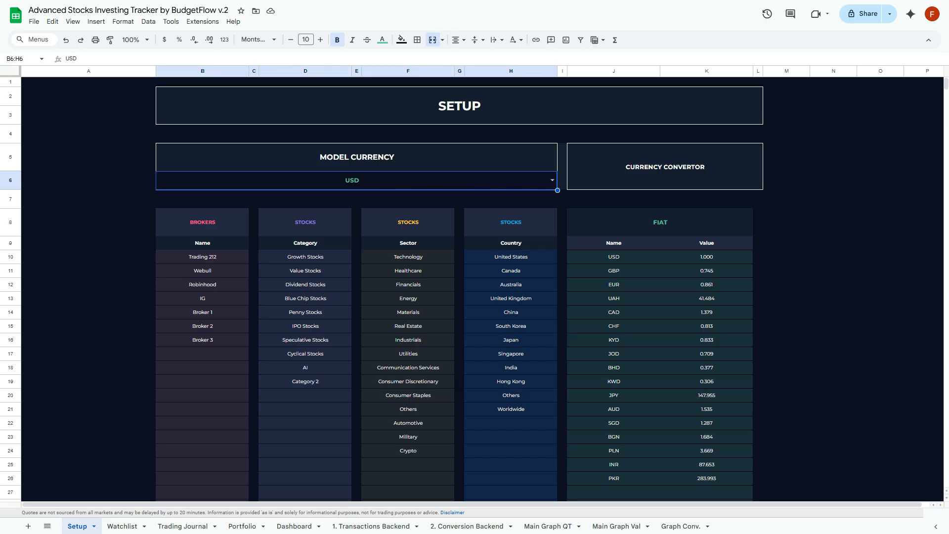
click(122, 526)
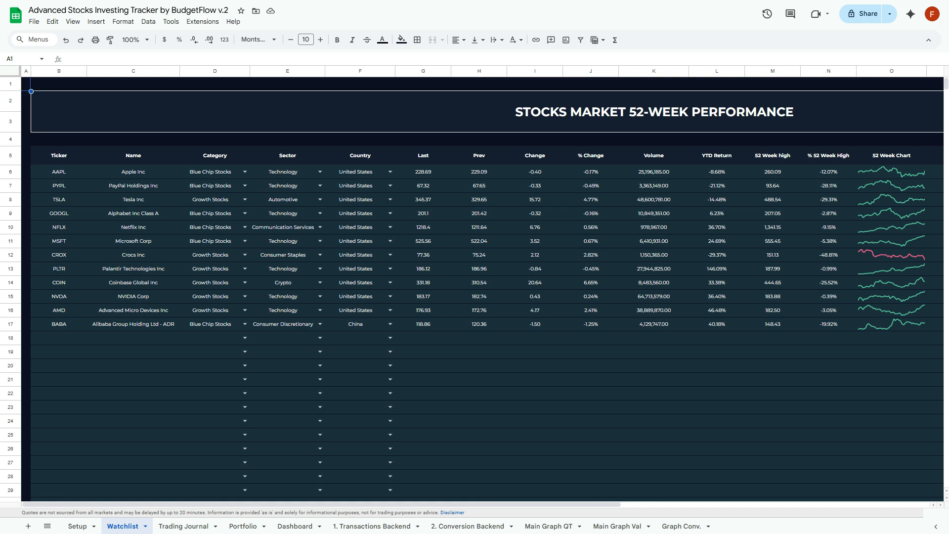
click(58, 338)
text(AAPL)
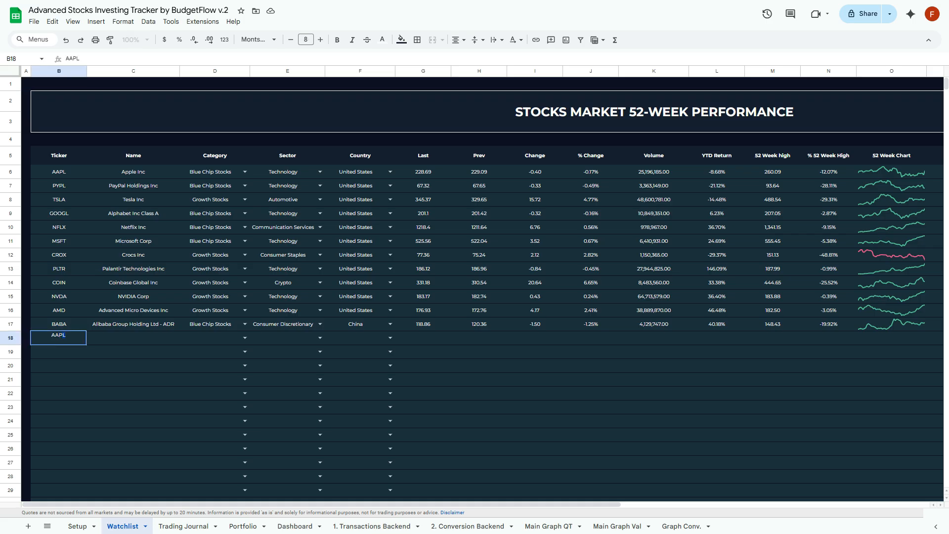
key(Return)
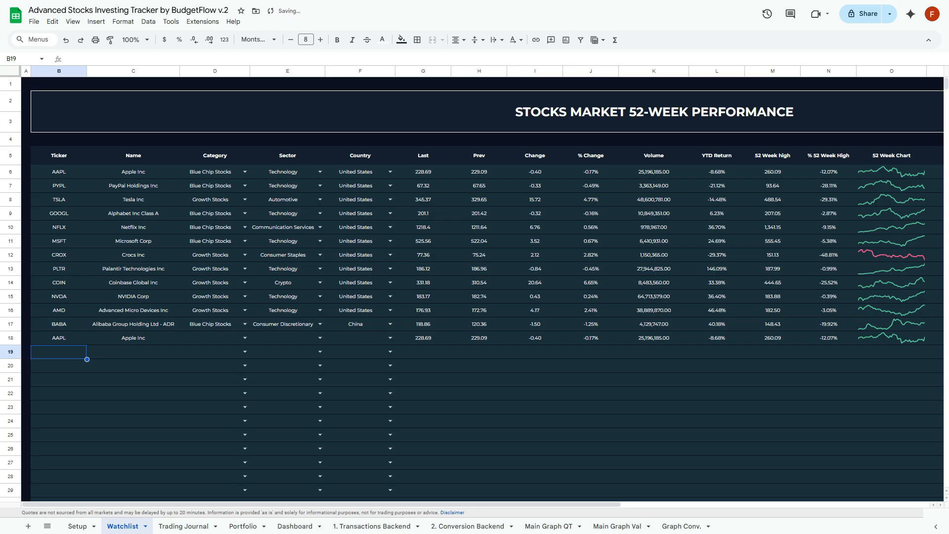
Examine the market data columns filled in for the new AAPL row, across to P/E.
key(Right)
scroll(473, 287, right, 5)
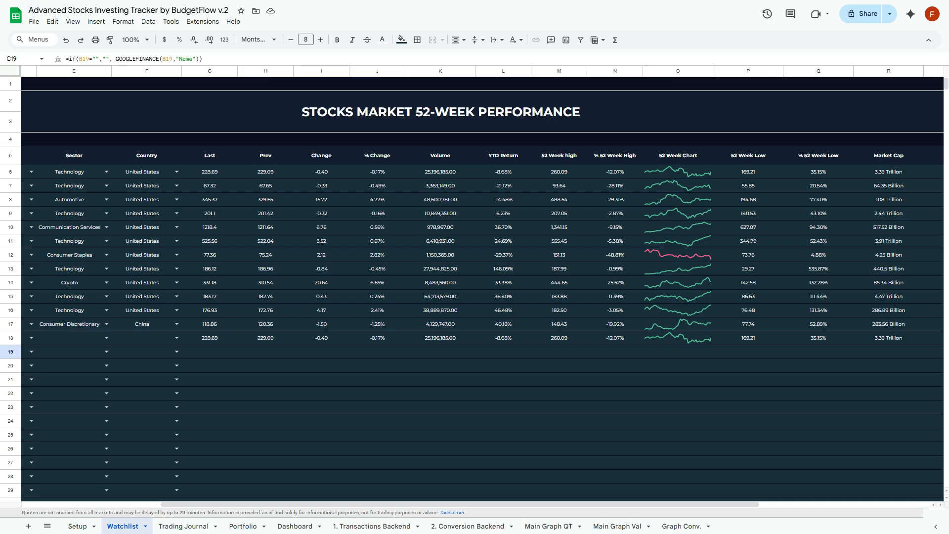
scroll(482, 289, left, 4)
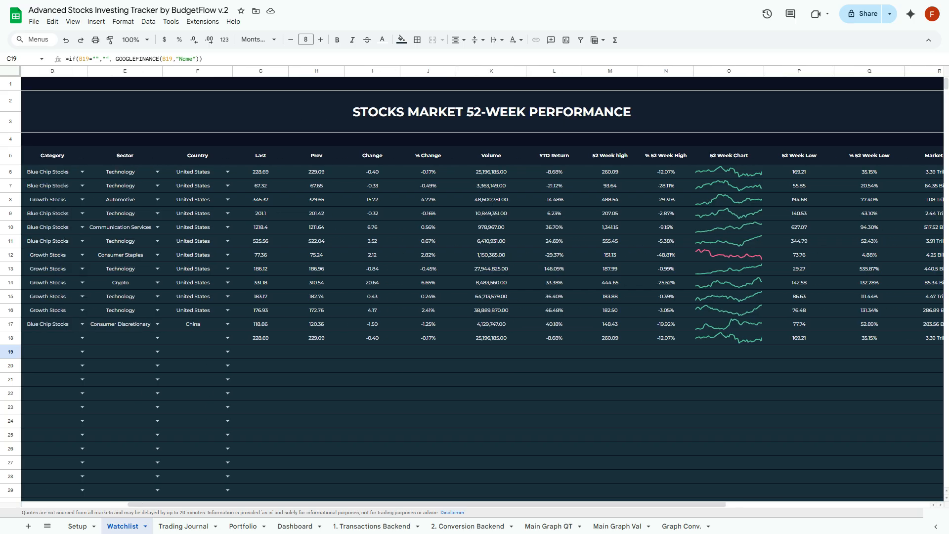
scroll(482, 289, right, 4)
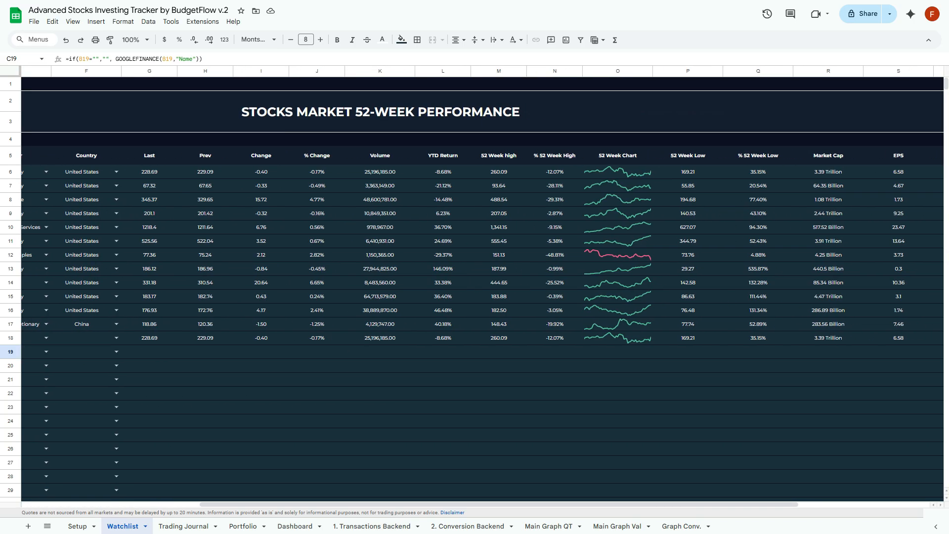
scroll(482, 289, left, 1)
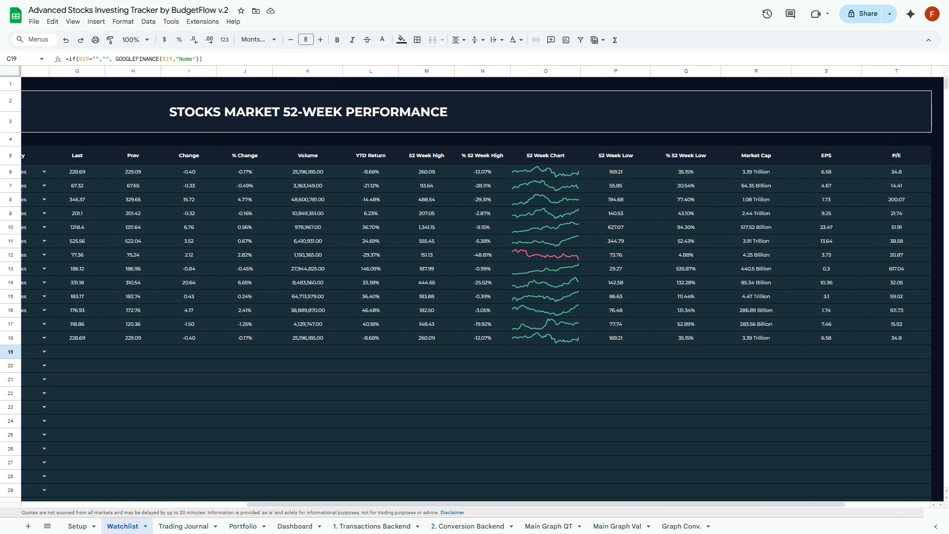
scroll(483, 289, left, 1)
scroll(482, 289, left, 4)
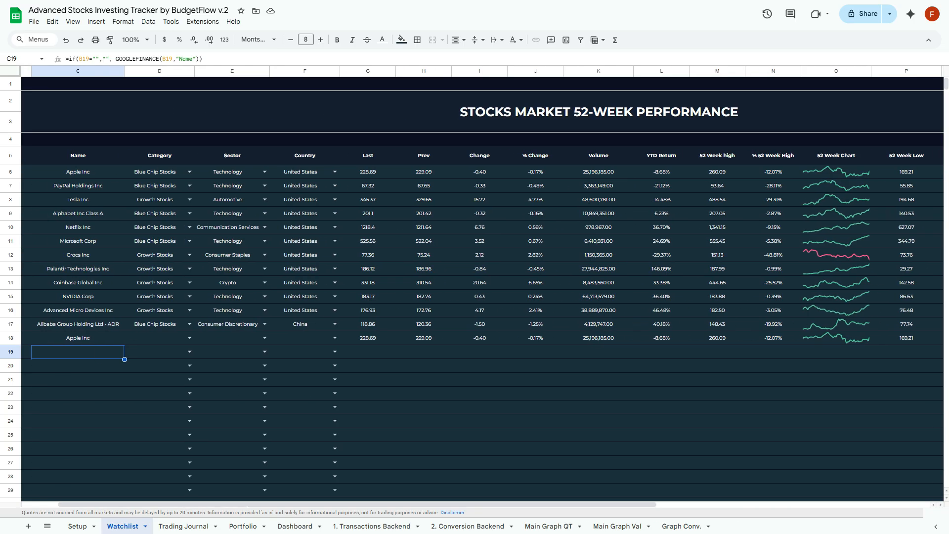
Review the category and sector options offered for the AAPL row in row 18, leaving both cells empty.
click(58, 338)
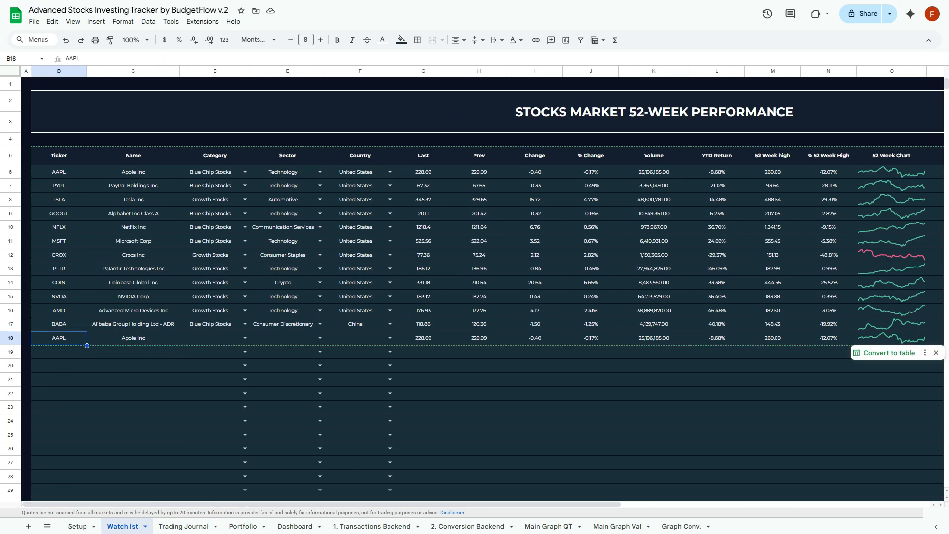
key(Right)
key(Right)
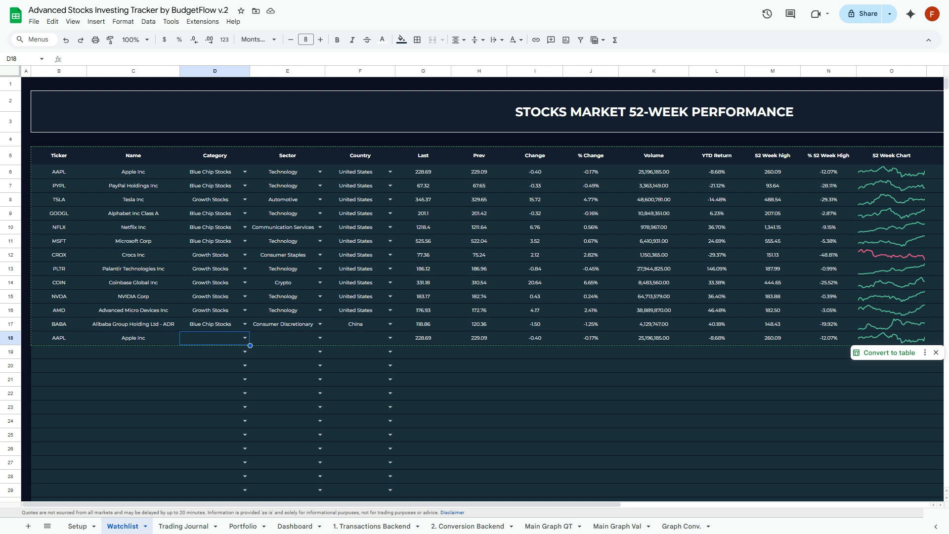
key(Return)
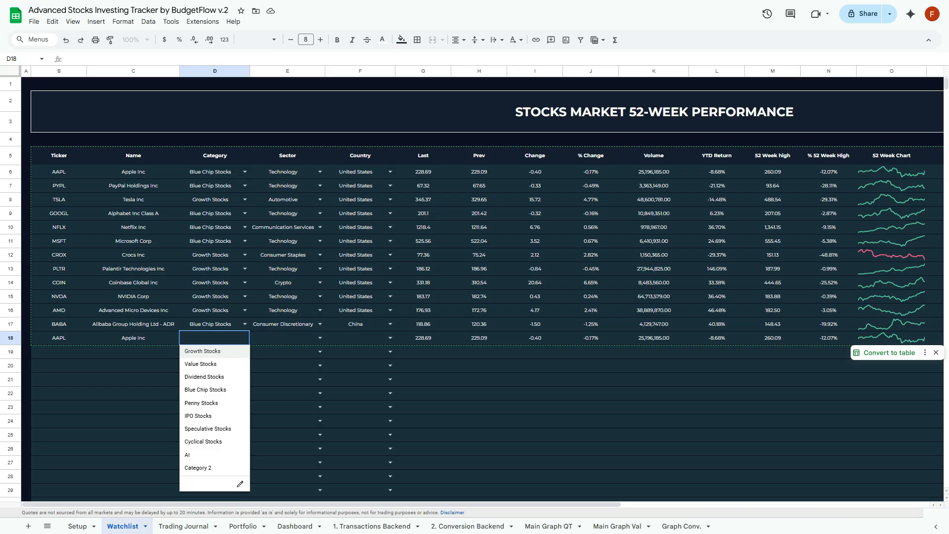
key(Escape)
key(Right)
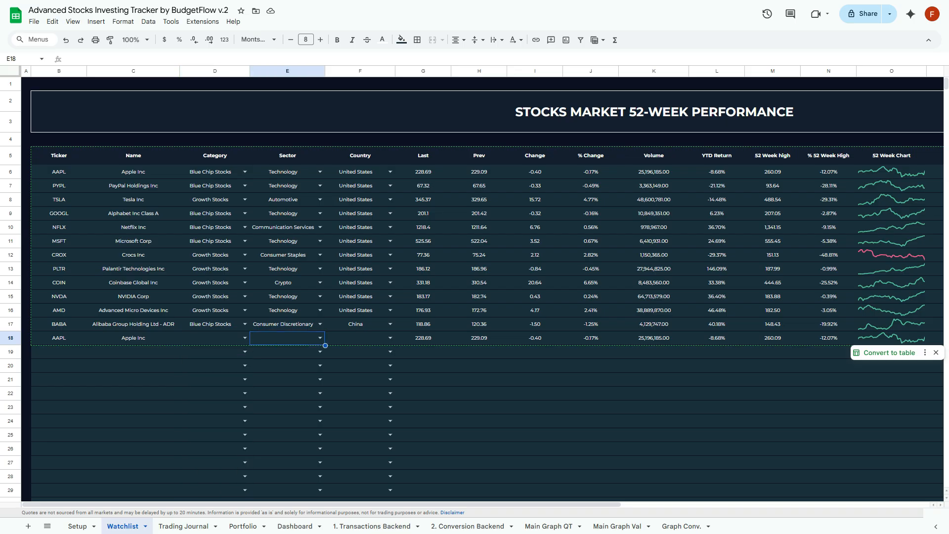
key(Return)
key(Escape)
key(Return)
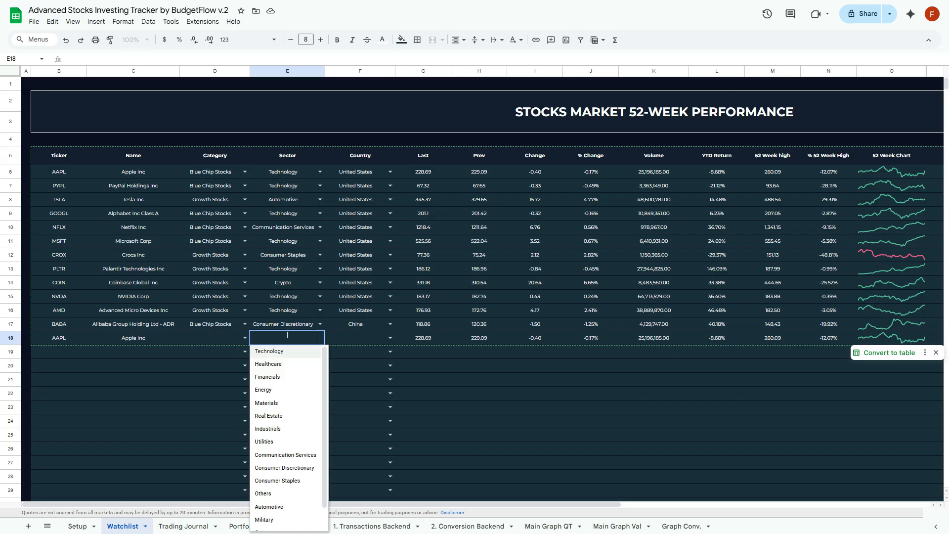
key(Escape)
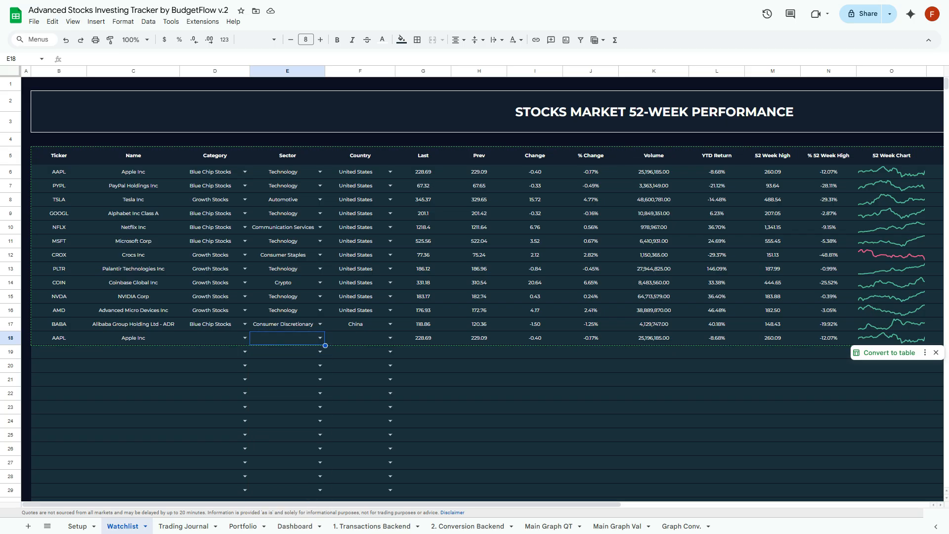
Delete the AAPL ticker from row 18 of the watchlist.
click(357, 338)
click(212, 338)
click(59, 338)
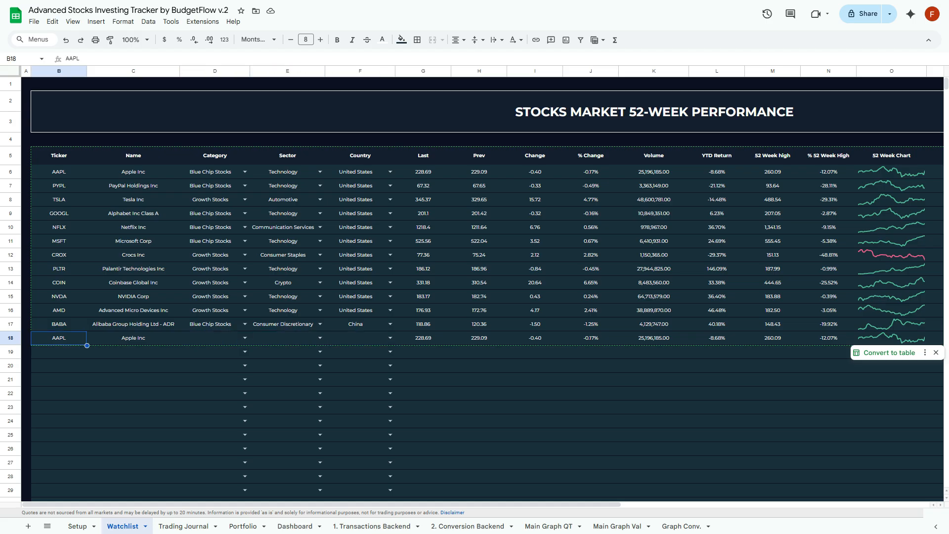
key(Delete)
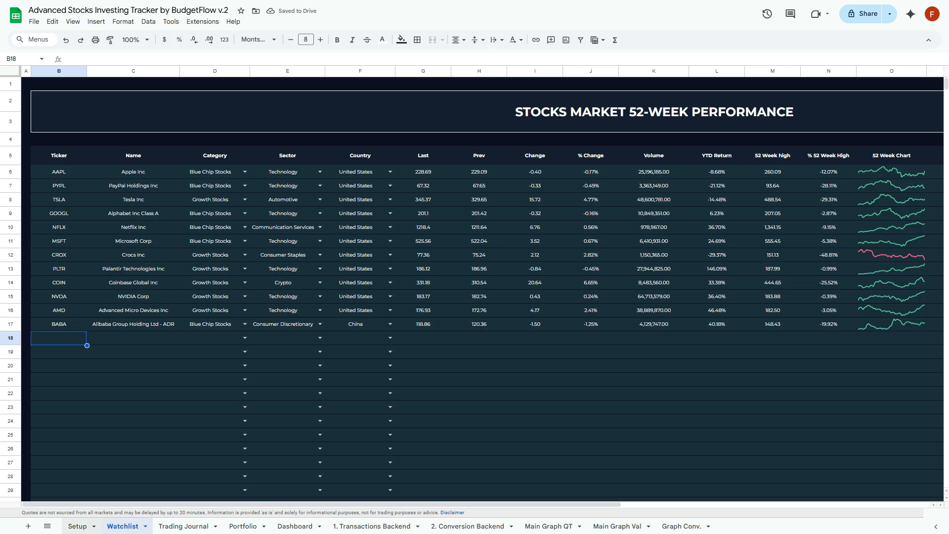
Clear the GBP value in cell K11 of the FIAT table on the Setup sheet.
click(77, 526)
scroll(475, 289, down, 3)
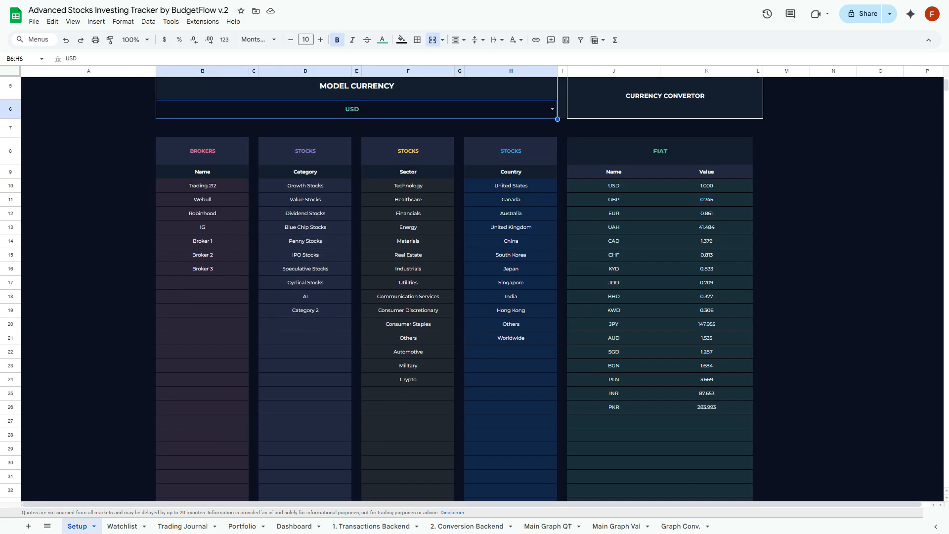
click(706, 199)
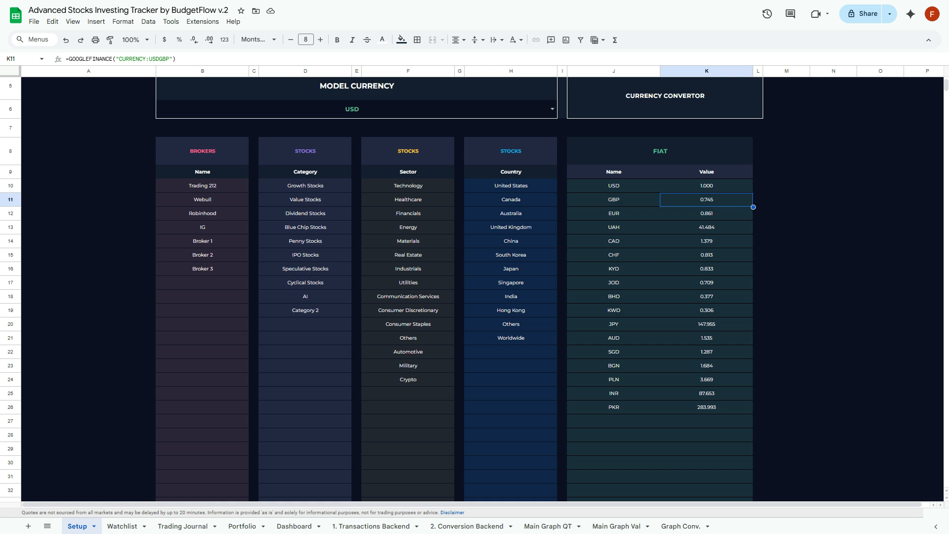
key(shift+Down)
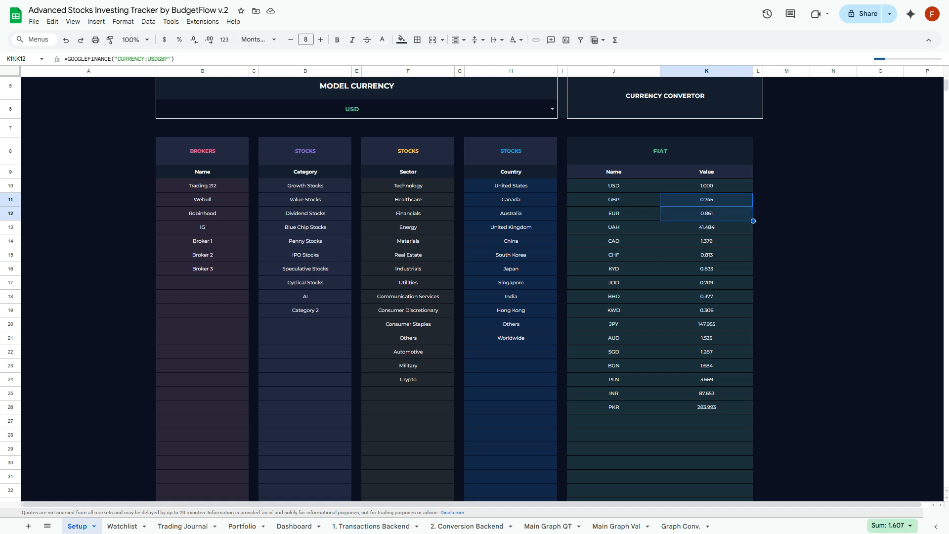
scroll(474, 289, up, 3)
key(shift+Up)
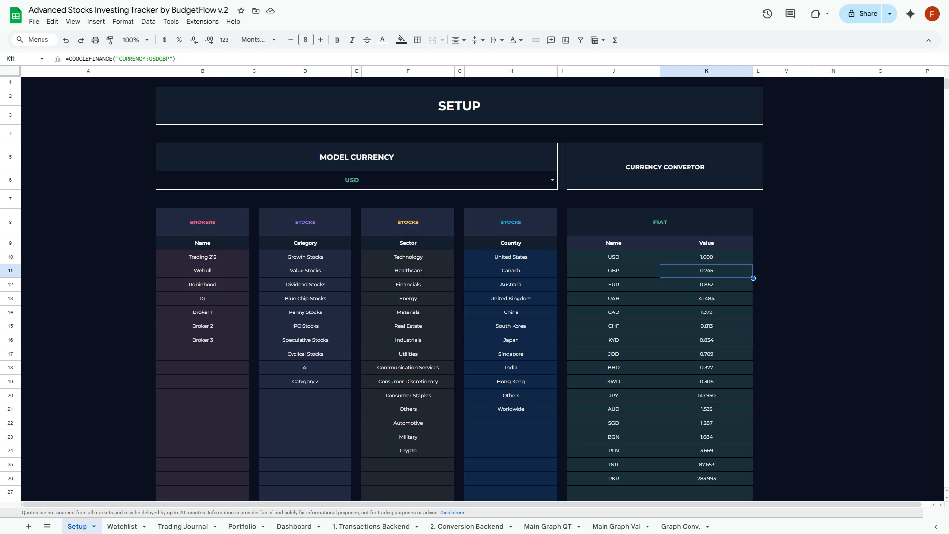
key(Delete)
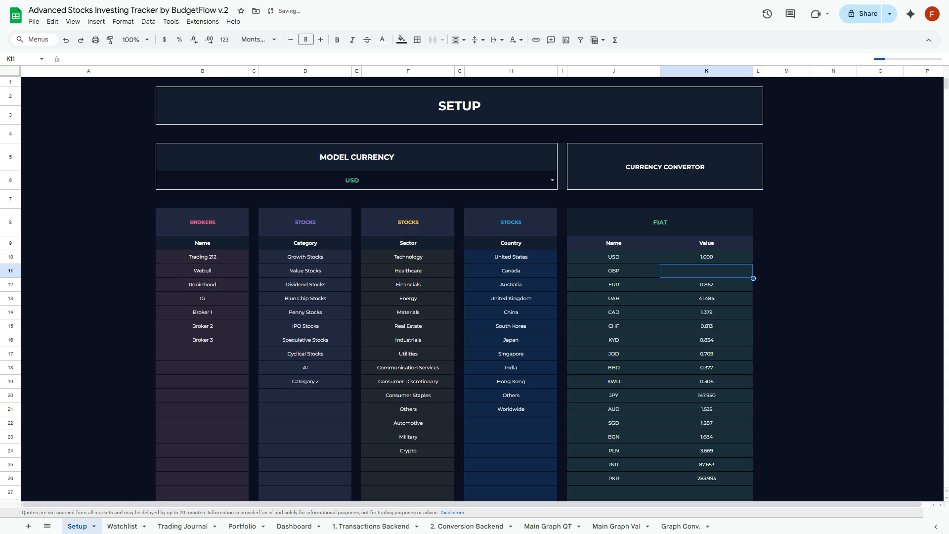
Enter =GOOGLEFINANCE("currency:USDGBP") as the GBP value in K11.
click(706, 257)
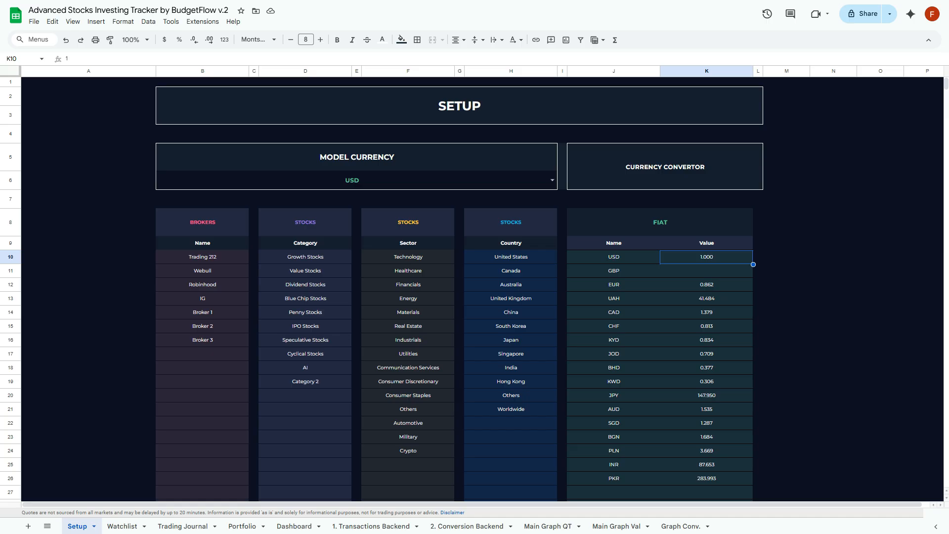
key(Down)
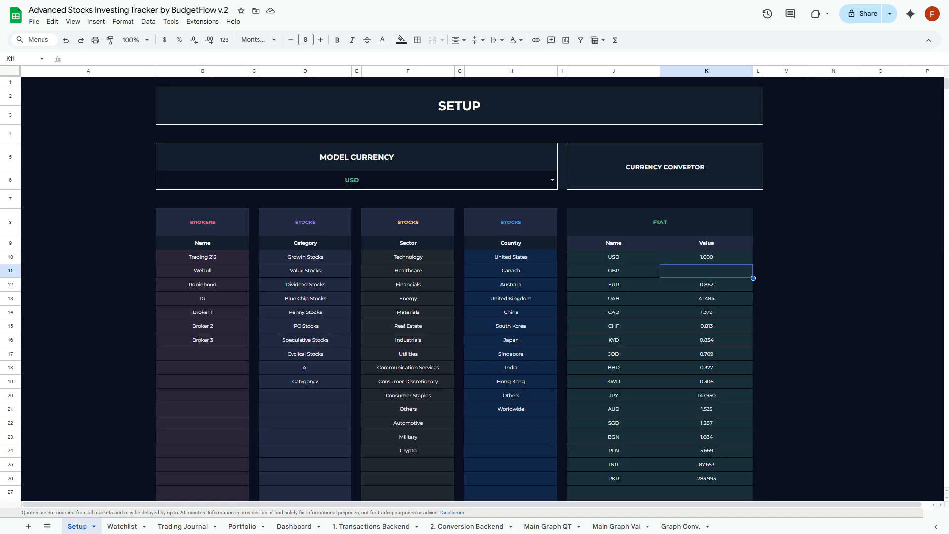
text(=GOOGLEFINANCE()
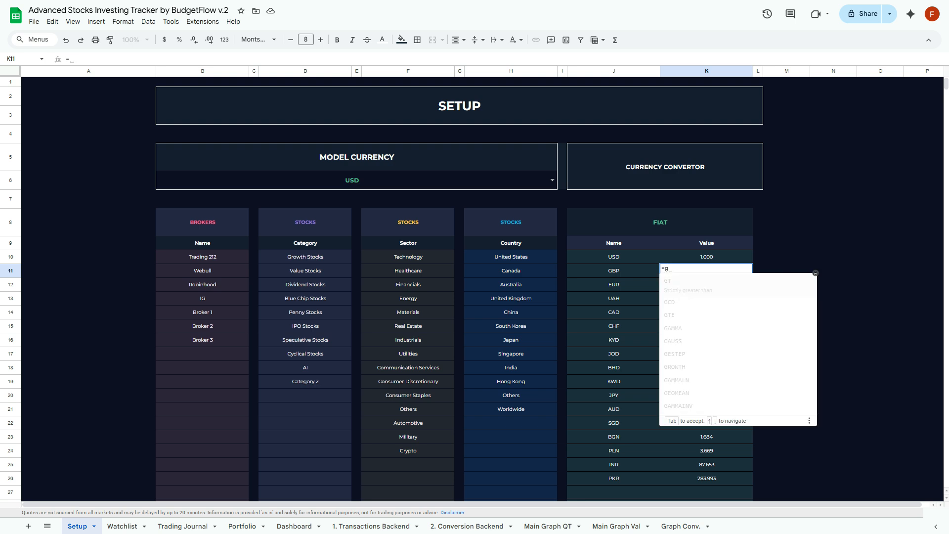
text("currenc)
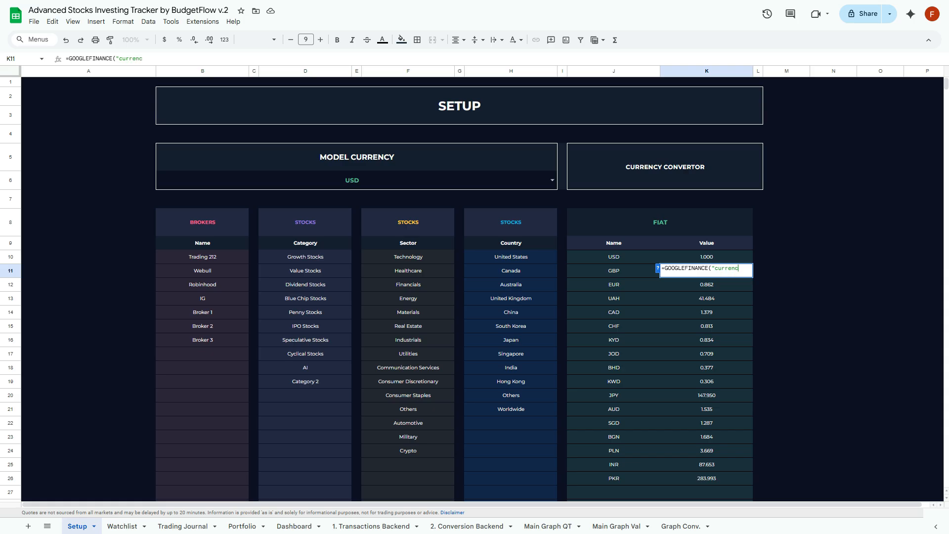
text(y:USDGBP")
key(Return)
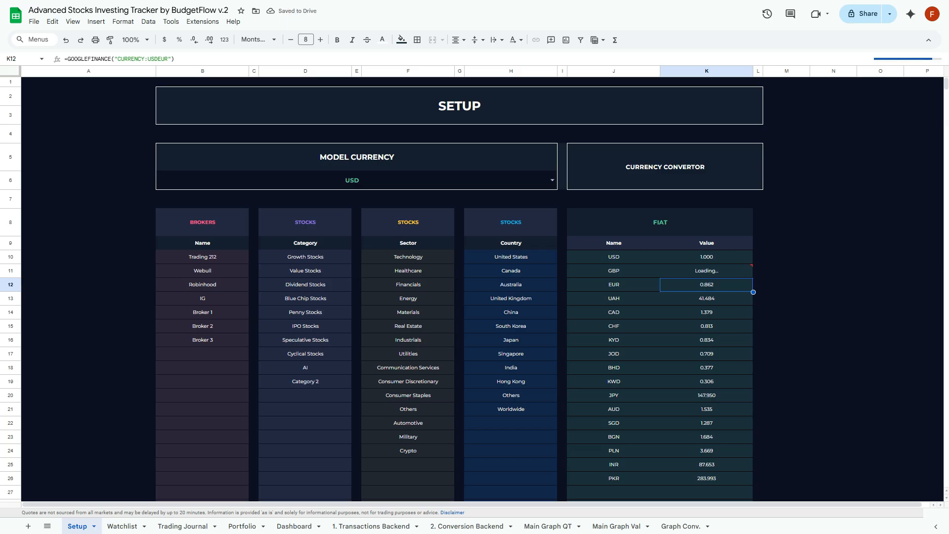
Open the GBP conversion formula in K11 for inspection and select its full text.
click(706, 270)
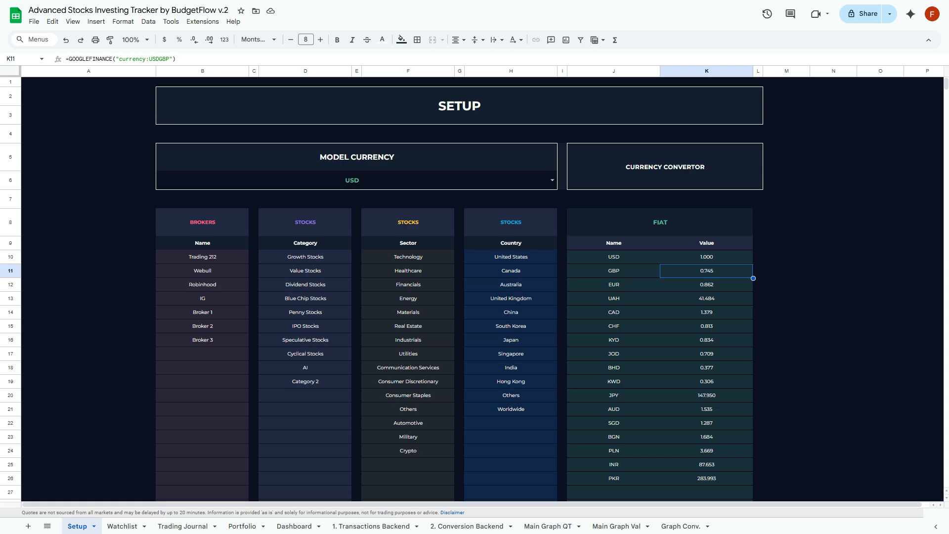
key(Return)
click(746, 268)
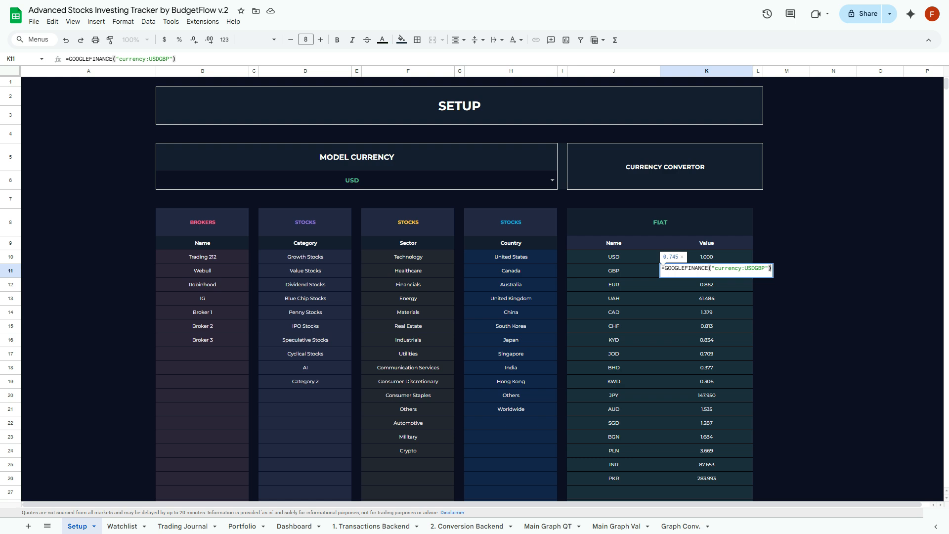
key(shift+Left)
key(shift+Left)
key(shift+Left)
key(shift+Left)
key(shift+Left)
key(shift+Left)
key(shift+Left)
key(shift+Left)
key(shift+Left)
key(shift+Left)
key(shift+Left)
key(shift+Left)
key(shift+Left)
key(shift+Left)
key(shift+Left)
key(shift+Left)
key(shift+Left)
key(shift+Left)
key(shift+Left)
key(shift+Left)
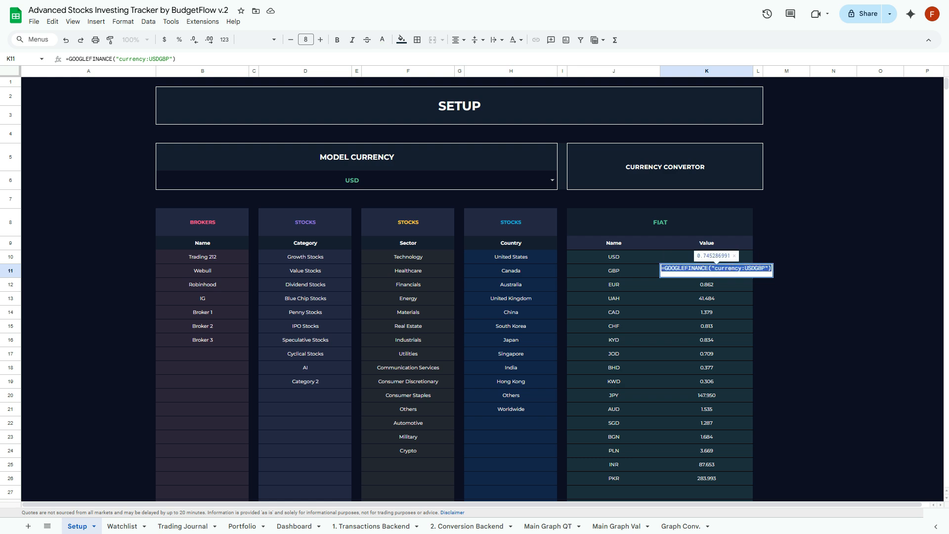
Close the GBP formula unchanged and inspect the UAH and CAD conversion formulas in the FIAT table.
click(613, 243)
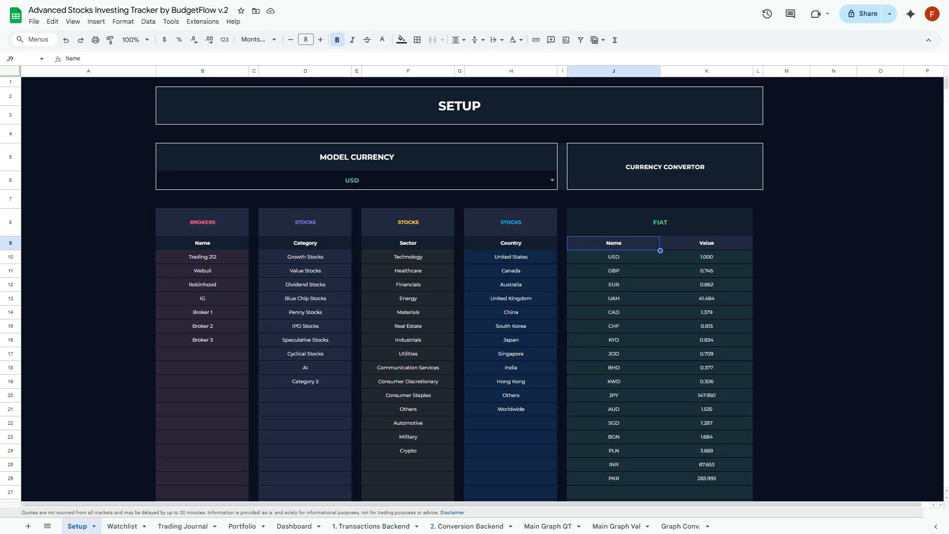
key(Down)
key(Down)
key(Down)
key(Down)
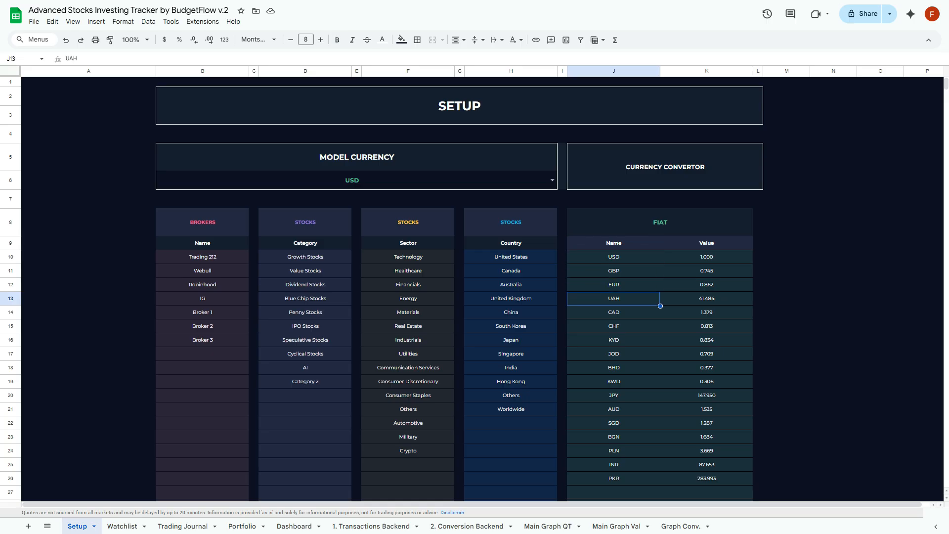
key(Right)
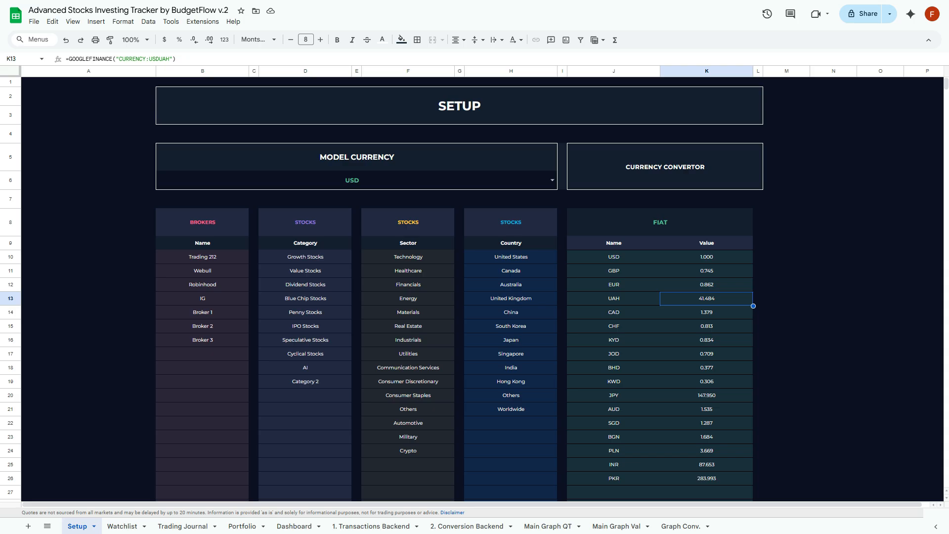
key(Down)
scroll(459, 288, down, 1)
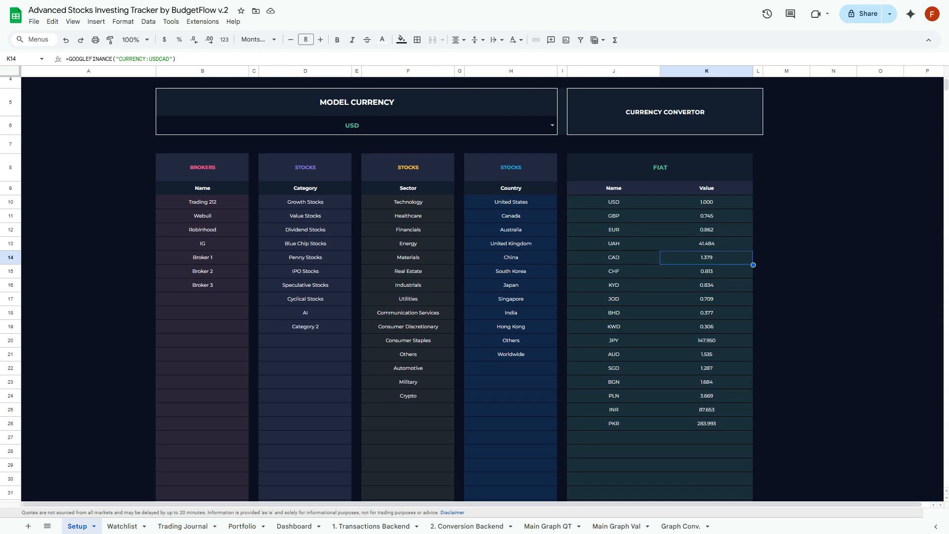
scroll(460, 288, up, 1)
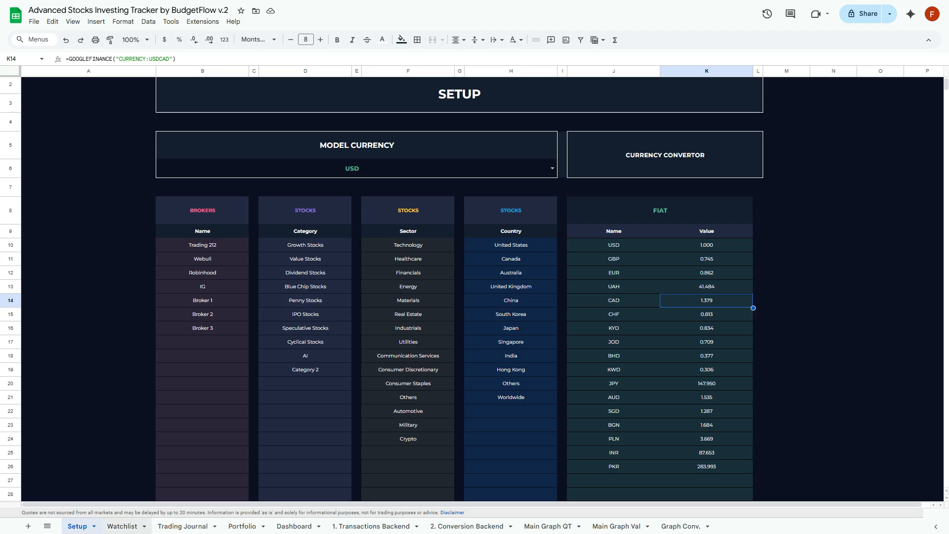
Look through the Watchlist, Trading Journal, Portfolio and Dashboard sheets, including the dashboard's charts, and return to the Watchlist.
click(122, 526)
click(184, 526)
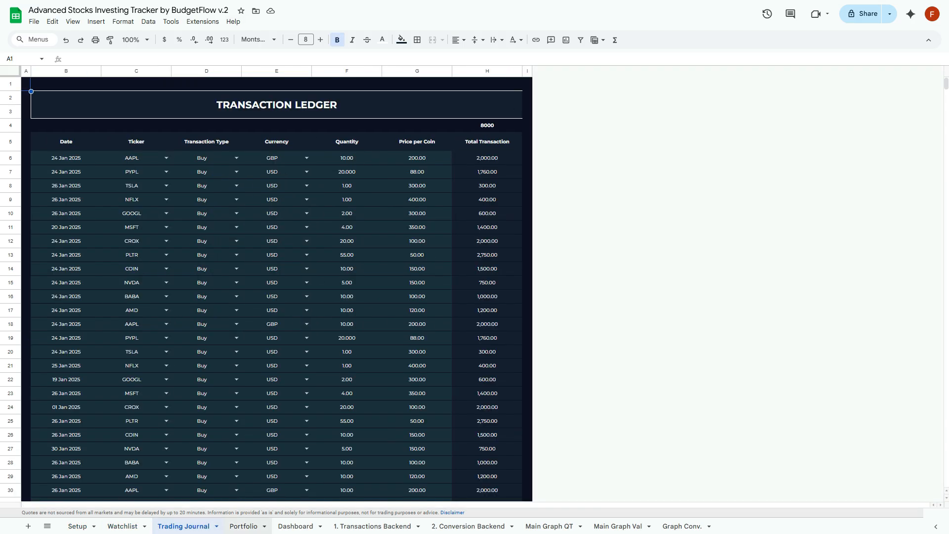
click(244, 525)
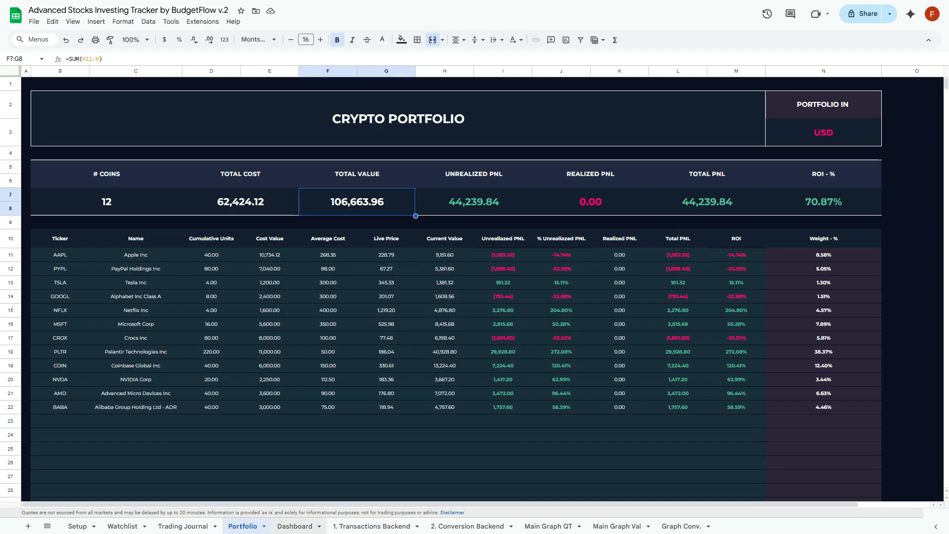
click(295, 526)
scroll(366, 289, down, 7)
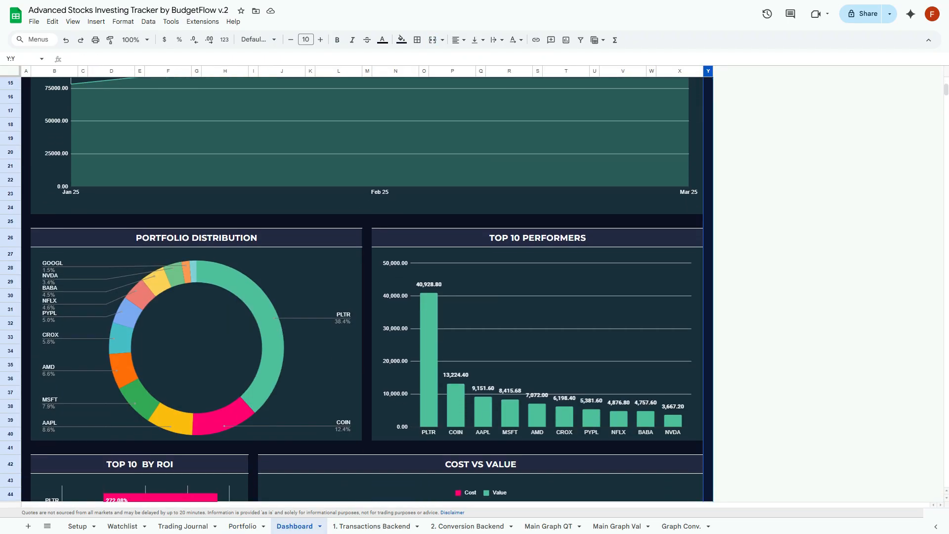
scroll(365, 290, up, 7)
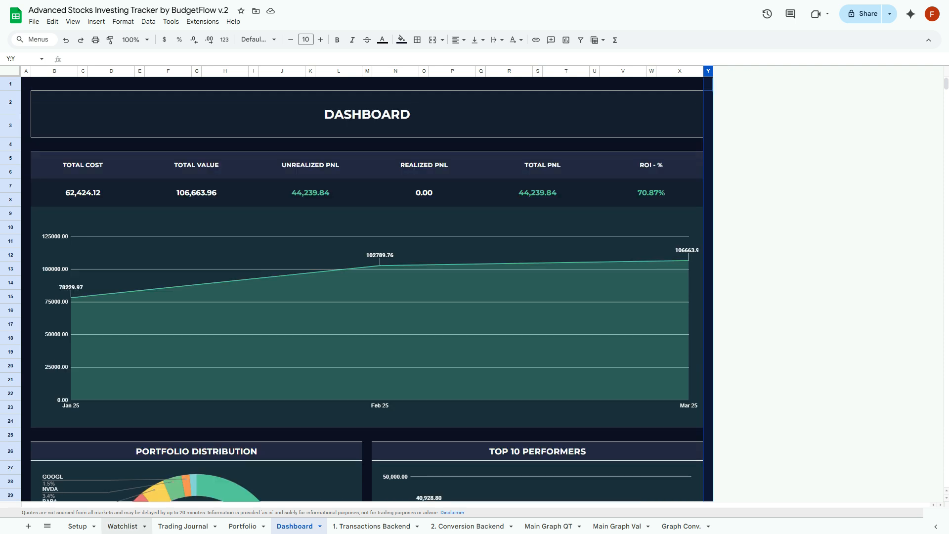
click(122, 526)
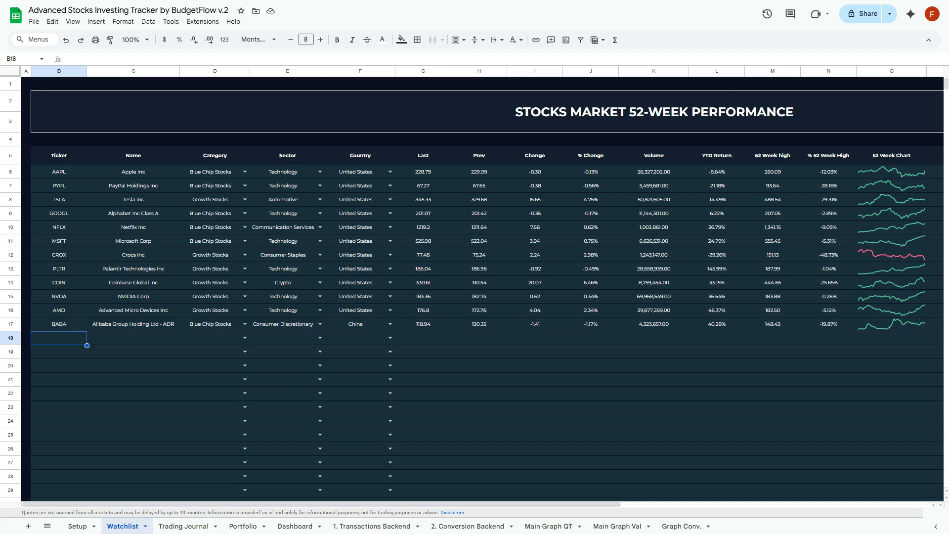
Enter the date 04 Aug 2025 in B54, the first empty row of the Trading Journal's transaction ledger.
click(183, 525)
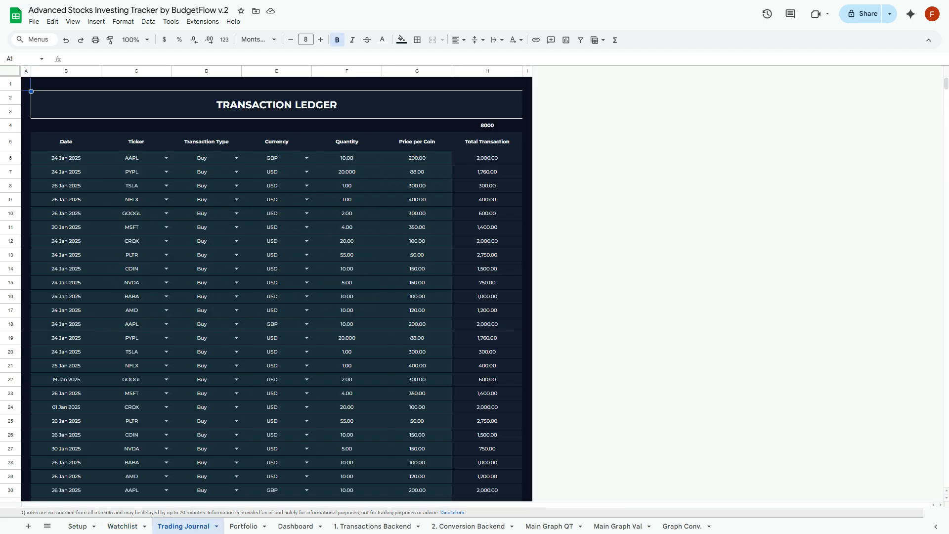
scroll(276, 289, down, 6)
scroll(277, 289, down, 4)
click(66, 340)
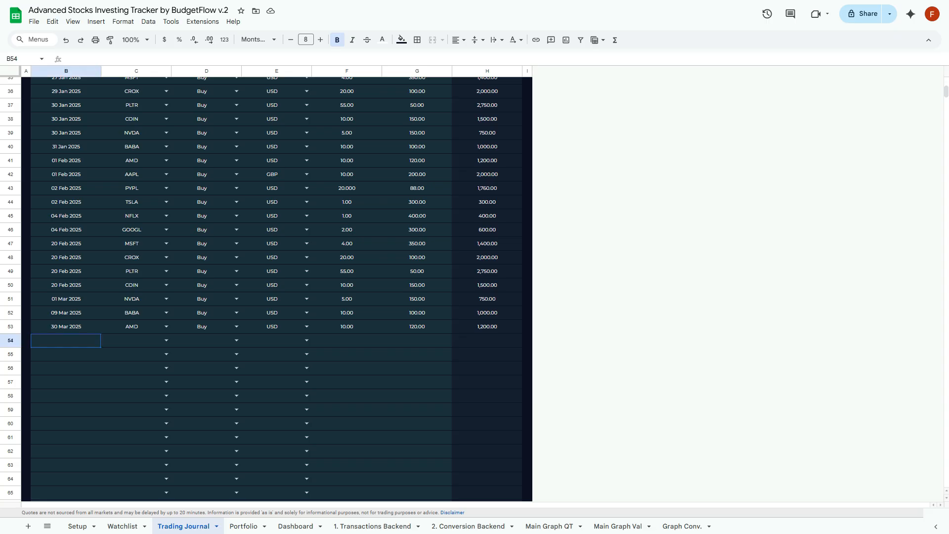
double_click(66, 340)
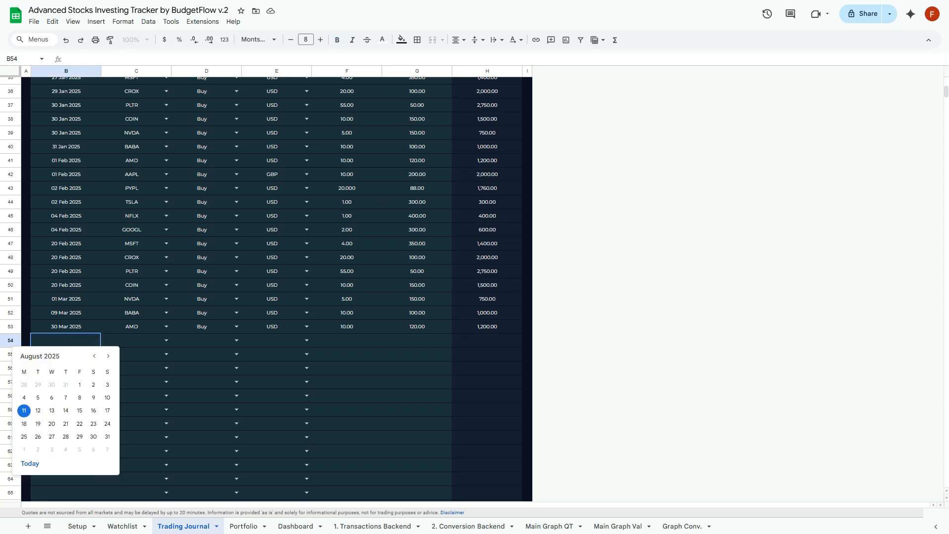
click(23, 397)
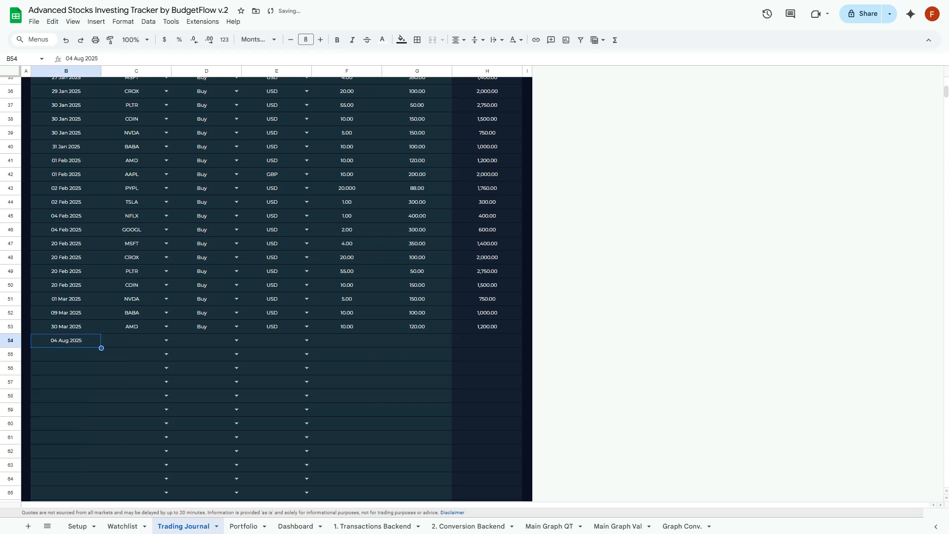
Set row 54's ticker to AAPL, its transaction type to Buy and its currency to GBP.
click(166, 340)
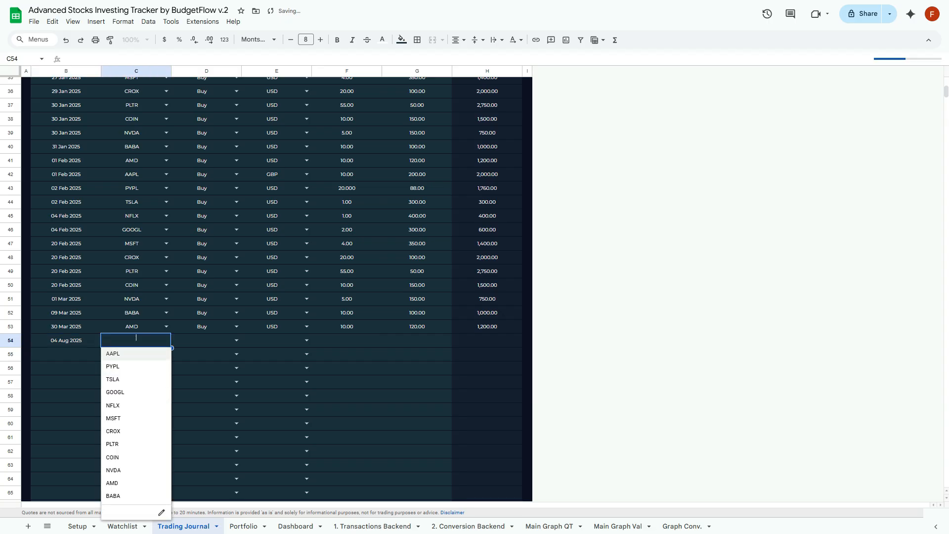
click(112, 353)
click(237, 340)
click(181, 351)
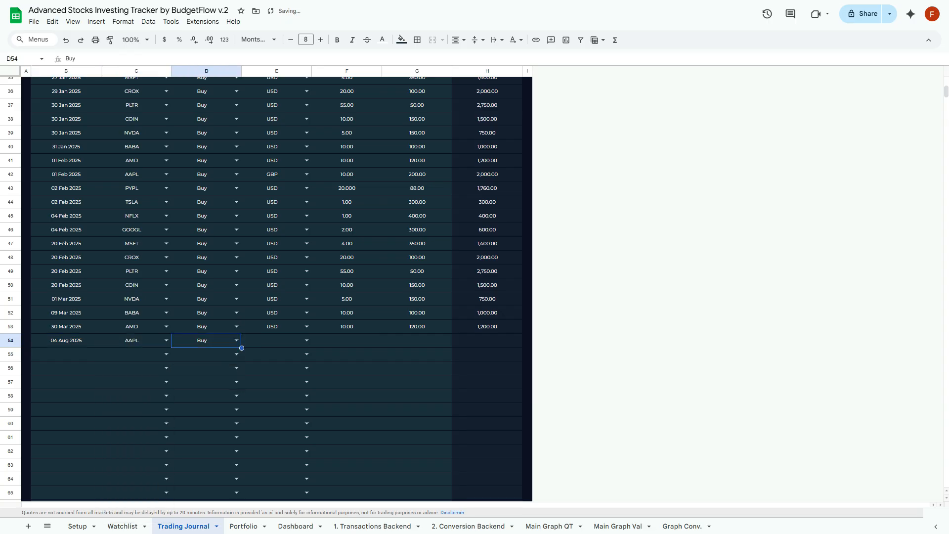
click(307, 340)
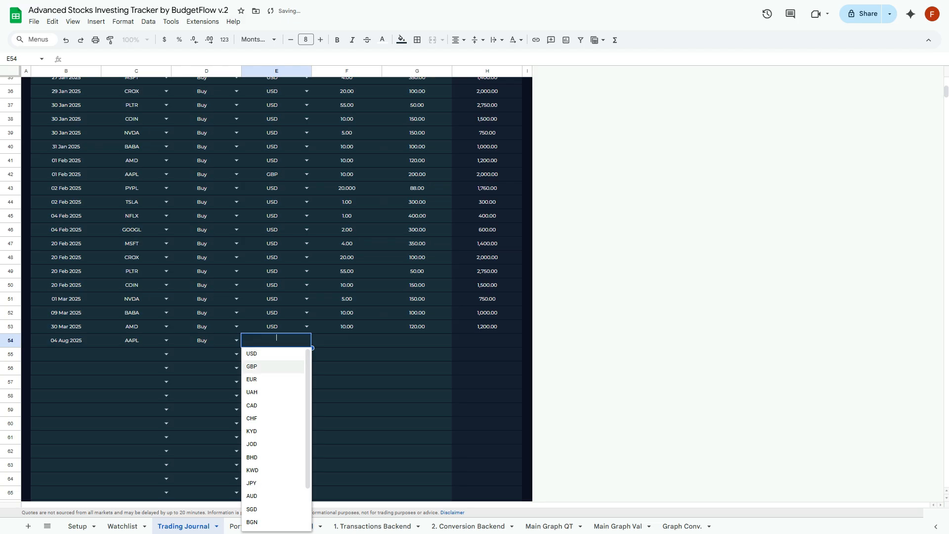
click(261, 366)
Enter a quantity of 5 and a price per coin of 200 for the AAPL transaction in row 54.
click(346, 340)
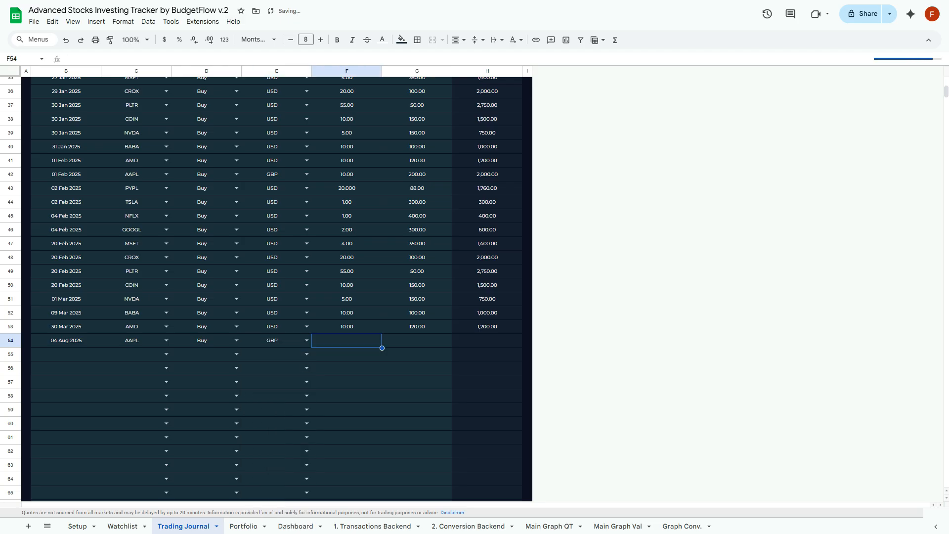
text(5)
key(Tab)
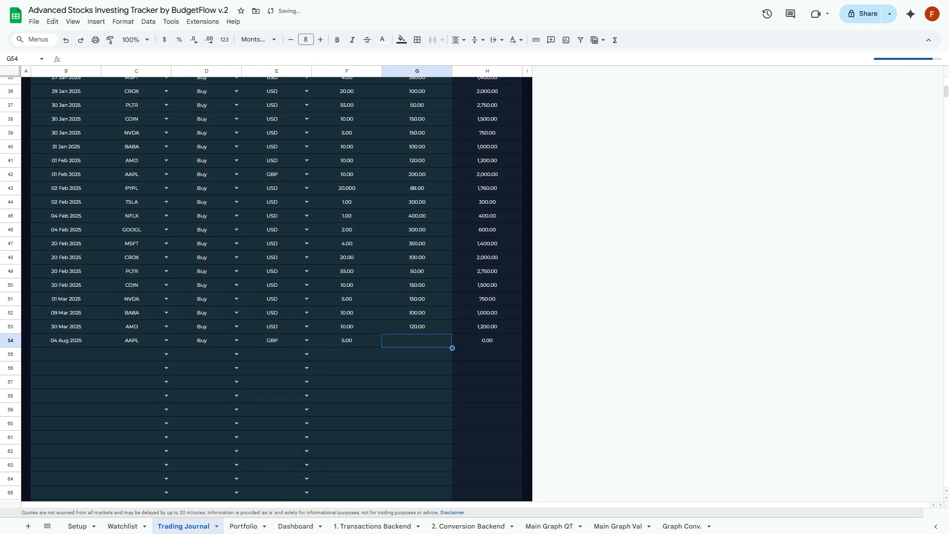
text(300)
key(BackSpace)
key(BackSpace)
key(BackSpace)
text(2000)
key(BackSpace)
key(Return)
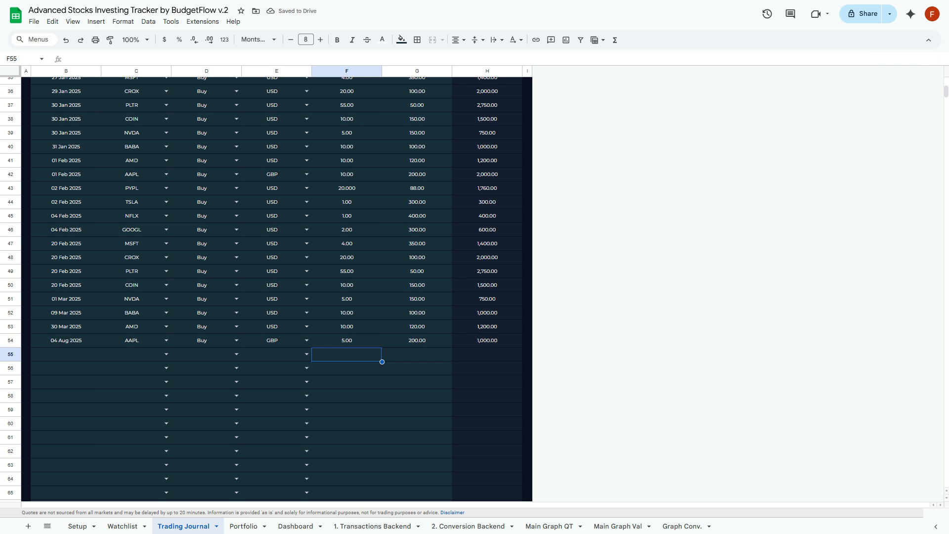
Check the total of the transaction in row 54, and inspect the AAPL row's cost, price and PNL cells on the Portfolio sheet.
click(486, 341)
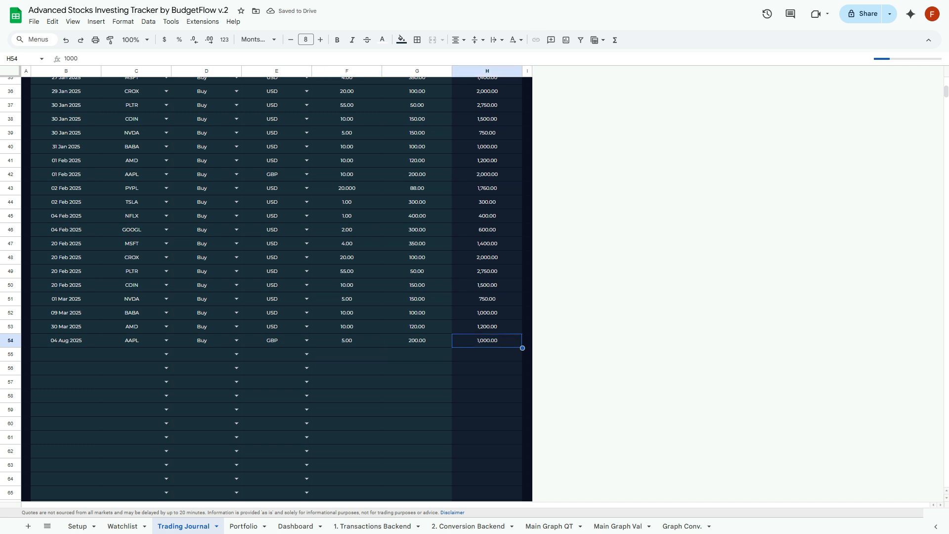
click(243, 525)
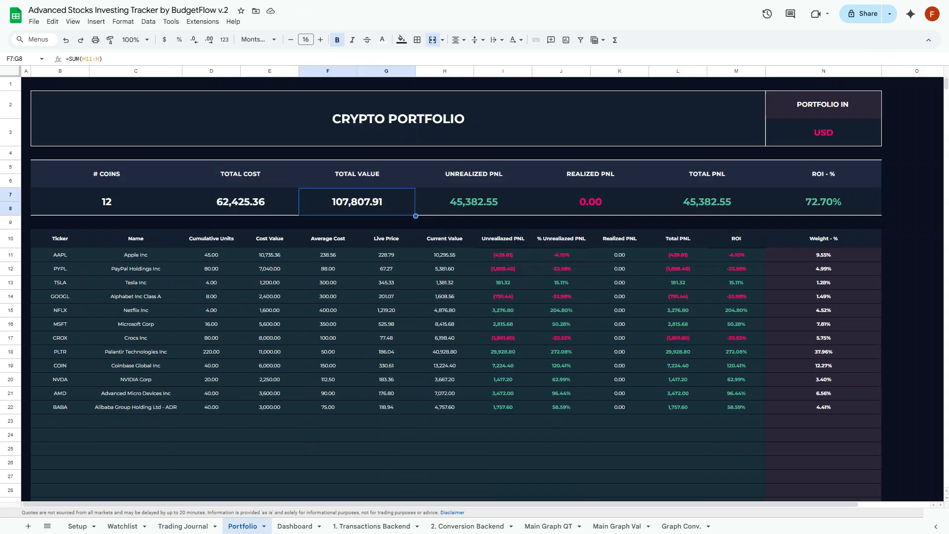
click(136, 254)
key(Right)
key(Right)
key(Right)
key(Left)
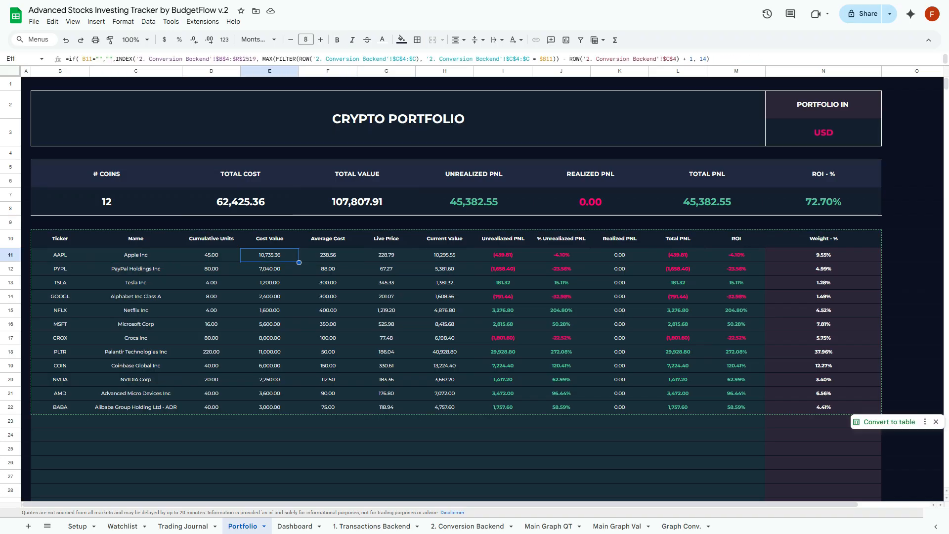
key(Right)
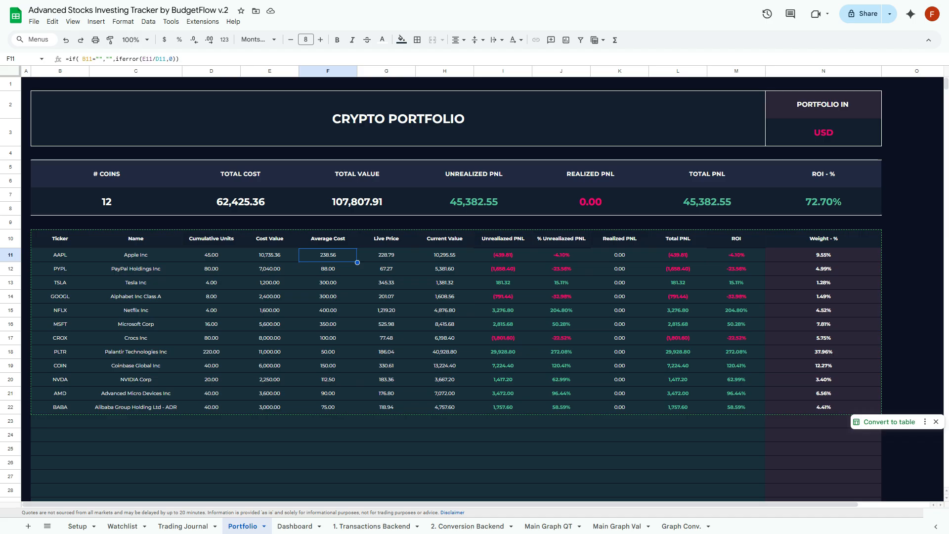
key(Right)
key(Right)
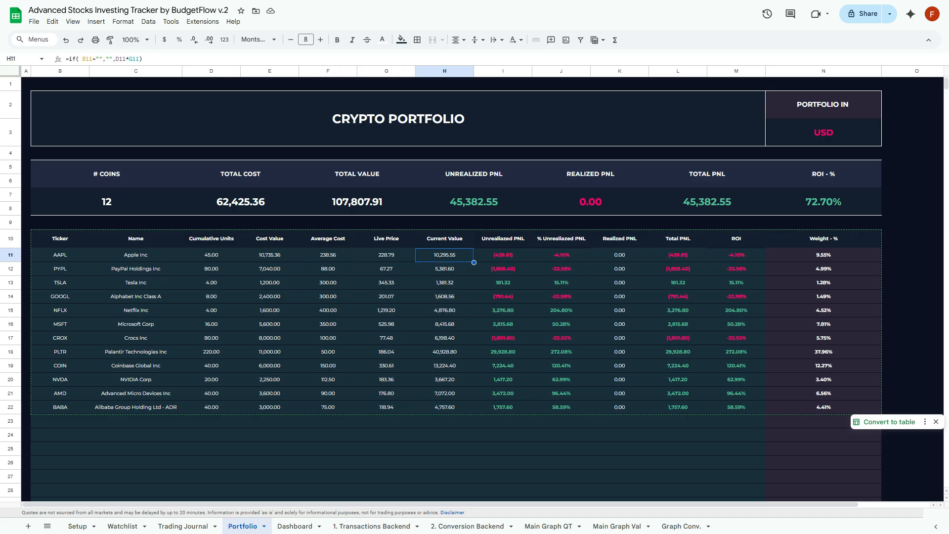
key(Right)
key(Right)
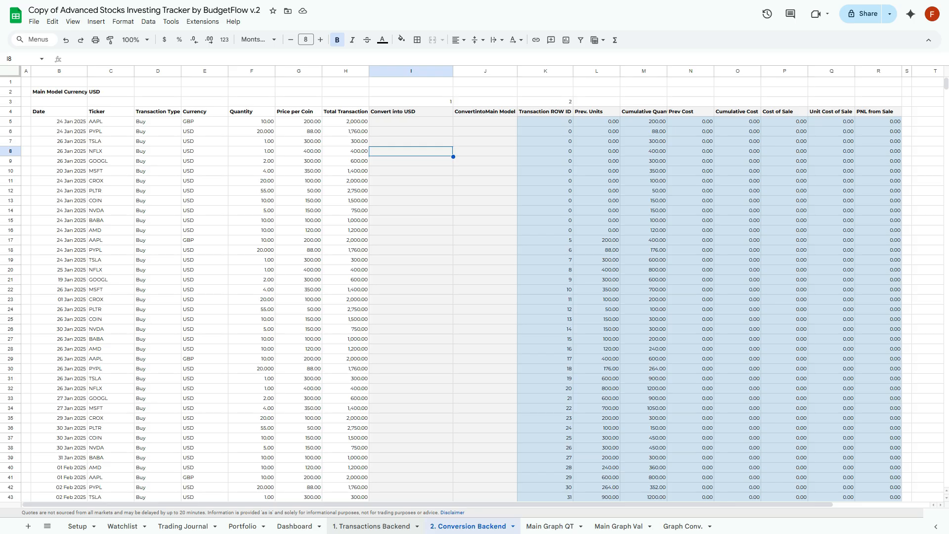
On the 1. Transactions Backend sheet, inspect the currency filter in B5 and C5 and the end-of-month formula and date in row 5.
click(372, 526)
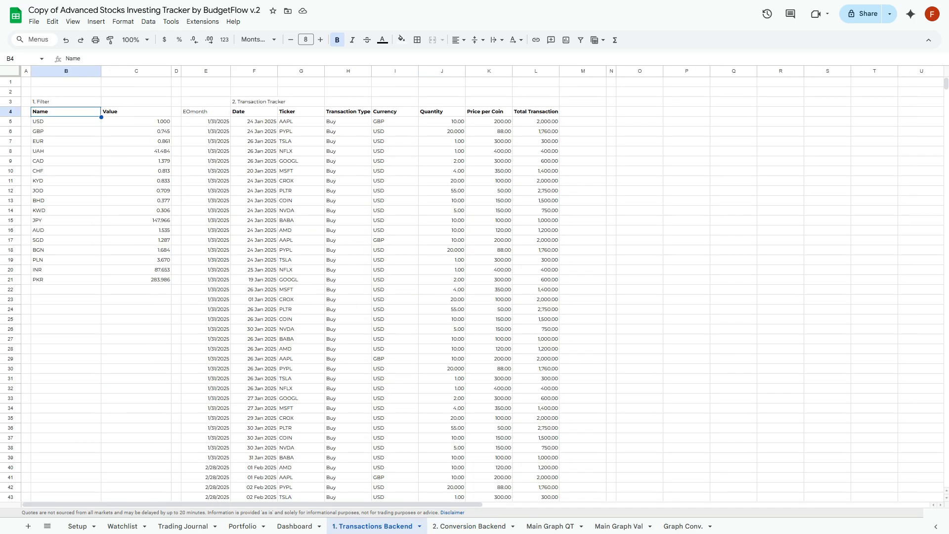
click(66, 122)
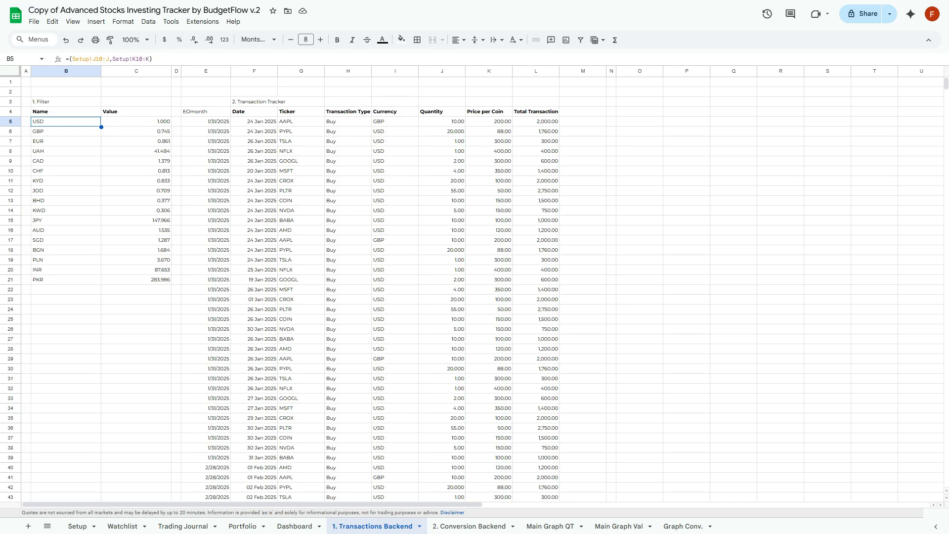
click(136, 121)
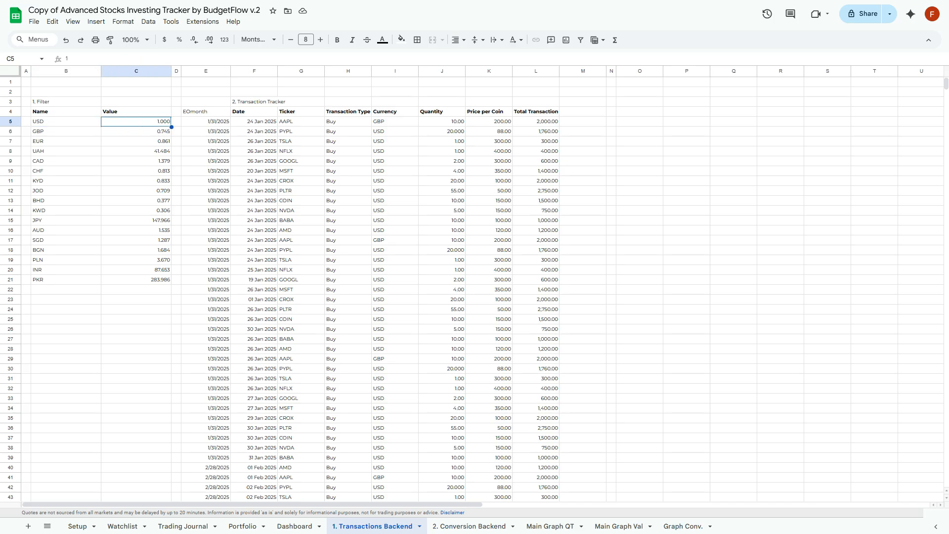
key(Right)
key(Right)
key(Right)
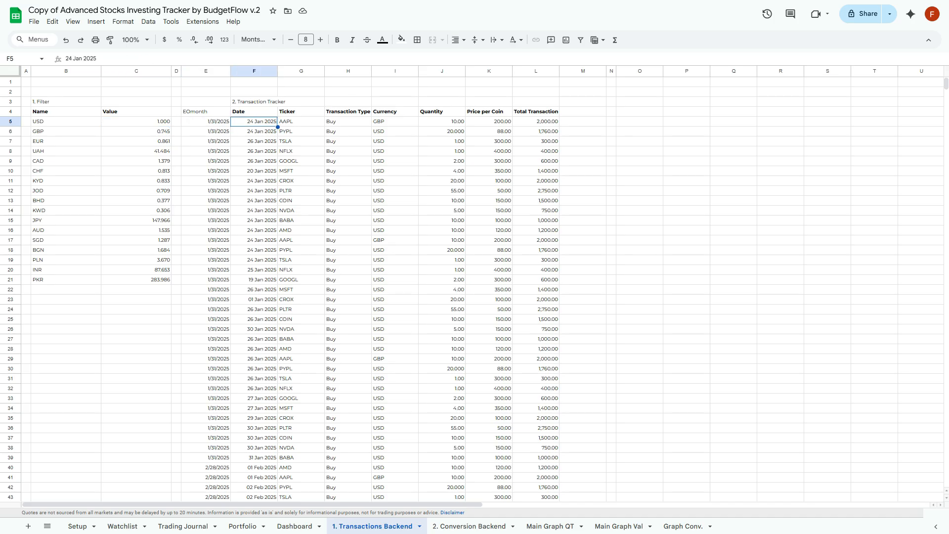
key(Left)
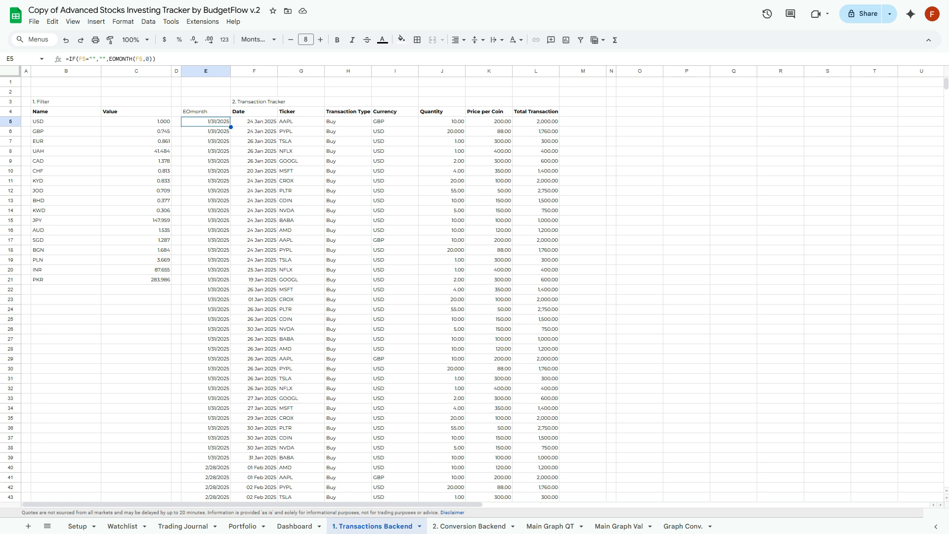
key(Right)
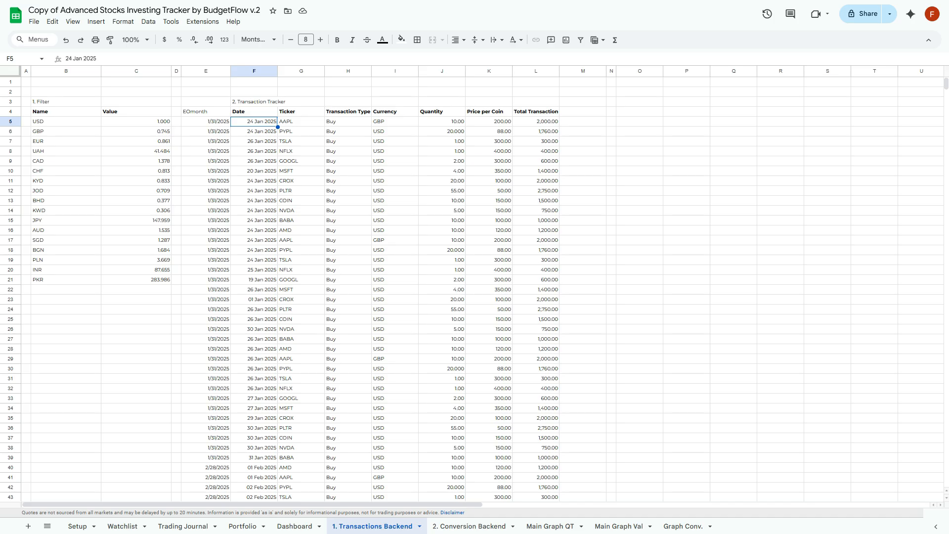
key(Left)
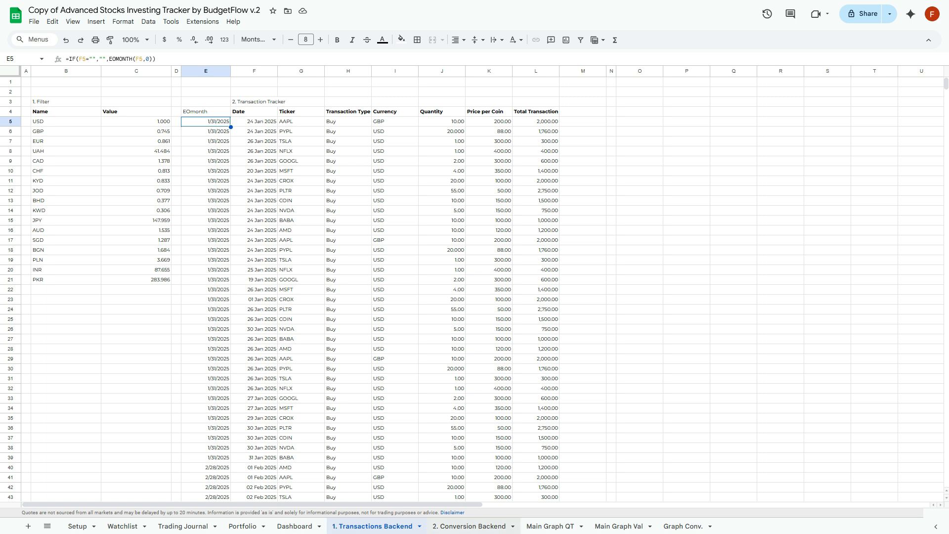
On the 2. Conversion Backend sheet, begin the Convert into USD formula in I5 as H5 divided by an INDEX function.
click(469, 526)
click(410, 121)
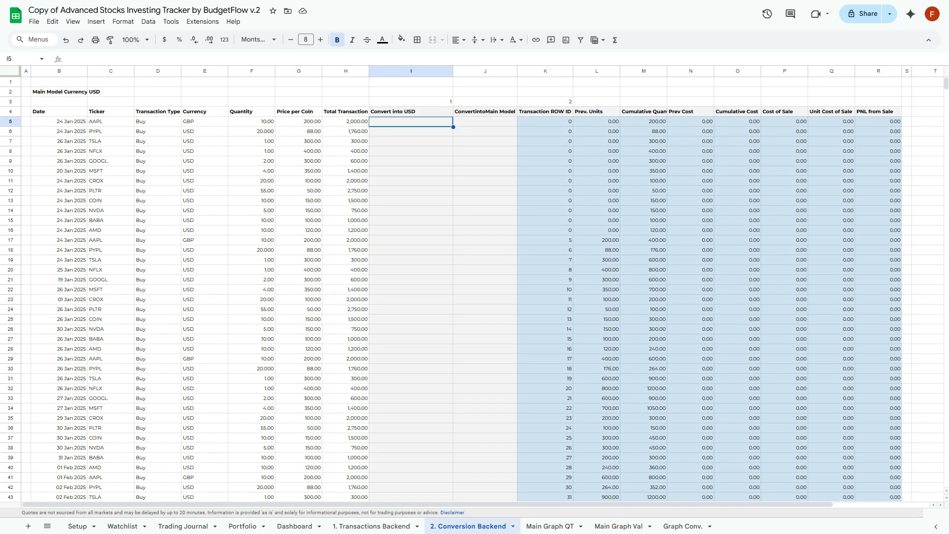
click(410, 102)
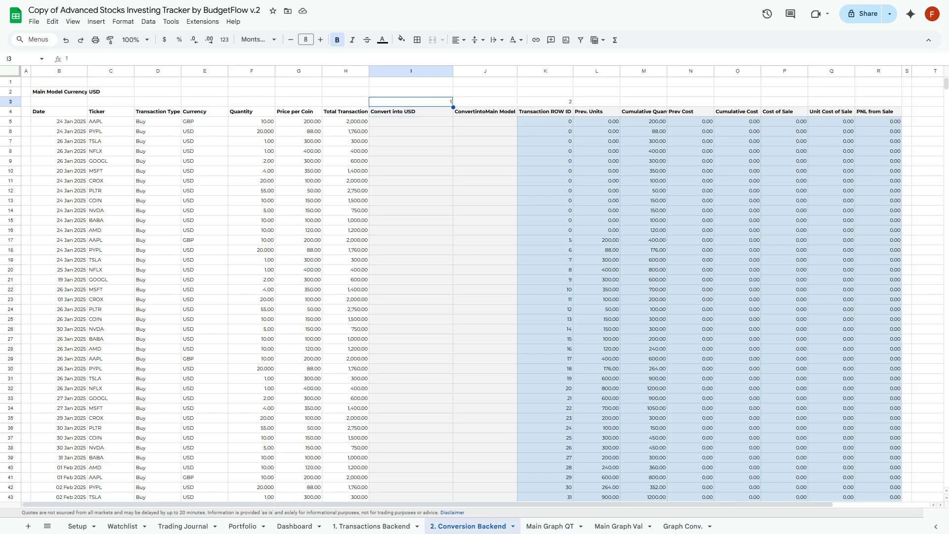
key(Down)
key(Down)
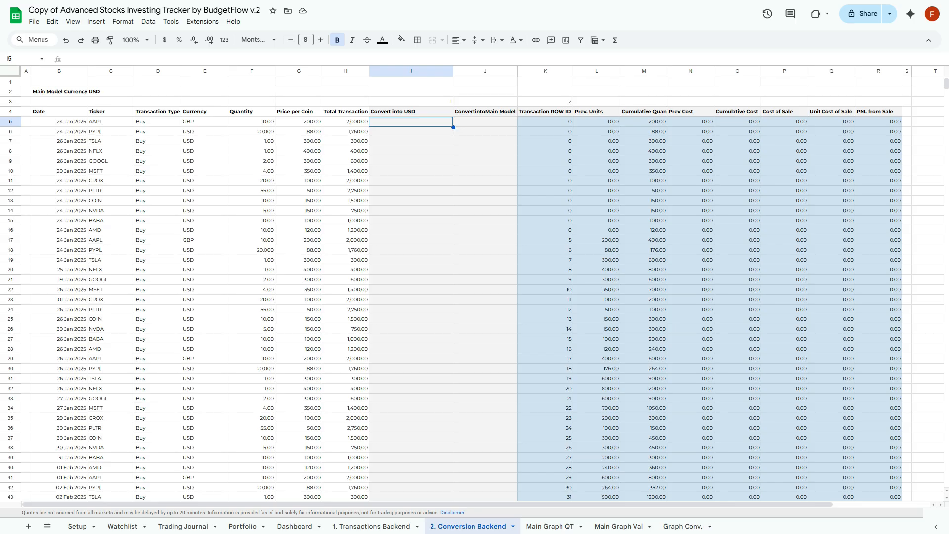
text(=)
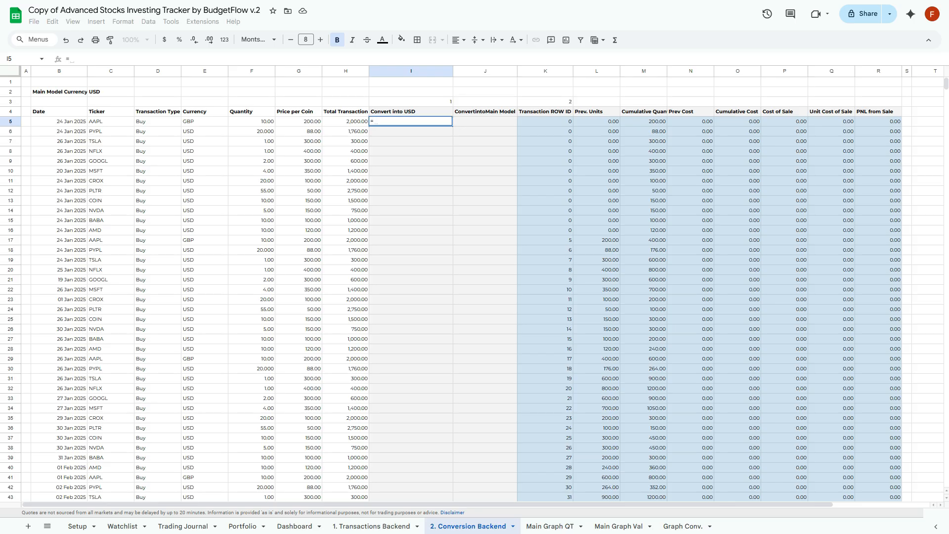
key(Left)
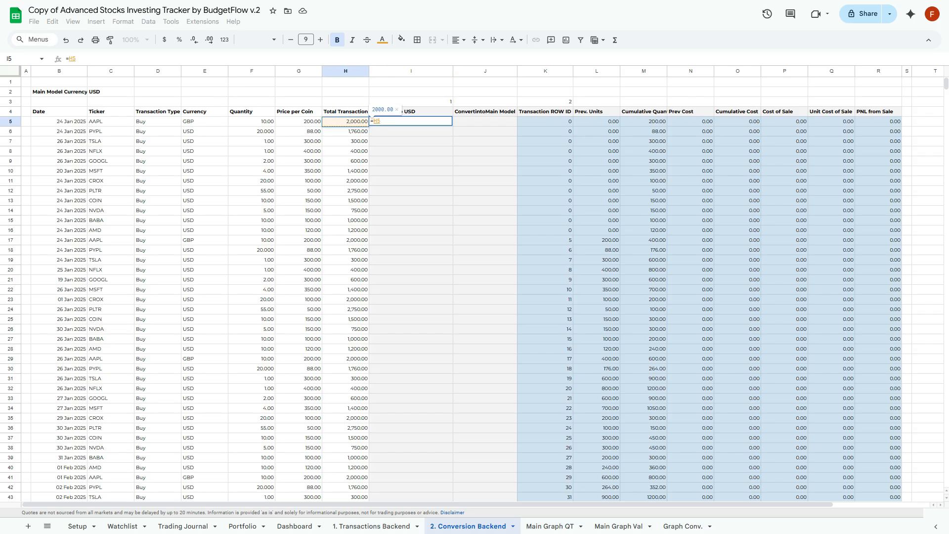
text(/INDEX()
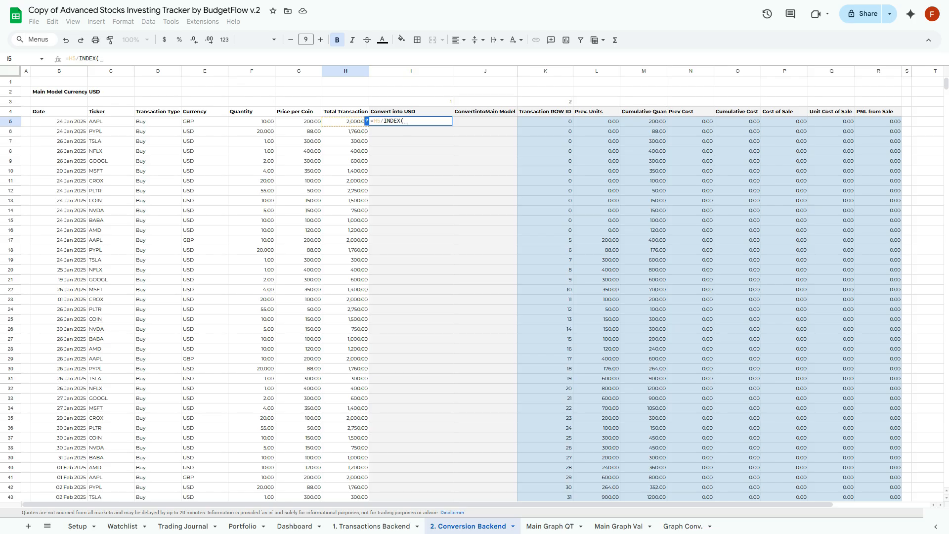
Reference '1. Transactions Backend'!$B$5:$C as the absolute INDEX range in the I5 formula.
click(371, 526)
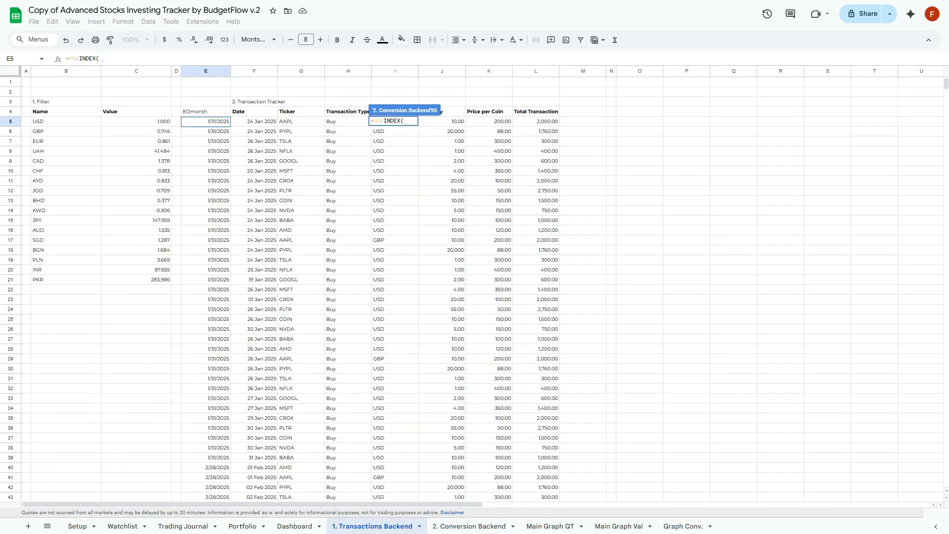
drag(45, 121, 177, 121)
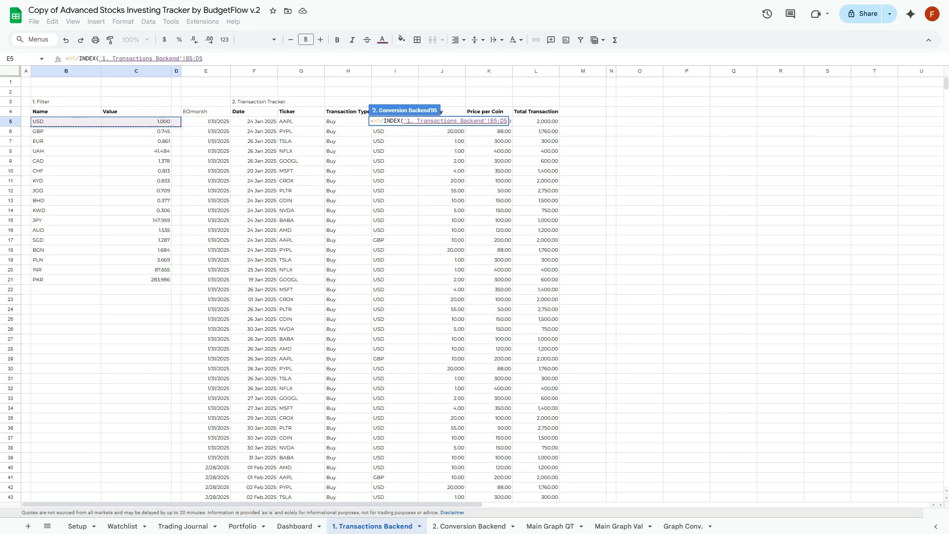
key(BackSpace)
key(BackSpace)
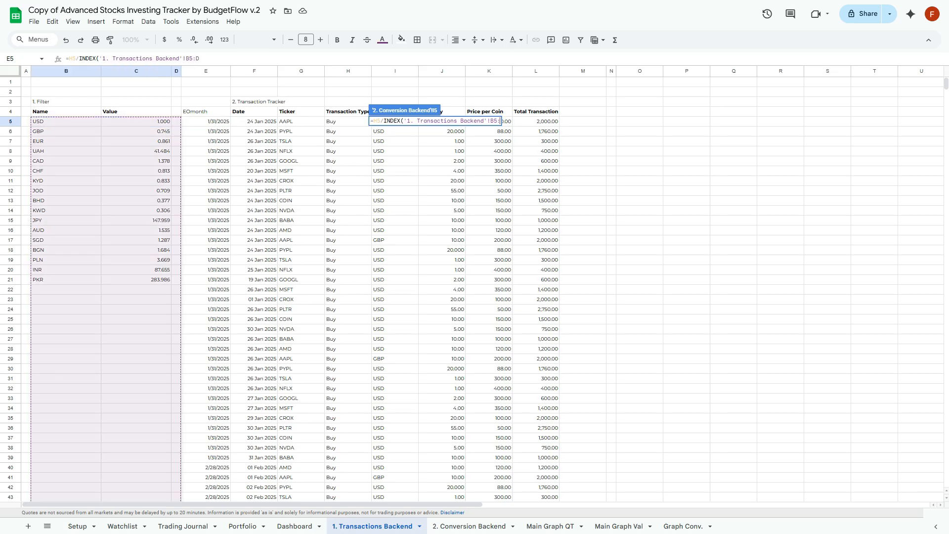
text(C)
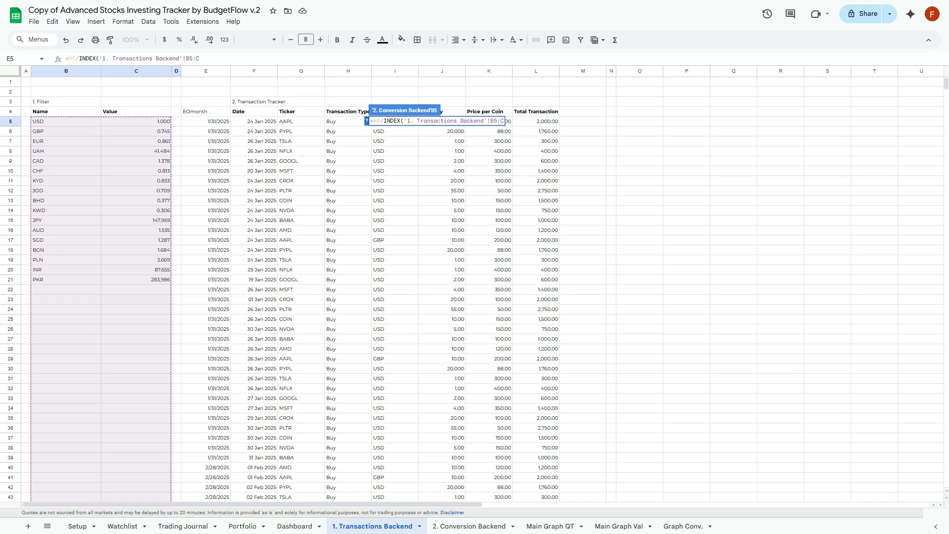
key(F4)
Add a nested MATCH function to the I5 formula with the currency cell $E5 as its search key.
text(,mathc)
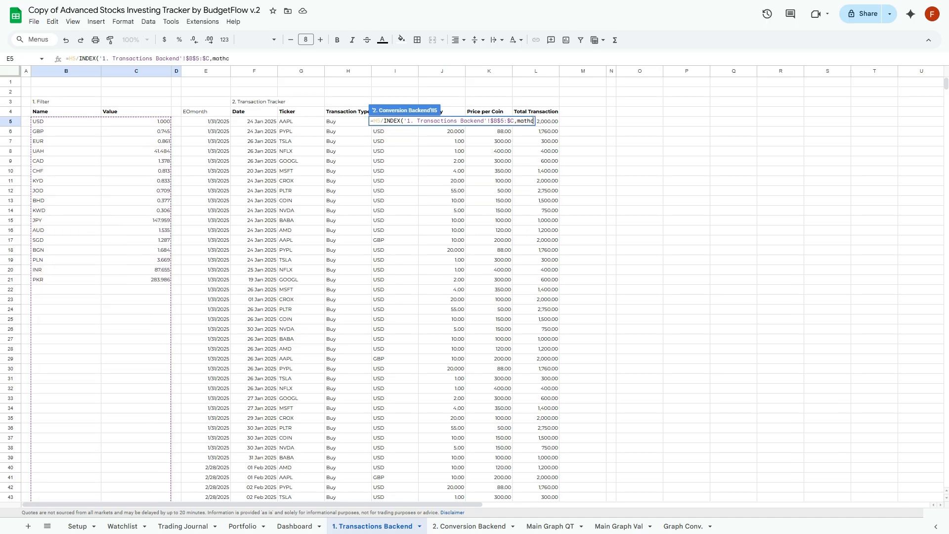
key(Return)
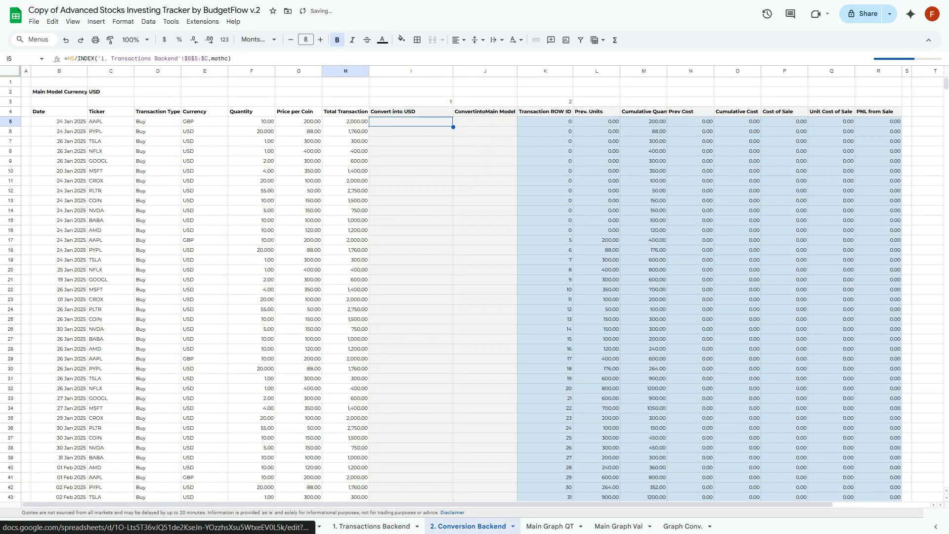
click(232, 59)
key(BackSpace)
key(BackSpace)
key(BackSpace)
text(ch()
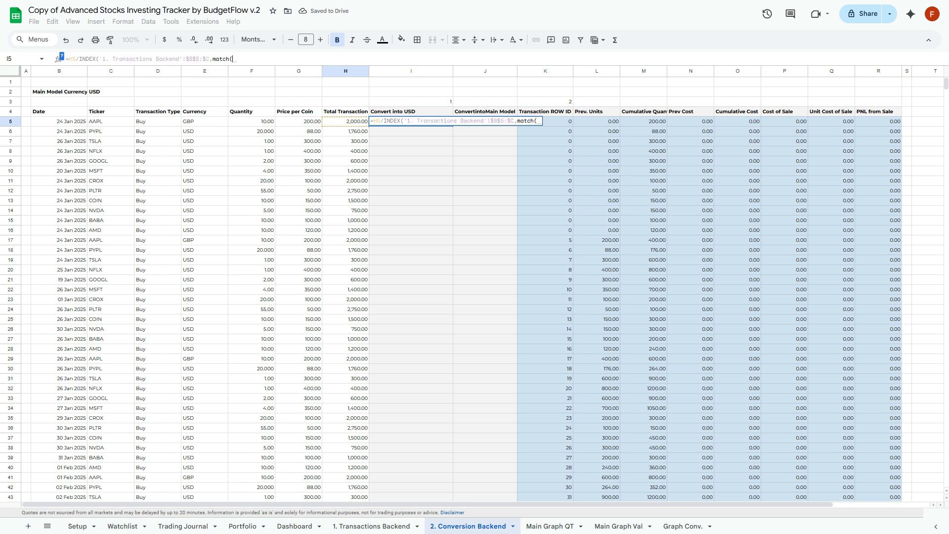
click(205, 121)
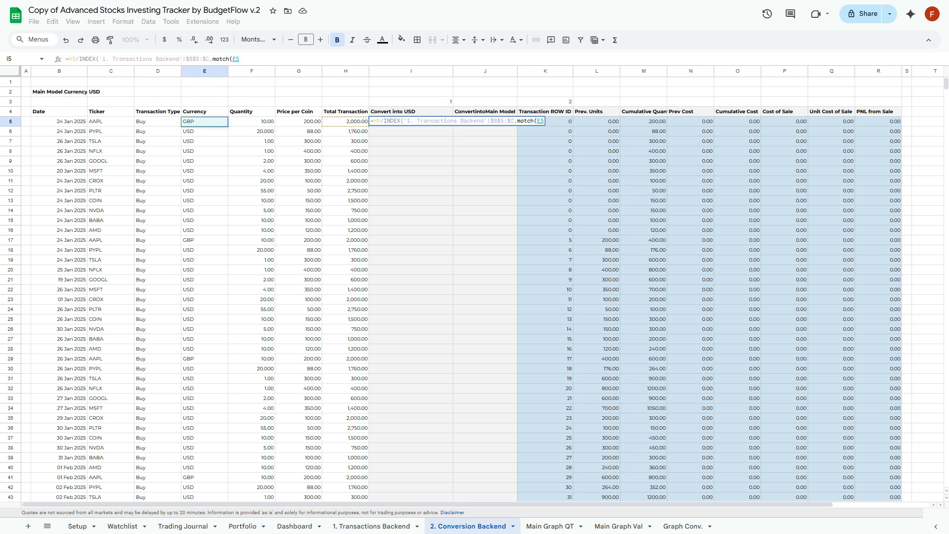
key(F4)
key(F4)
text(,)
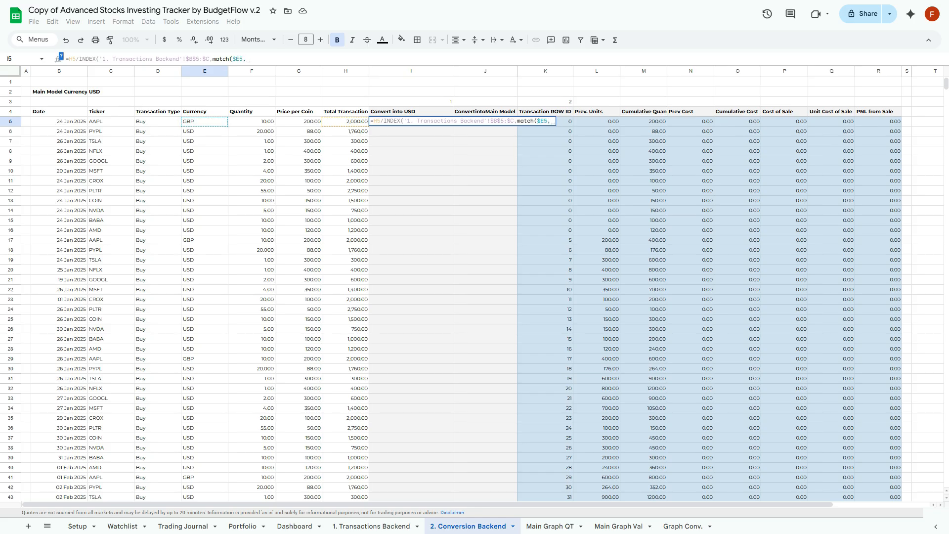
Set the MATCH range to '1. Transactions Backend'!$B$5:$B with search type 0, and close the MATCH function.
click(372, 525)
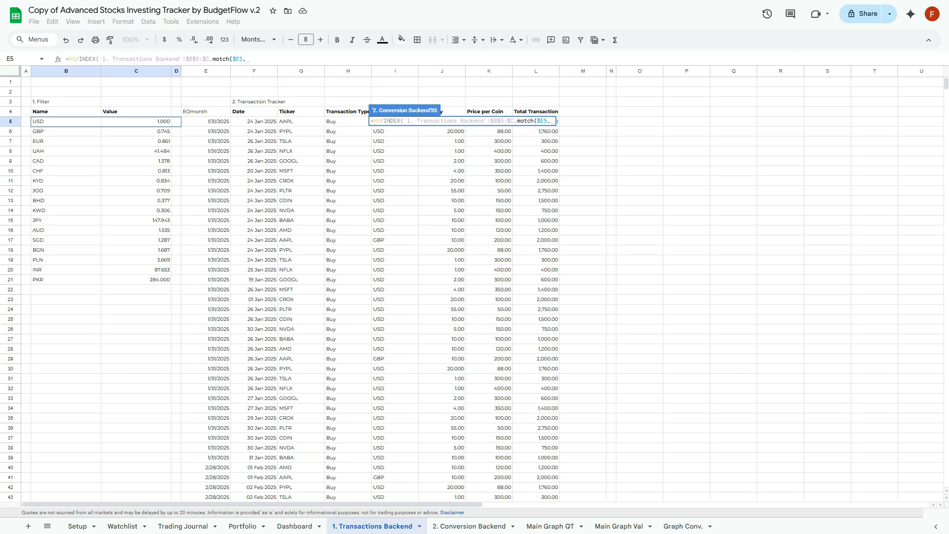
click(66, 122)
text(:B)
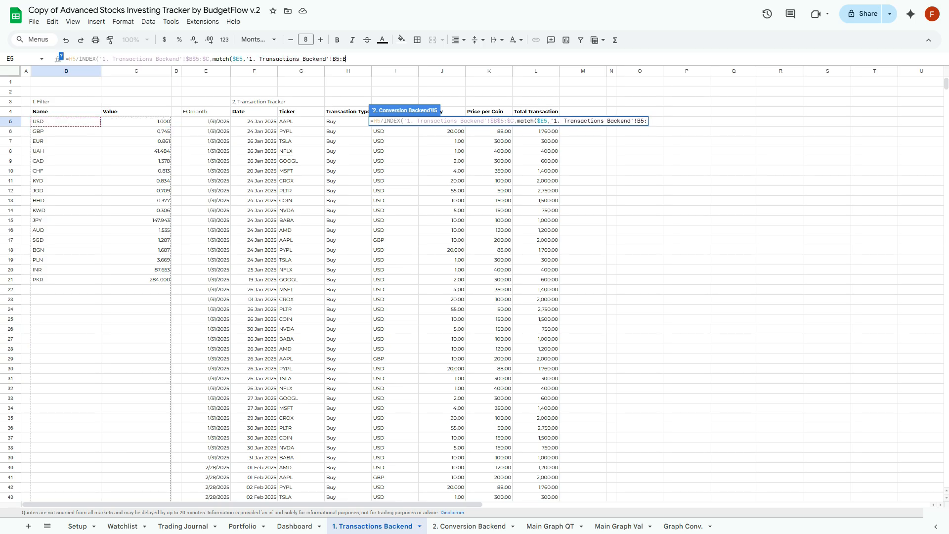
key(F4)
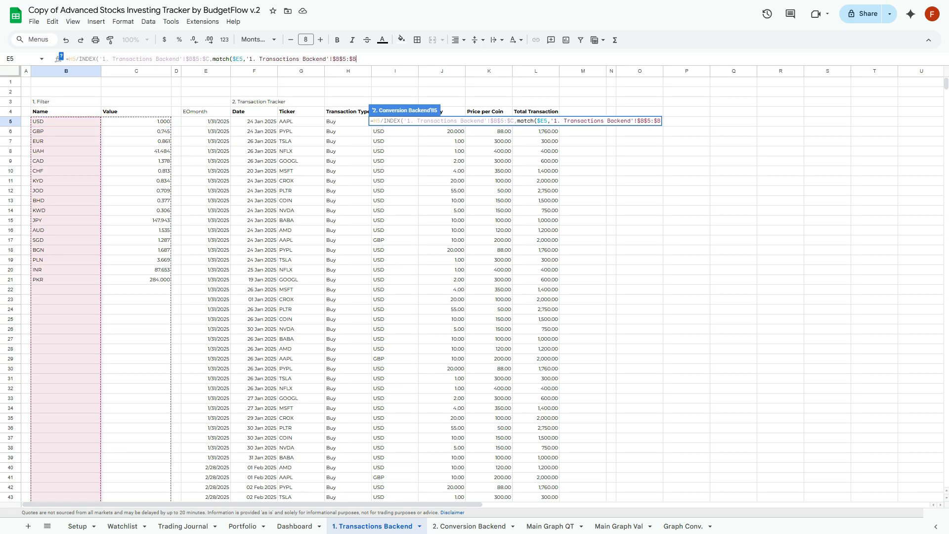
text(,00)
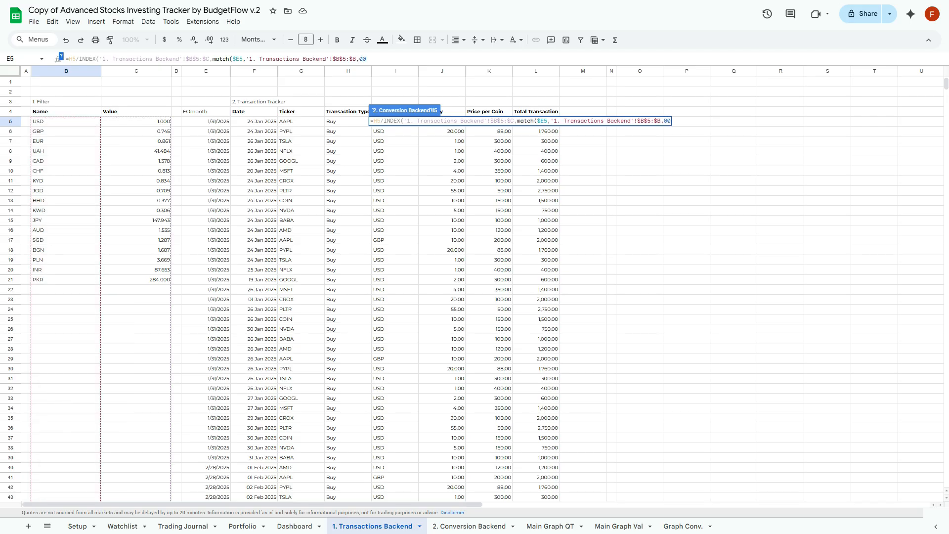
key(BackSpace)
text())
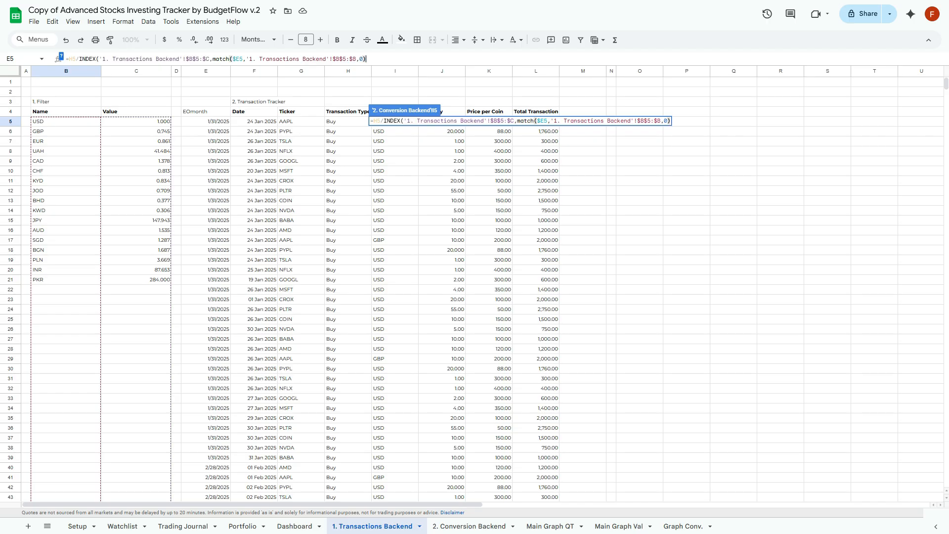
Return column 2 in the INDEX function and complete the I5 formula.
text(,)
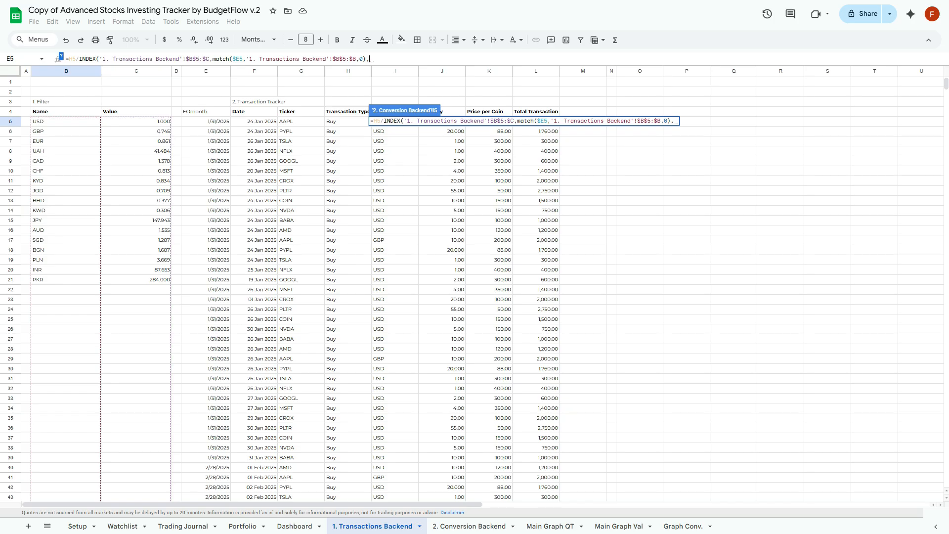
text(2)
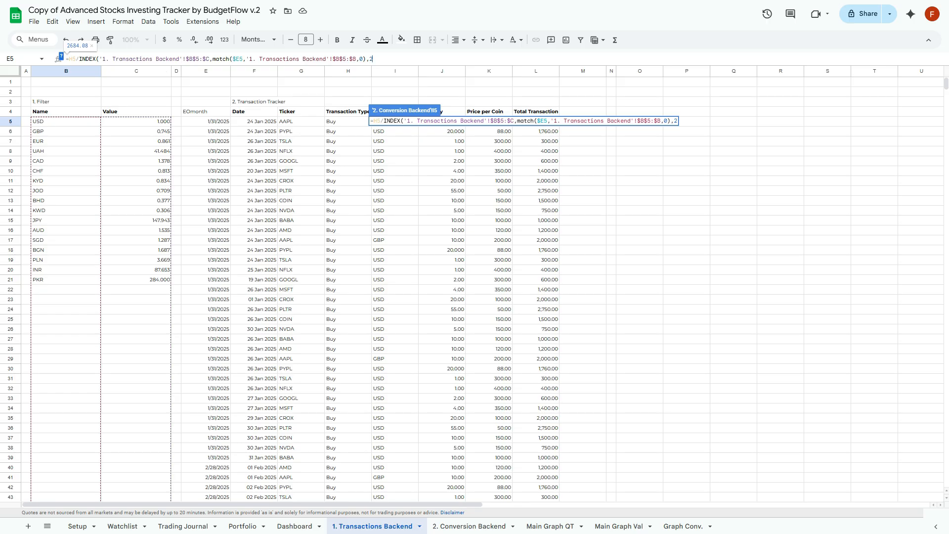
text())
key(Return)
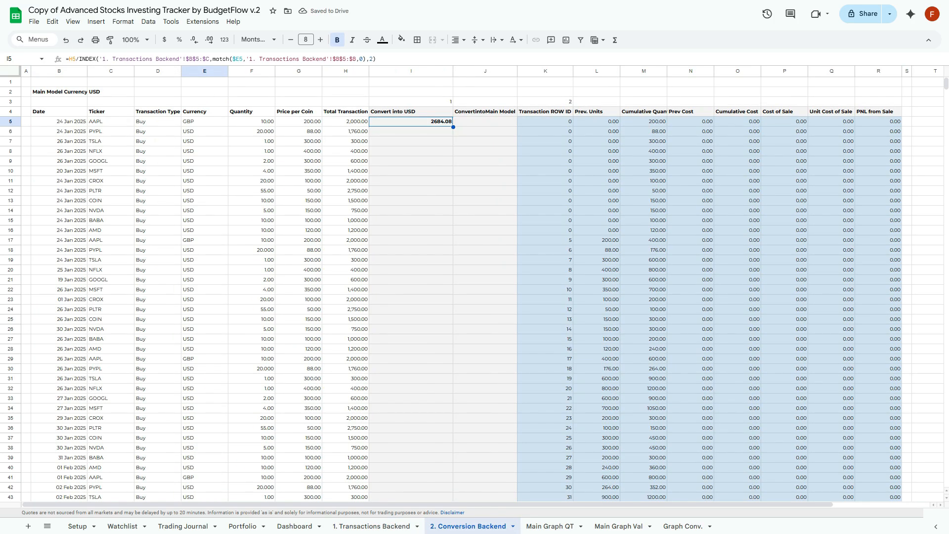
Copy the I5 conversion formula down the Convert into USD column through row 2519.
click(345, 122)
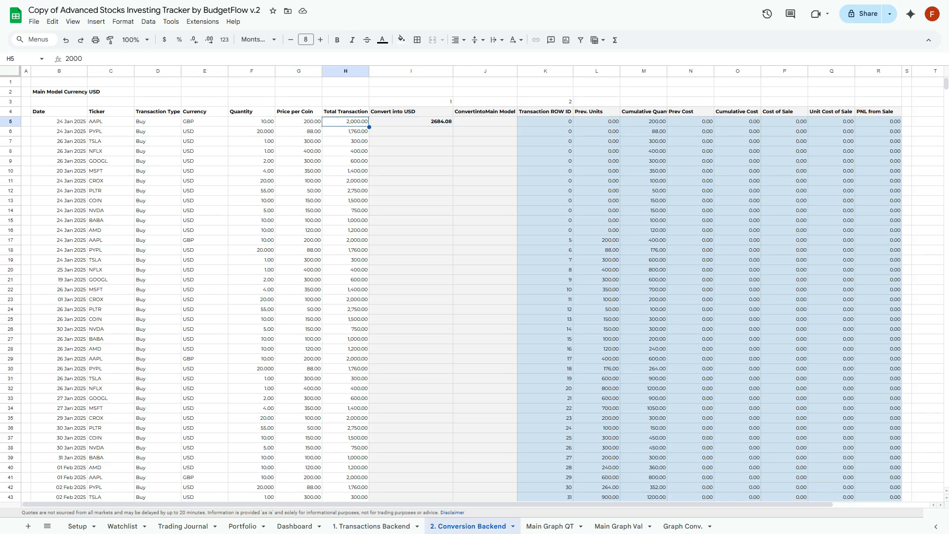
click(410, 121)
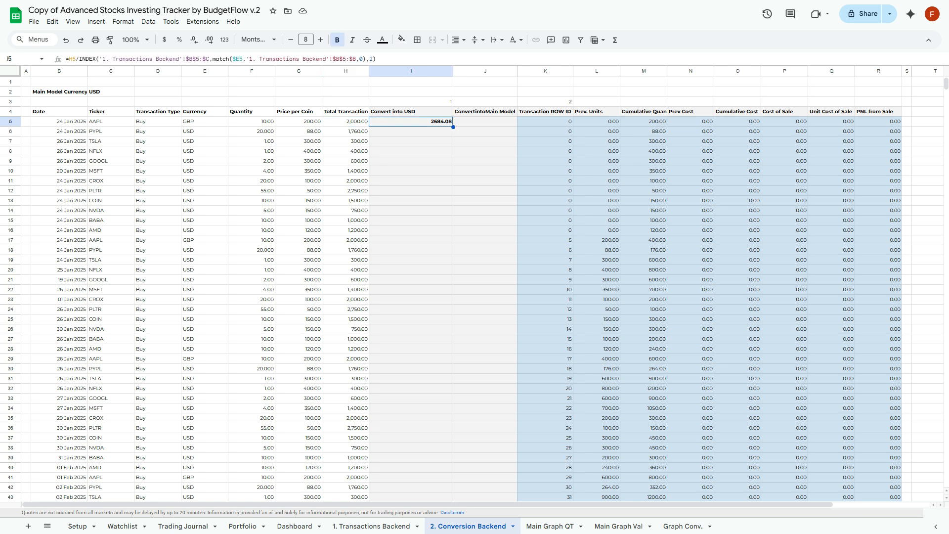
key(ctrl+c)
key(ctrl+shift+Down)
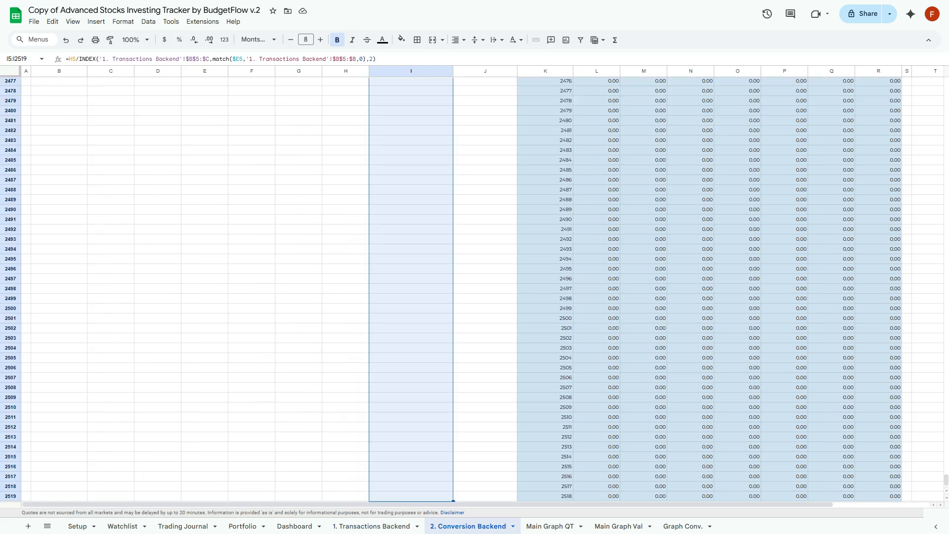
key(ctrl+v)
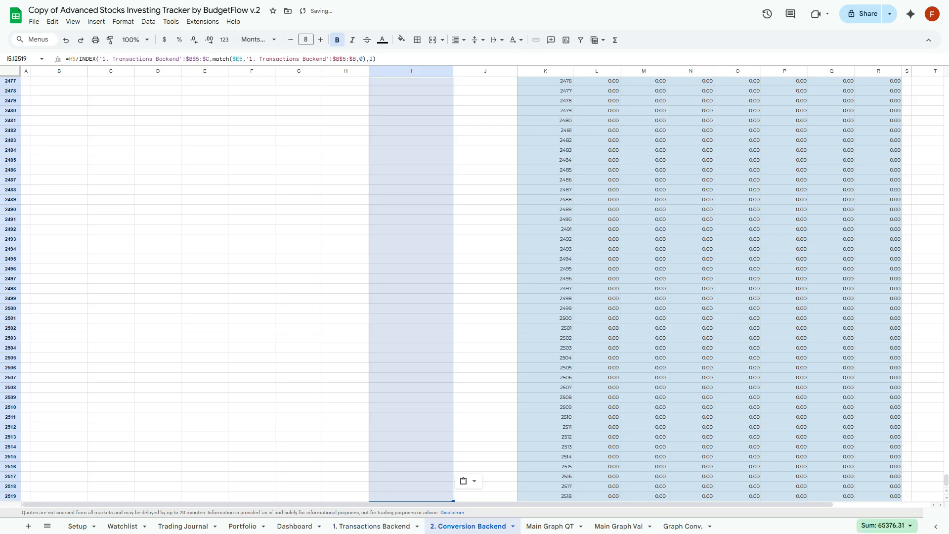
drag(946, 479, 946, 80)
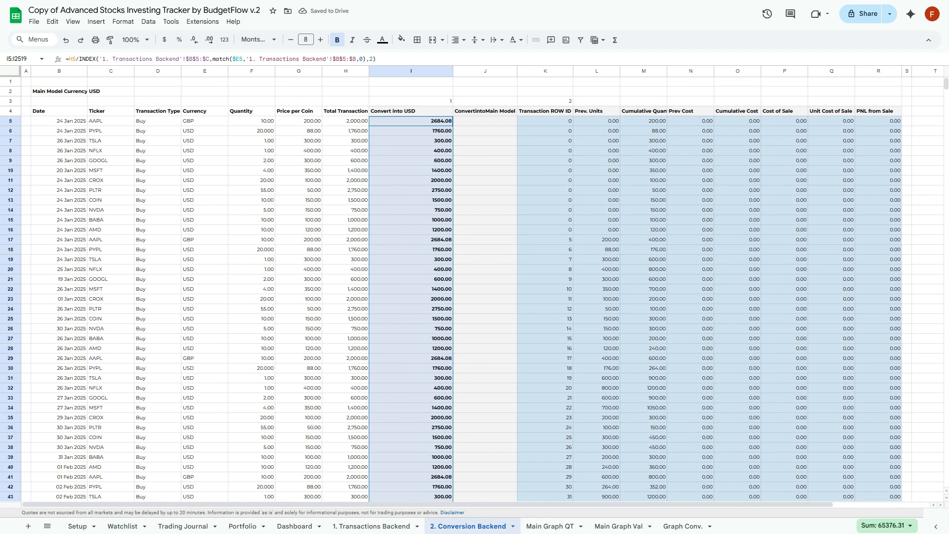
Wrap the I5 formula in IFNA with an empty string "" as the fallback value.
click(418, 121)
text(ifna()
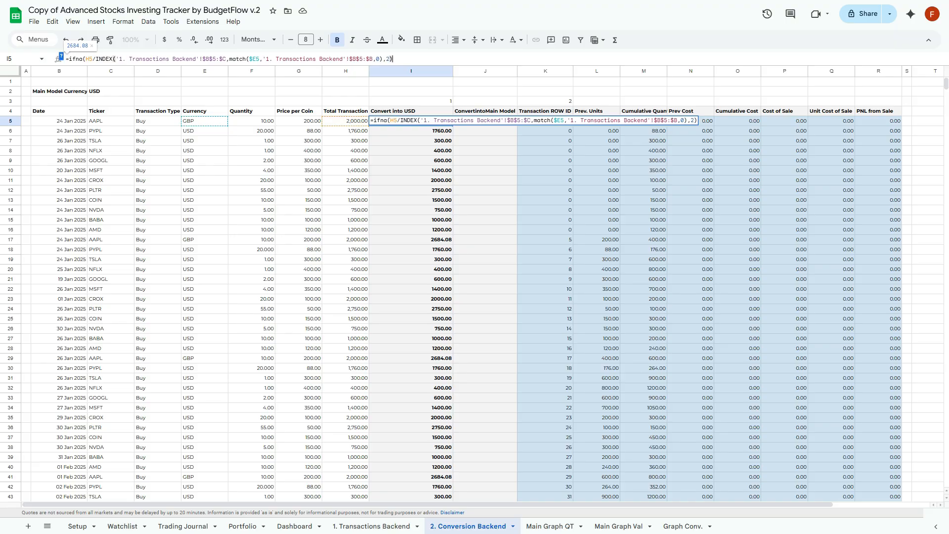
text(,""))
key(Return)
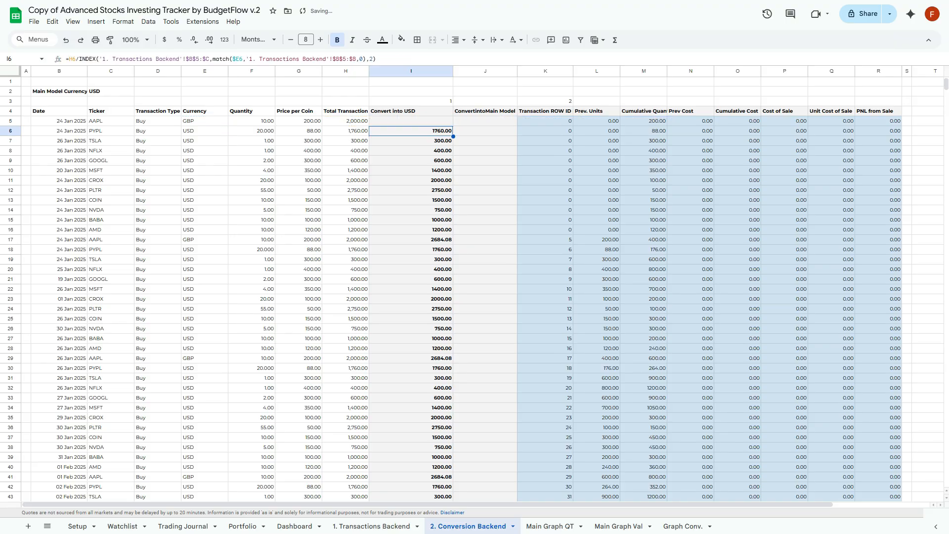
Copy the IFNA version of the I5 formula down column I through row 2519 and check the converted rows.
key(Up)
key(ctrl+c)
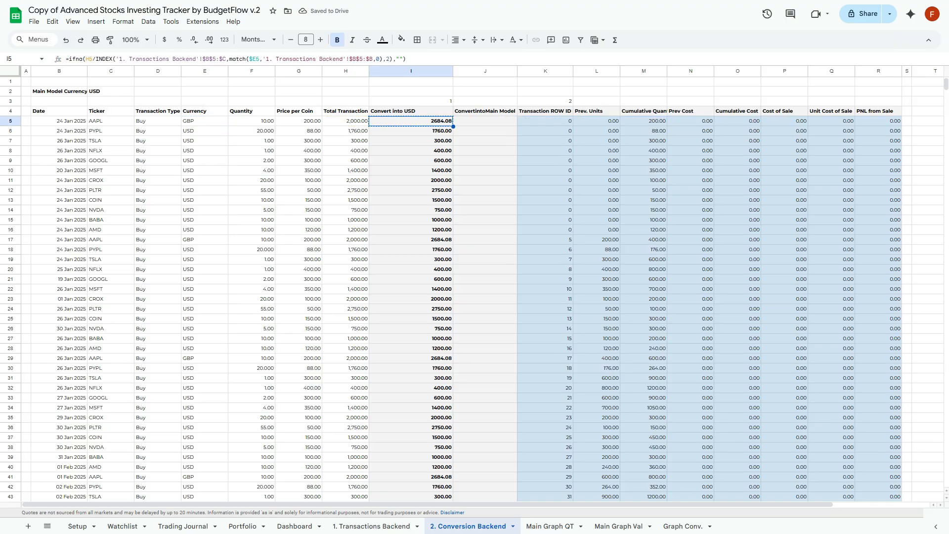
key(ctrl+shift+Down)
key(ctrl+v)
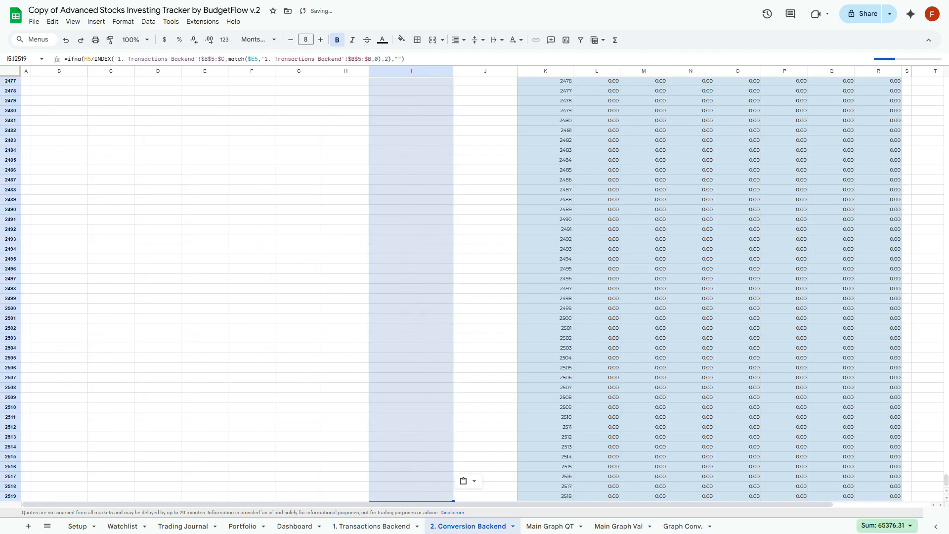
drag(945, 479, 945, 84)
scroll(474, 289, down, 4)
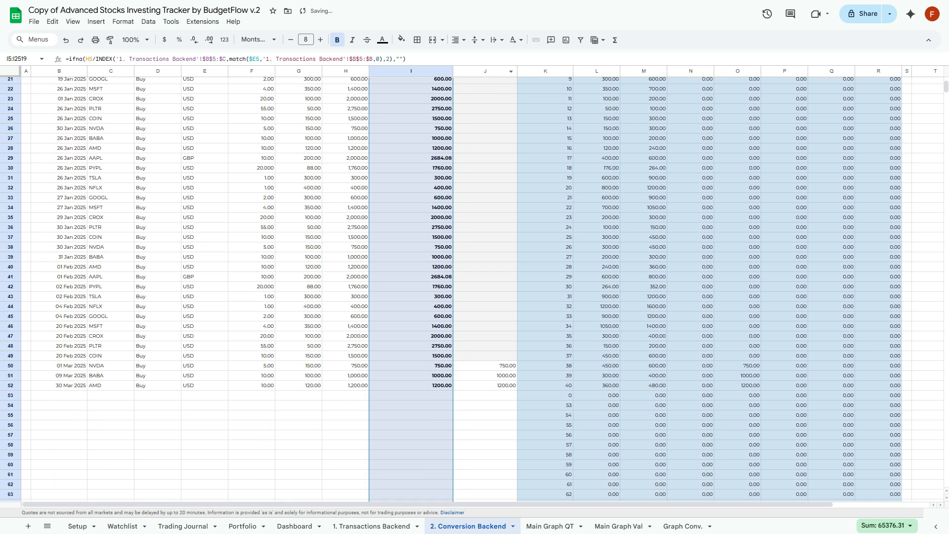
Clear the header and values of the ConvertintoMain Model column in J4:J66, and select J5.
scroll(474, 289, up, 4)
scroll(474, 289, up, 1)
drag(485, 112, 484, 486)
key(Delete)
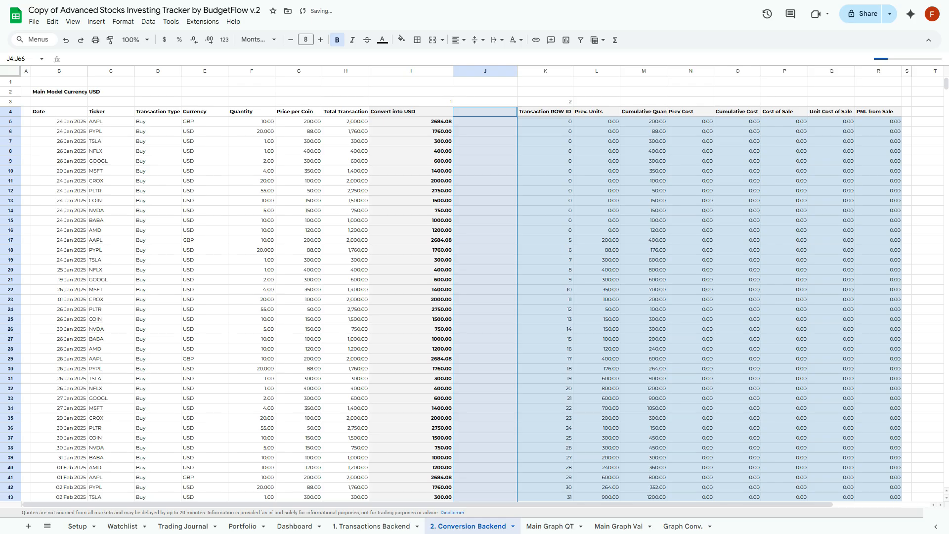
click(485, 122)
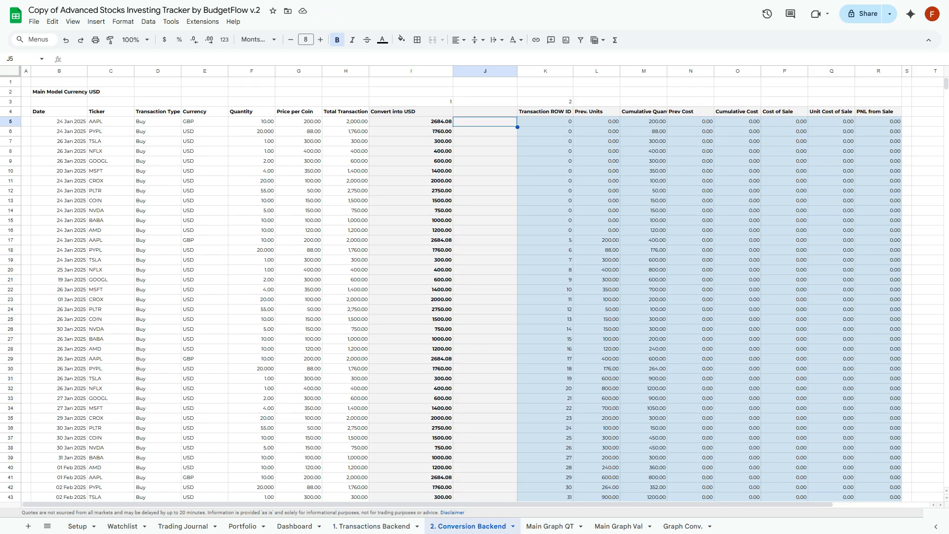
Undo the clearing of the ConvertintoMain Model header in J4, and clear only the values below it in J5:J53.
key(ctrl+z)
click(485, 121)
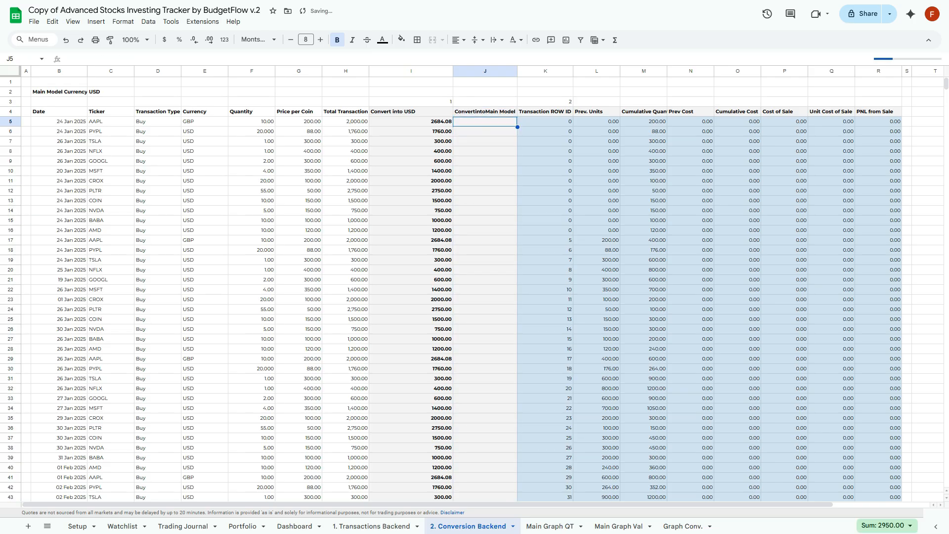
key(ctrl+shift+Down)
key(shift+Down)
key(shift+Down)
key(shift+Down)
key(Delete)
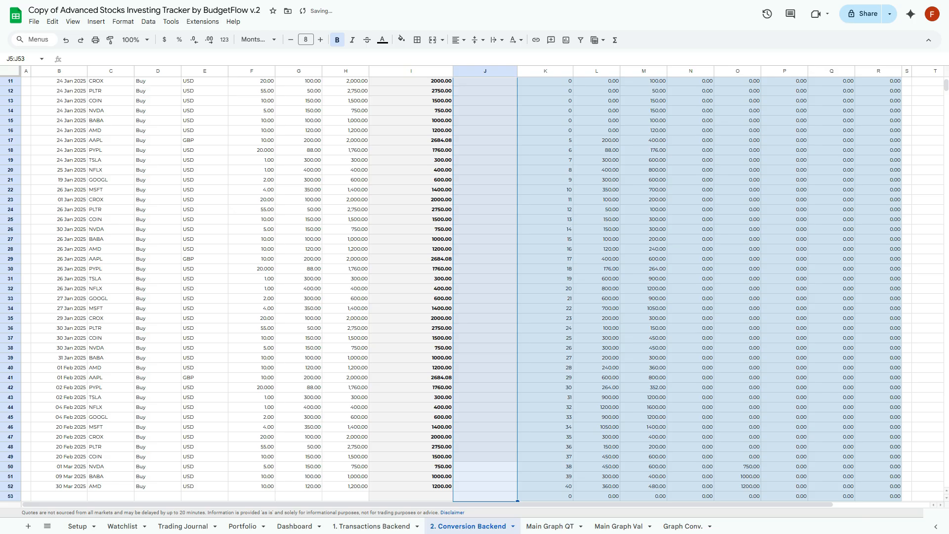
scroll(484, 289, up, 3)
click(484, 122)
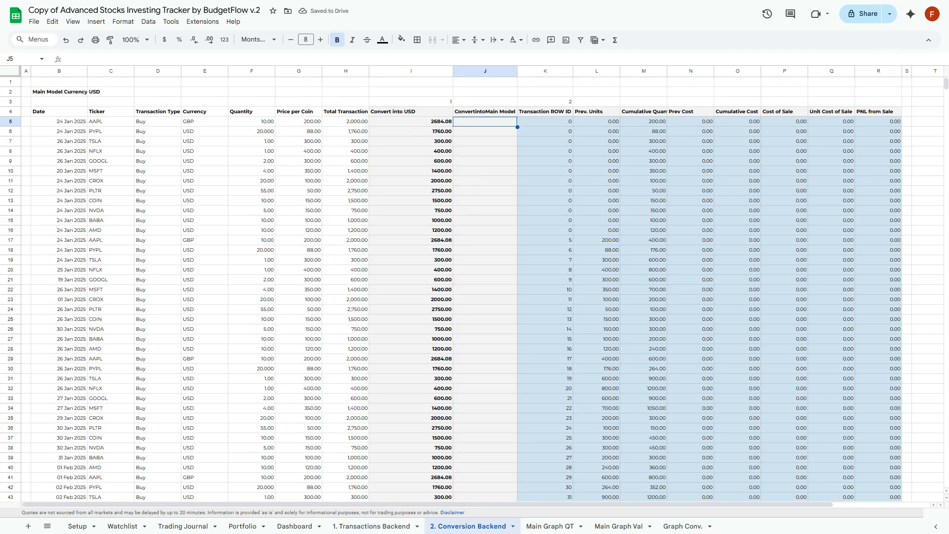
Start the J5 formula as I5 multiplied by INDEX over '1. Transactions Backend'!$B$5:$C, with a nested MATCH for the row.
click(111, 92)
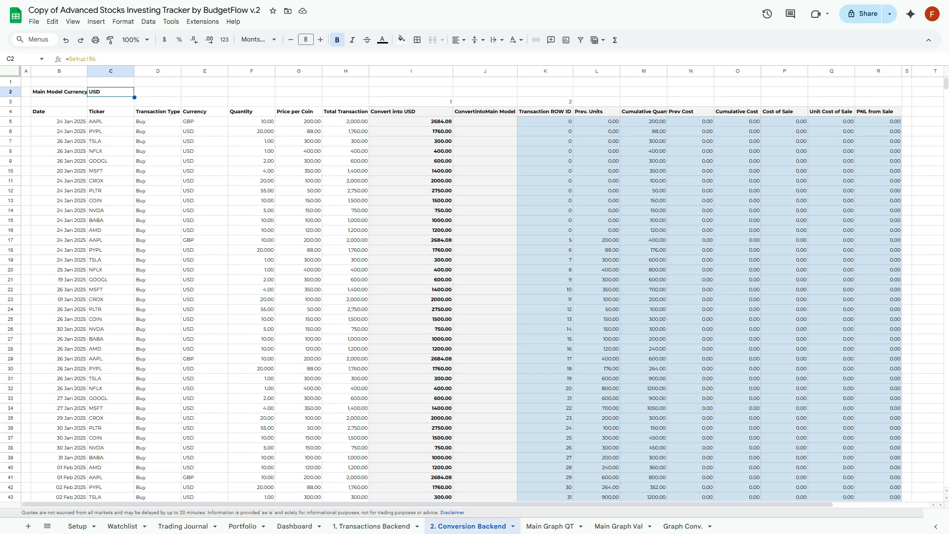
click(484, 121)
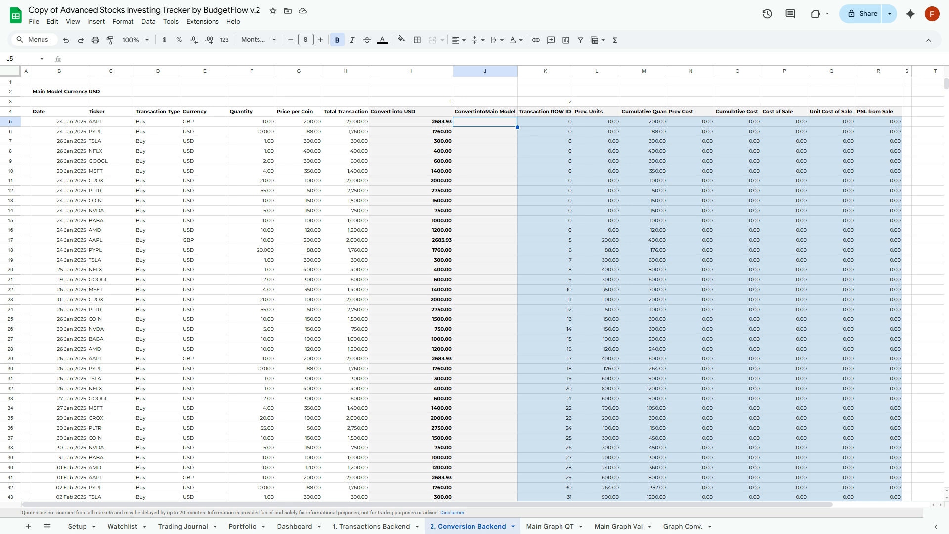
text(=I5)
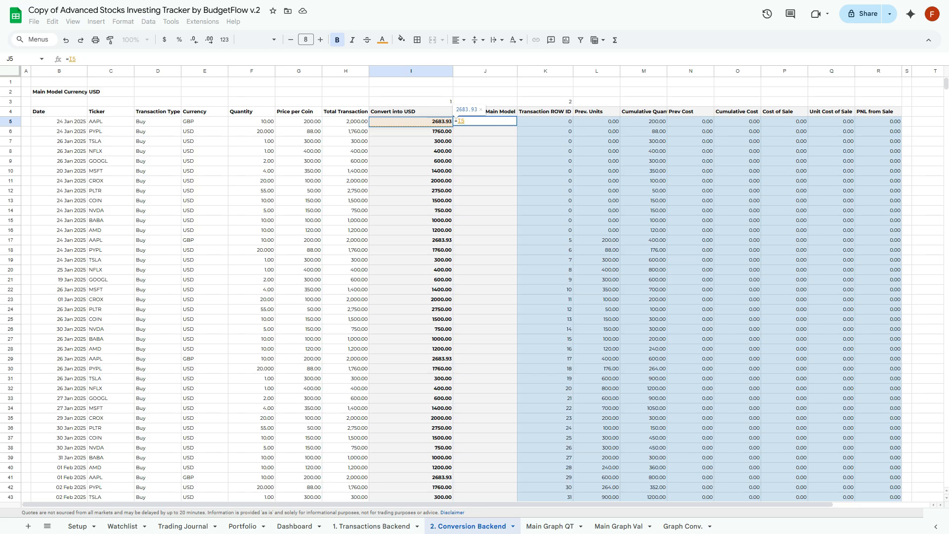
text(*INDEX()
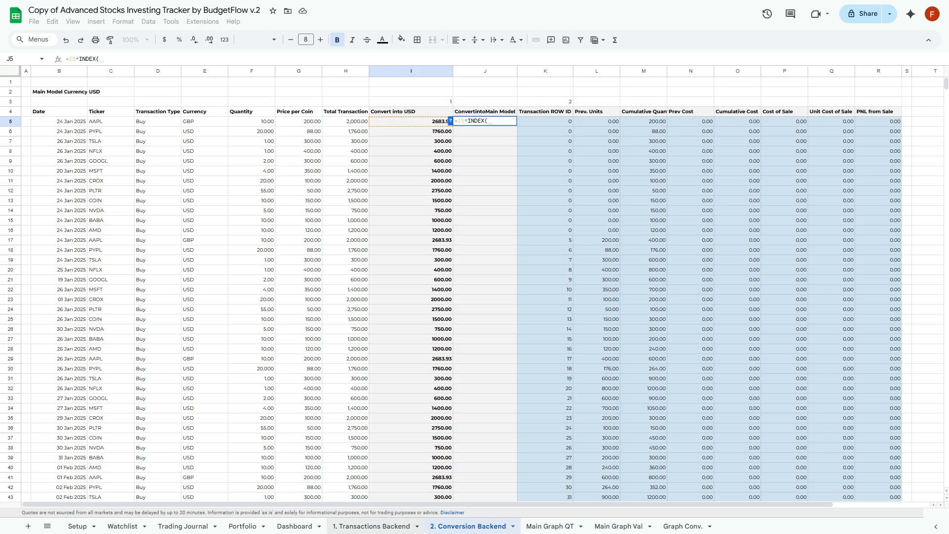
click(371, 525)
drag(66, 121, 135, 121)
key(BackSpace)
key(F4)
text(,match)
key(Tab)
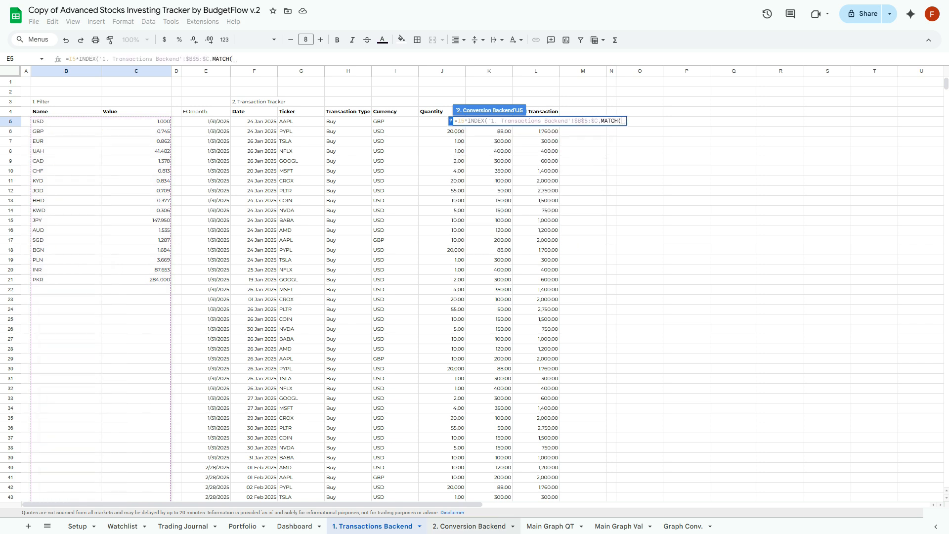
Complete the J5 formula by matching $C$2 exactly (0) in '1. Transactions Backend'!$B$5:$B and returning column 2.
click(469, 525)
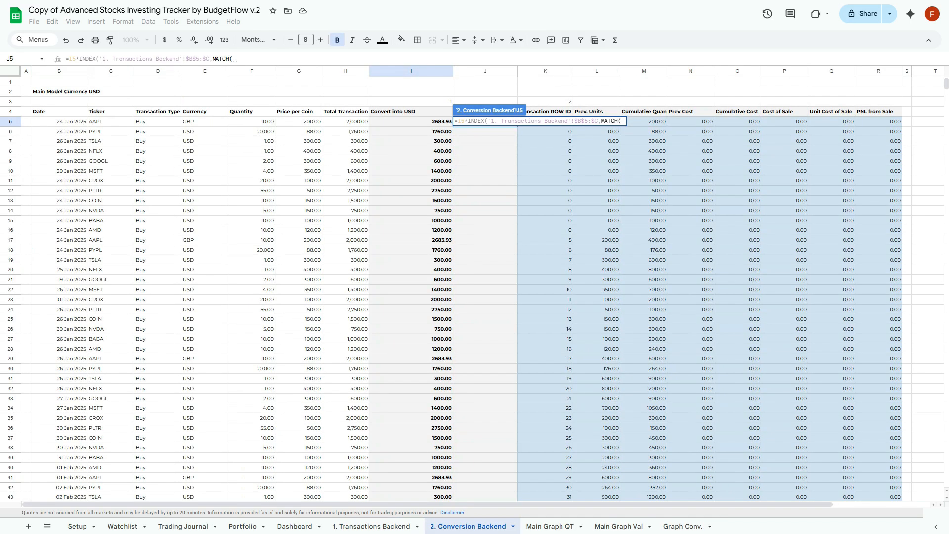
click(111, 91)
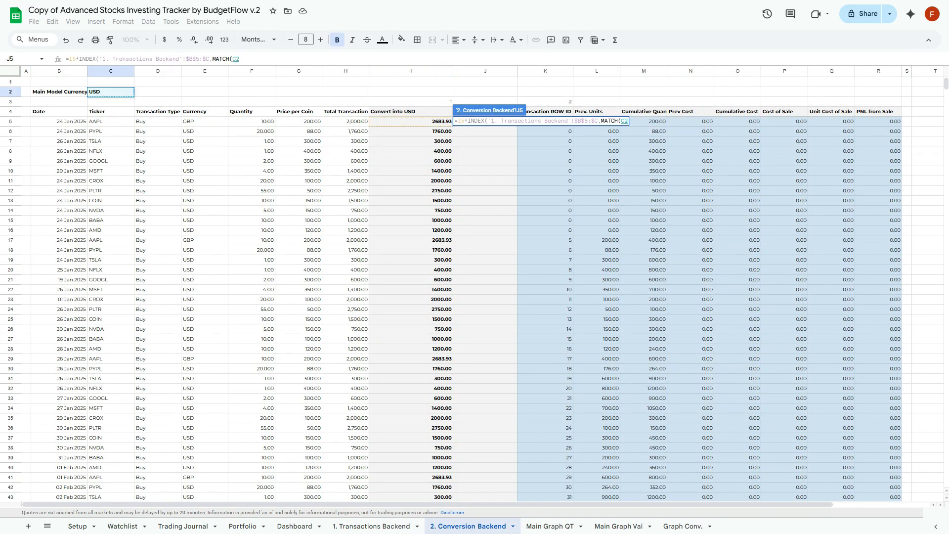
key(F4)
text(,)
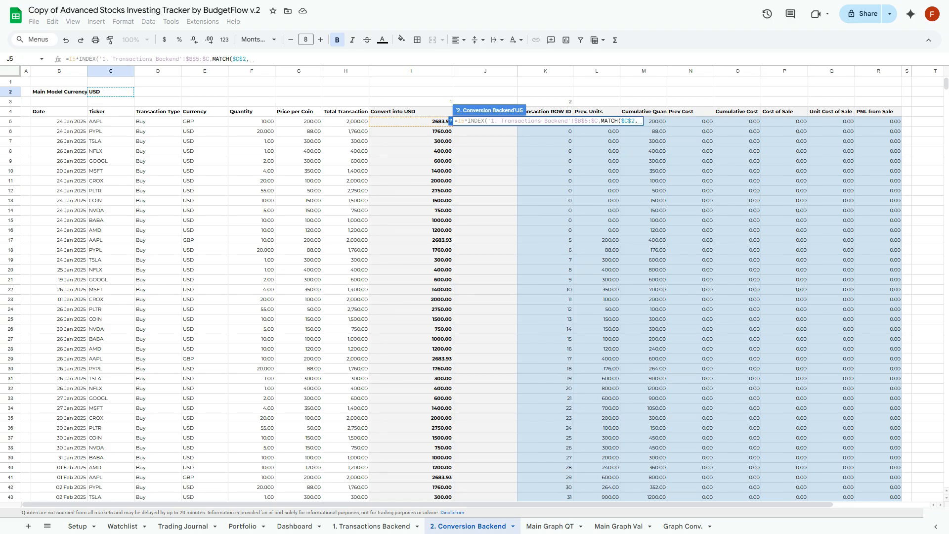
click(371, 526)
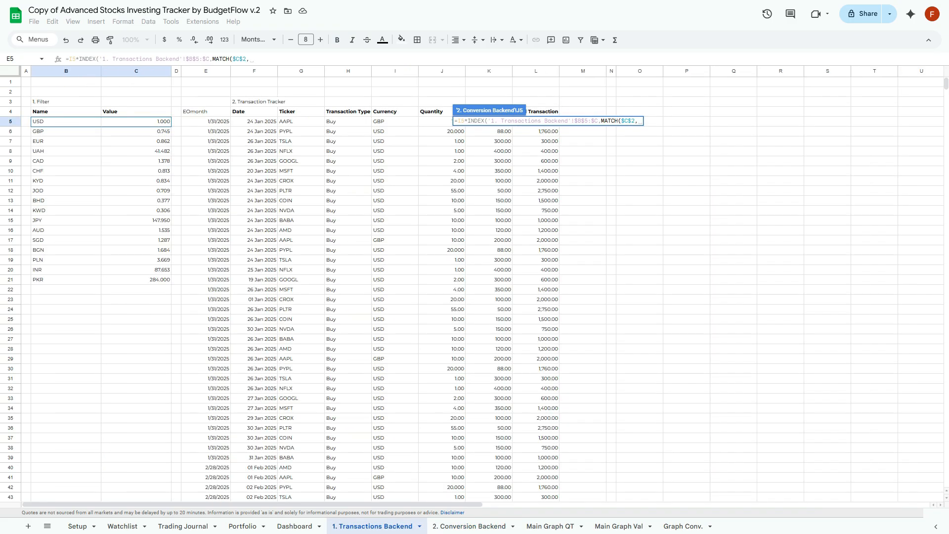
click(65, 121)
text(:$)
text(Backend'!B5:B)
key(F4)
text(,0),)
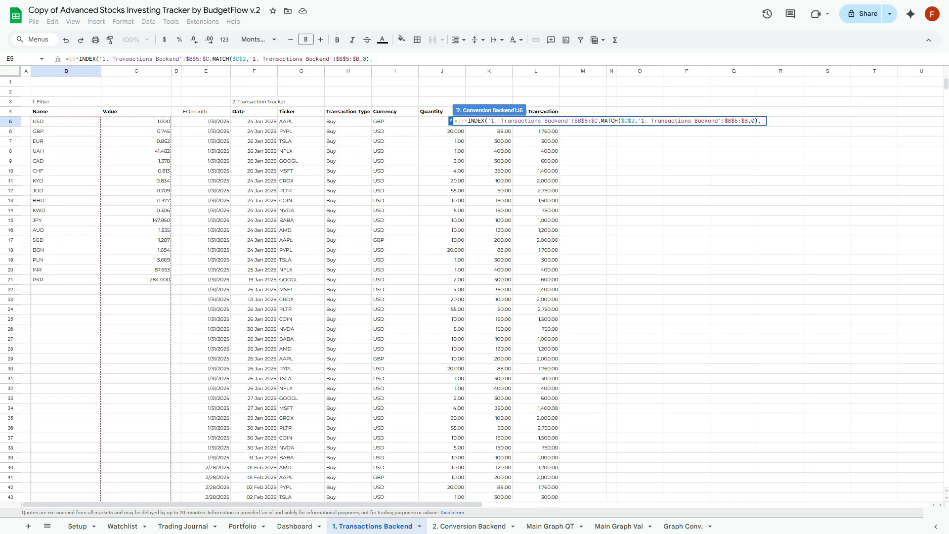
text(2)
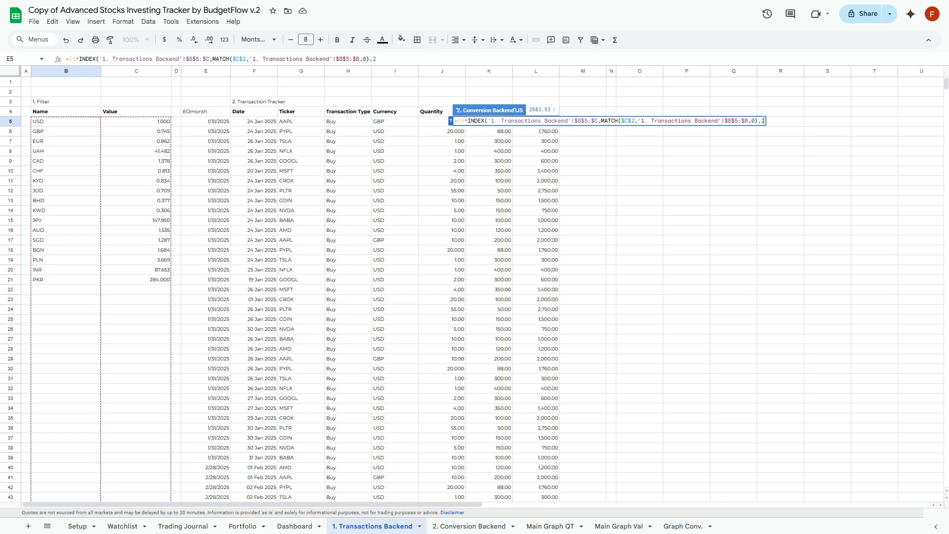
text())
key(Return)
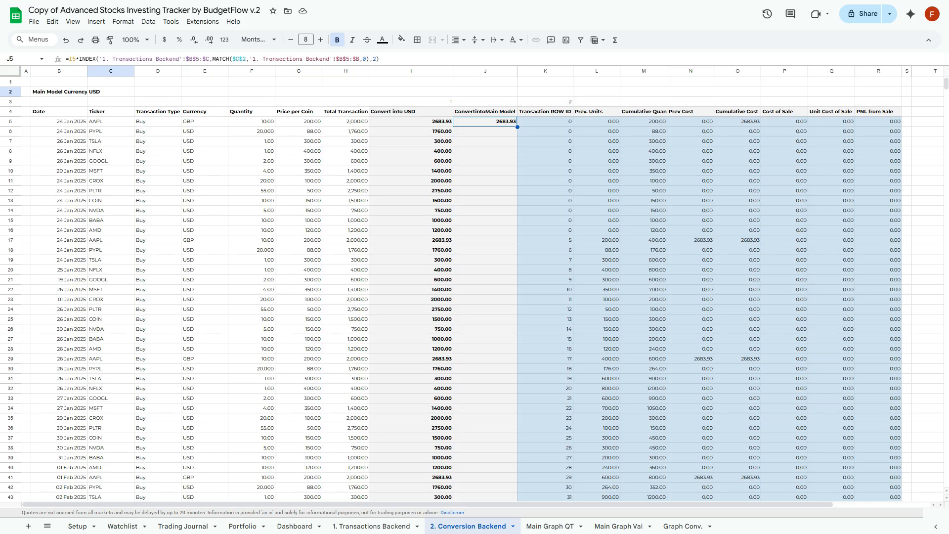
Compare the J5 main-currency formula with the USD conversion formula in column I, and review the row 6 inputs from Currency to Convert into USD.
key(Left)
key(Right)
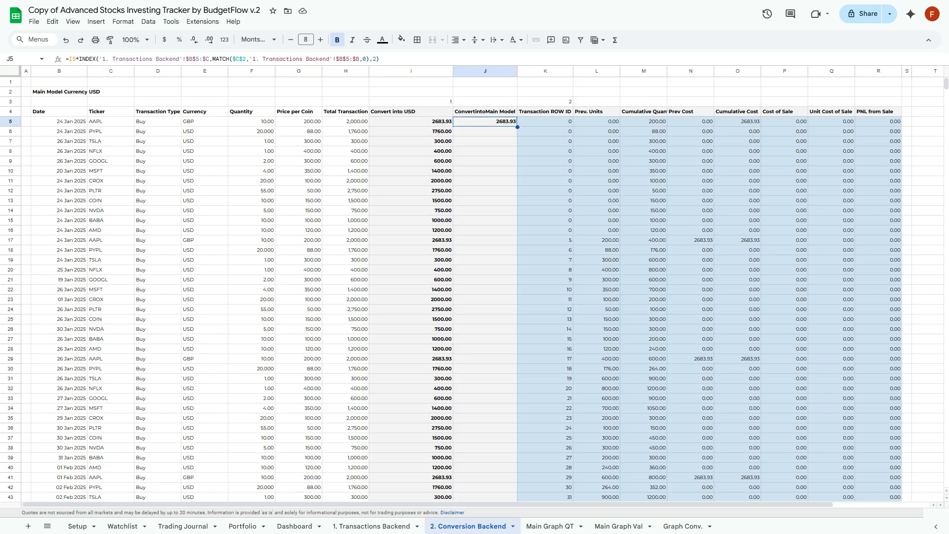
key(Left)
key(Right)
key(Left)
key(Right)
key(Left)
key(Right)
key(Left)
key(Right)
key(Down)
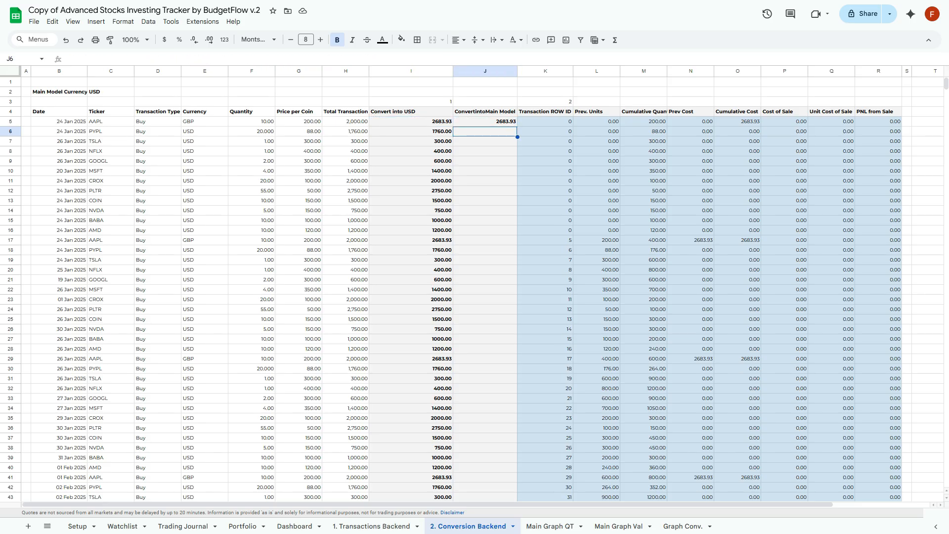
key(Up)
key(Down)
key(Left)
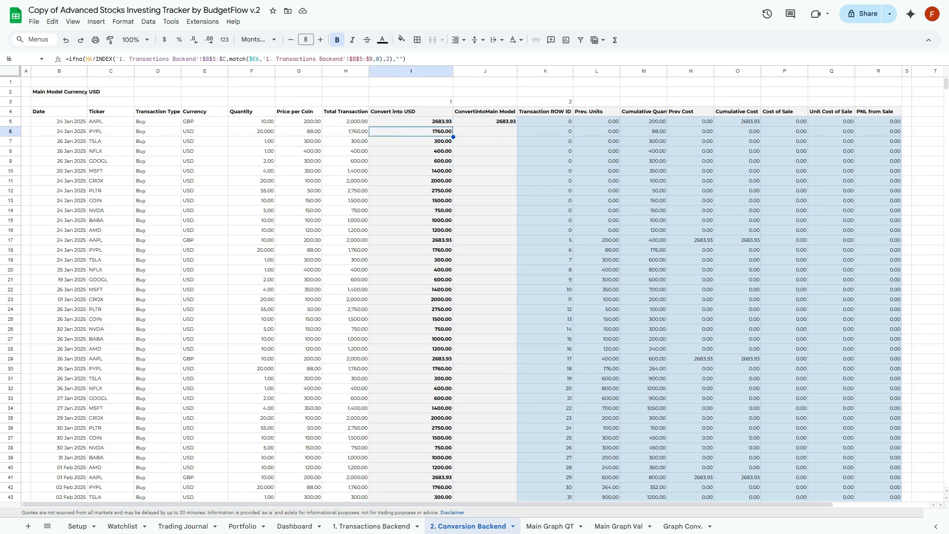
key(shift+Left)
key(shift+Left)
key(shift+Left)
key(shift+Left)
key(shift+Left)
key(shift+Right)
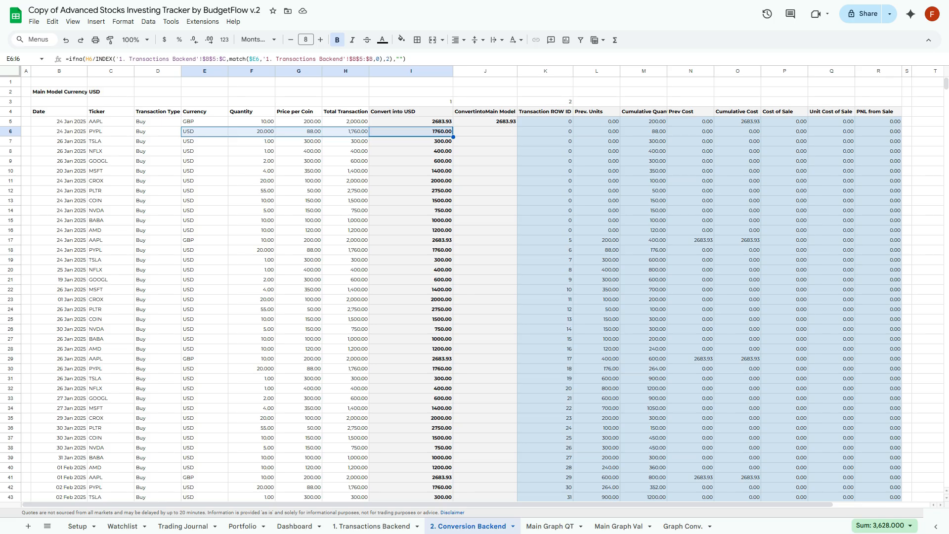
key(Right)
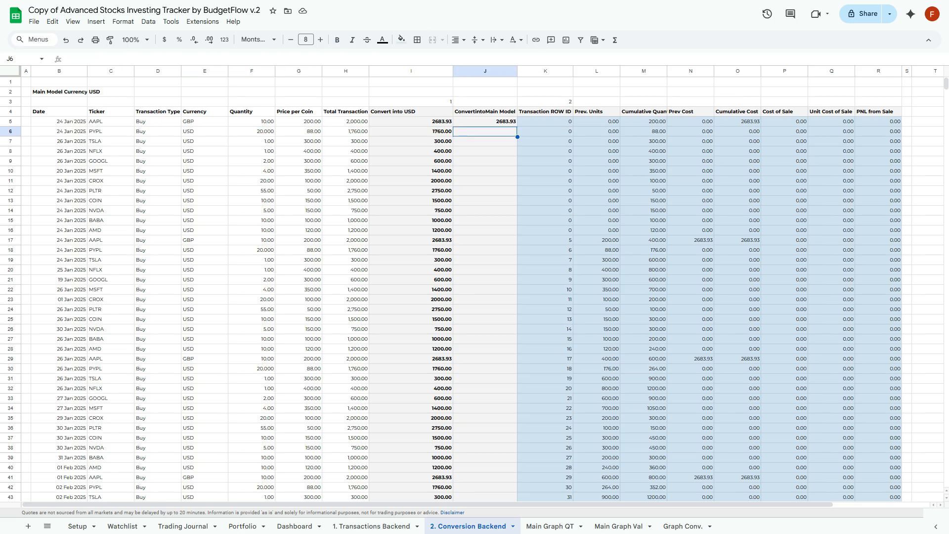
Copy the J5 formula down the ConvertintoMain Model column through row 52.
key(Up)
key(ctrl+c)
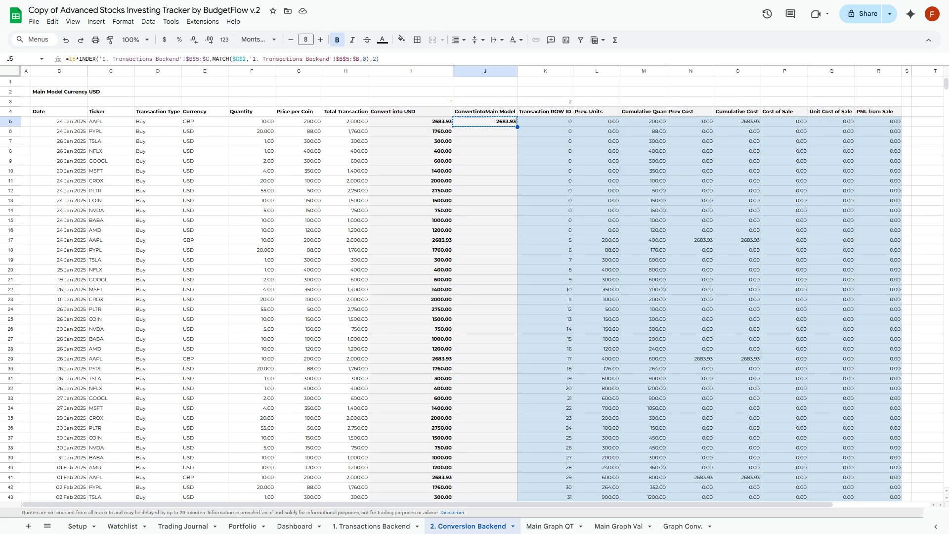
key(shift+Down)
key(shift+Down)
key(shift+Down)
key(shift+Down)
key(shift+Down)
key(shift+Down)
key(shift+Down)
key(shift+Down)
key(shift+Down)
key(shift+Down)
key(shift+Down)
key(shift+Down)
key(shift+Down)
key(shift+Down)
key(shift+Down)
key(shift+Down)
key(shift+Down)
key(shift+Down)
key(shift+Down)
key(shift+Down)
key(shift+Down)
key(shift+Down)
key(shift+Down)
key(shift+Down)
key(shift+Down)
key(shift+Down)
key(shift+Down)
key(shift+Down)
key(shift+Down)
key(shift+Down)
key(shift+Down)
key(shift+Down)
key(shift+Down)
key(shift+Down)
key(shift+Down)
key(shift+Down)
key(shift+Down)
key(shift+Down)
key(shift+Down)
key(shift+Down)
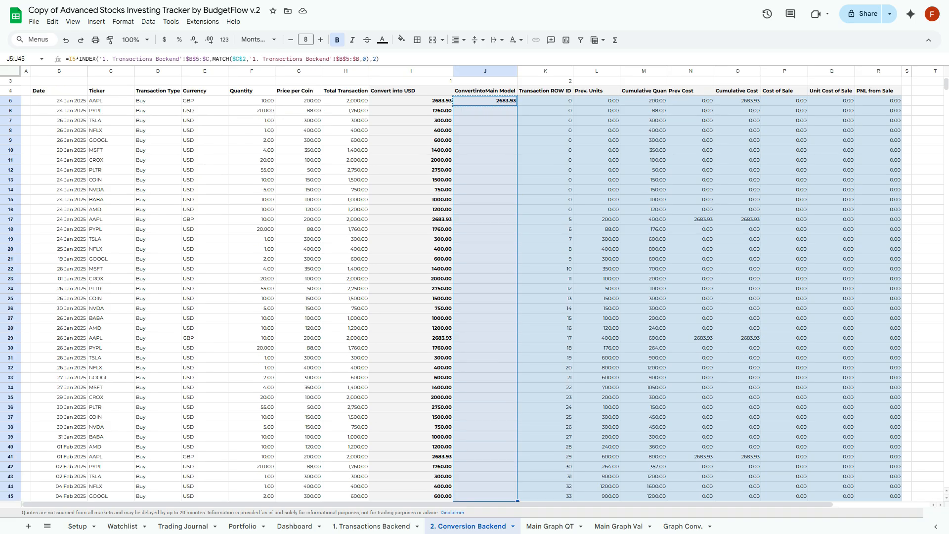
key(shift+Up)
key(ctrl+v)
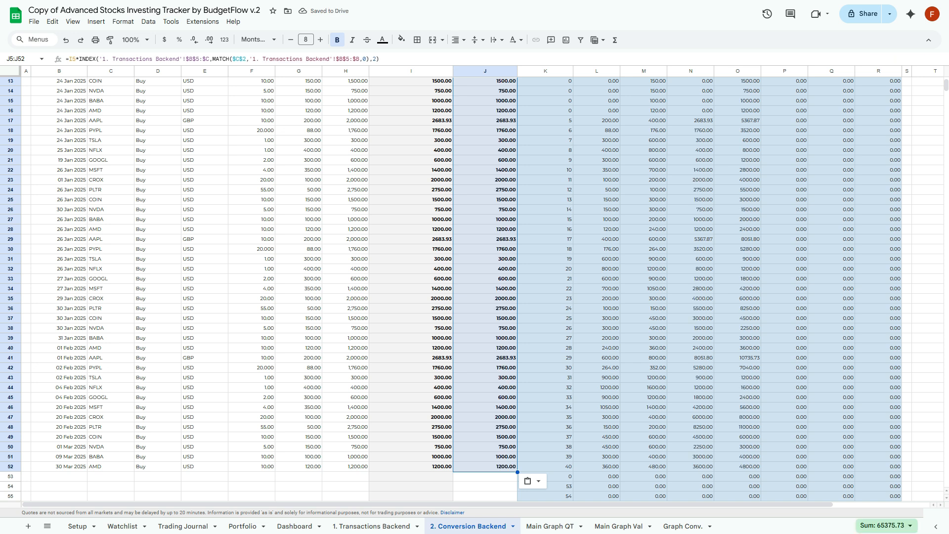
scroll(475, 290, up, 4)
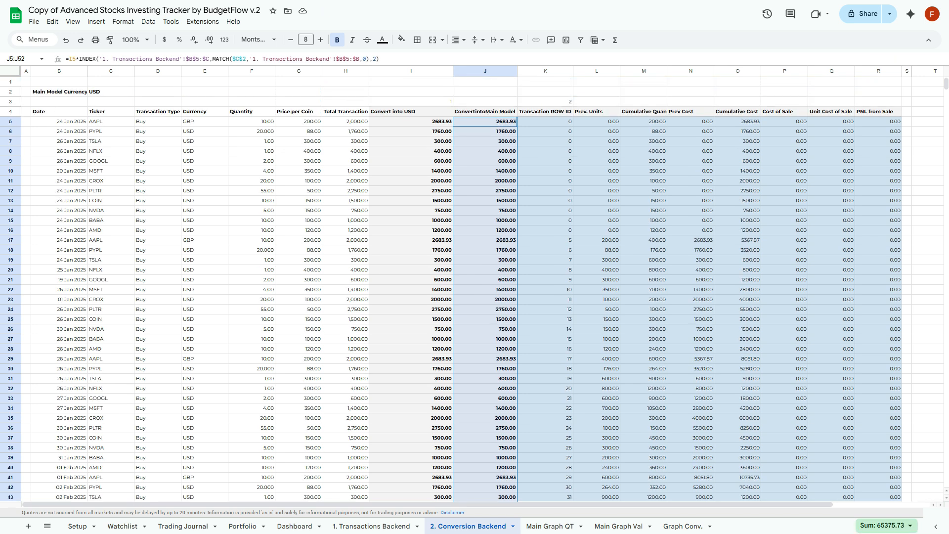
Examine how the currency in E5 feeds the conversion formulas in I5 and J5 on the AAPL row.
click(345, 280)
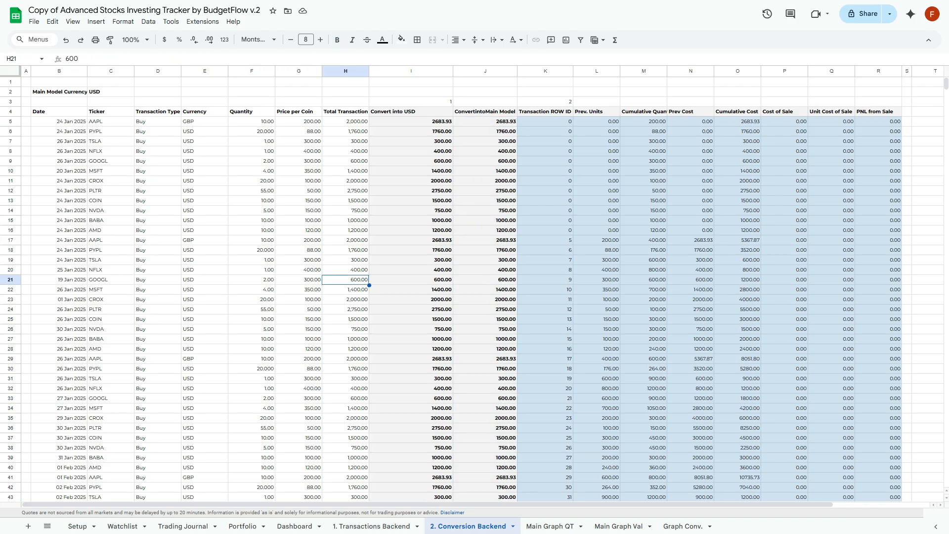
click(484, 121)
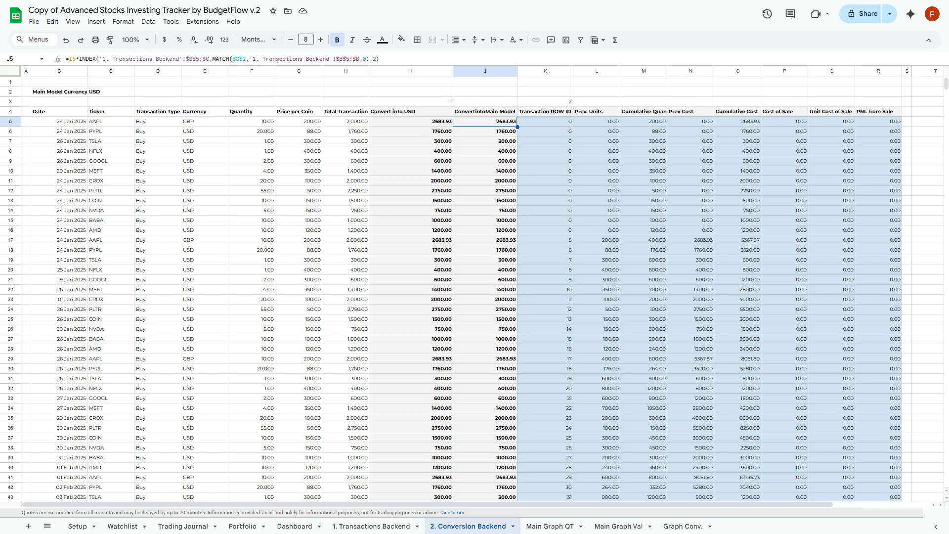
click(410, 121)
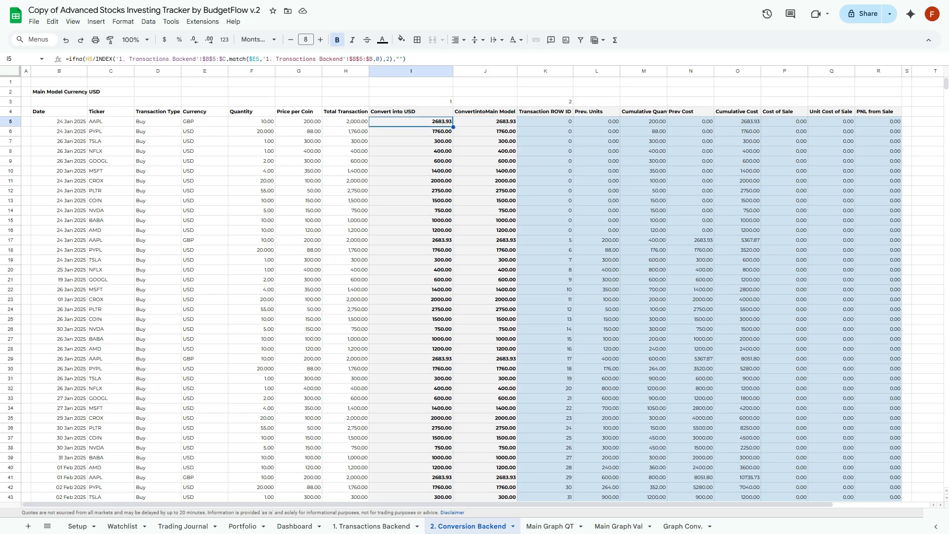
click(484, 122)
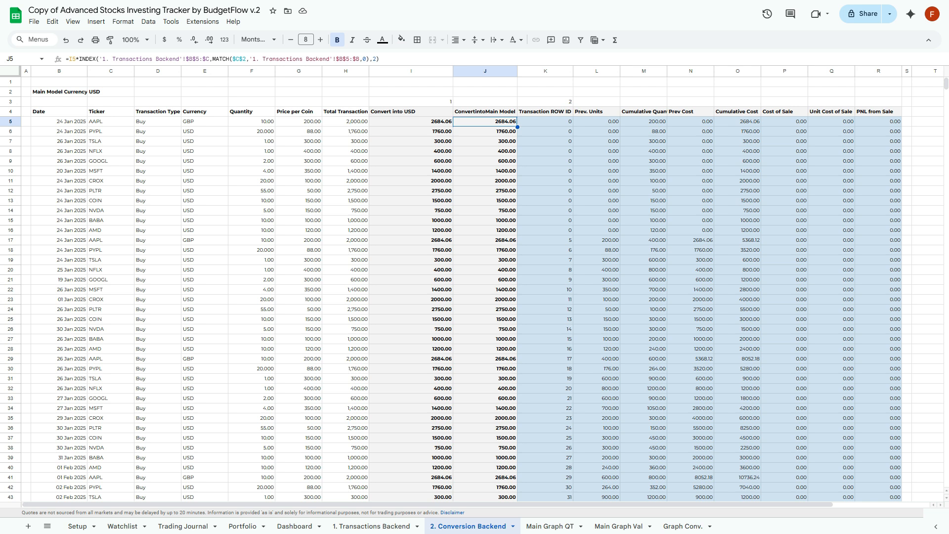
click(205, 122)
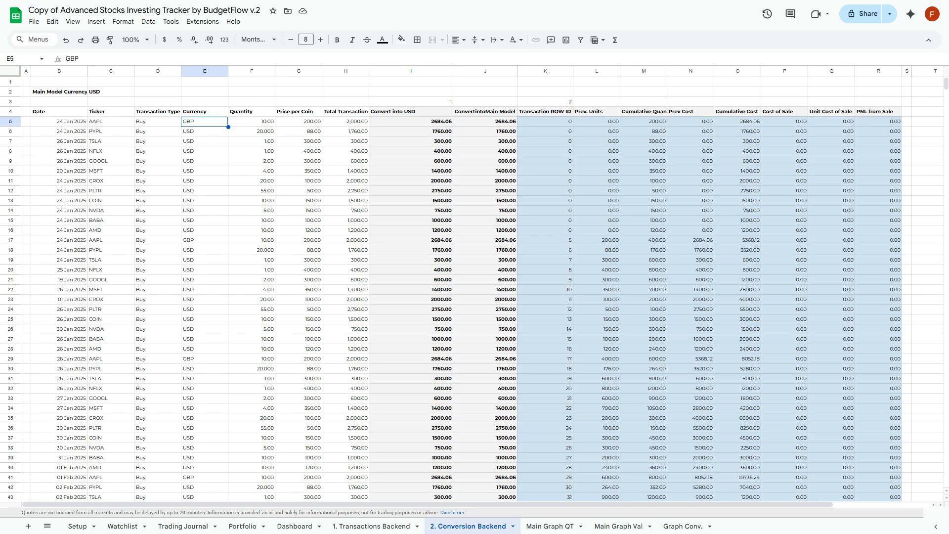
key(Right)
key(Right)
key(Right)
key(Right)
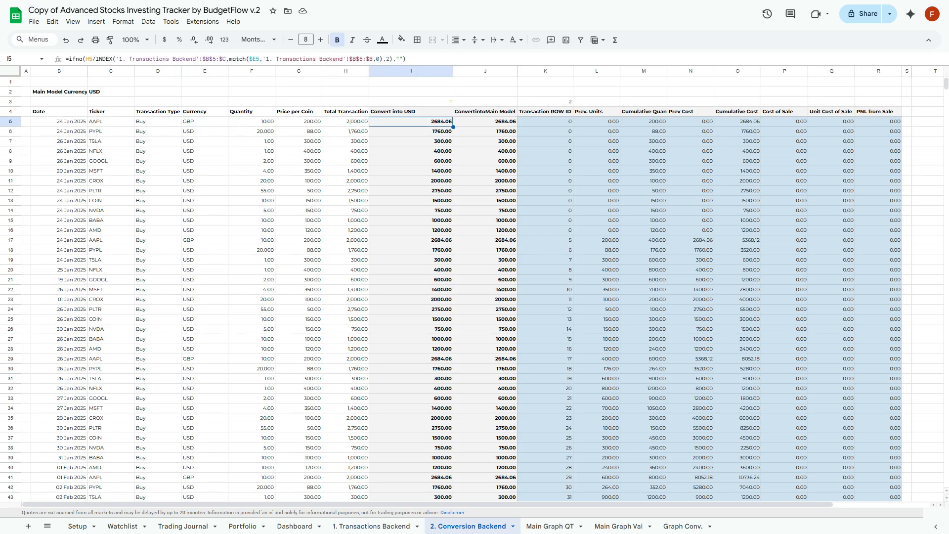
key(shift+Right)
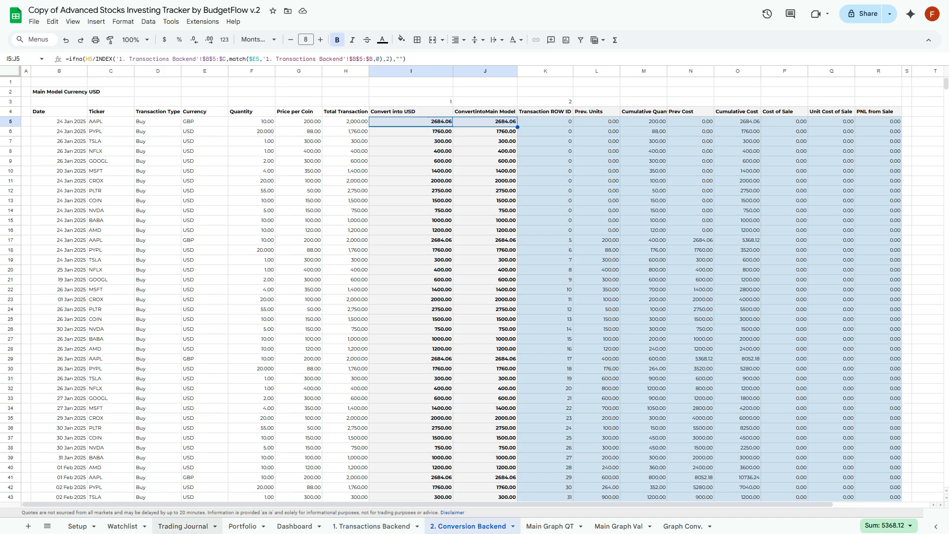
Set the first AAPL transaction's currency to USD in the Trading Journal and check its converted values in the Conversion Backend.
click(183, 526)
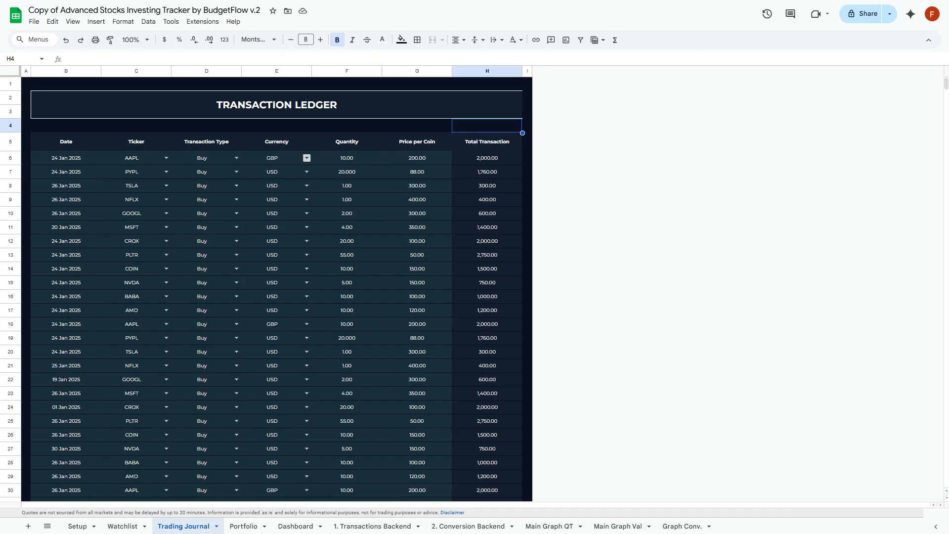
click(306, 158)
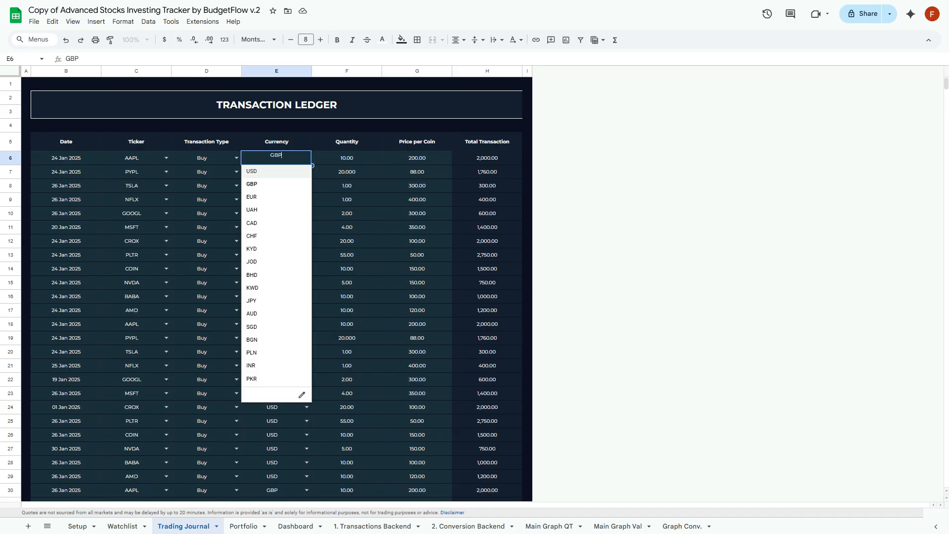
click(276, 171)
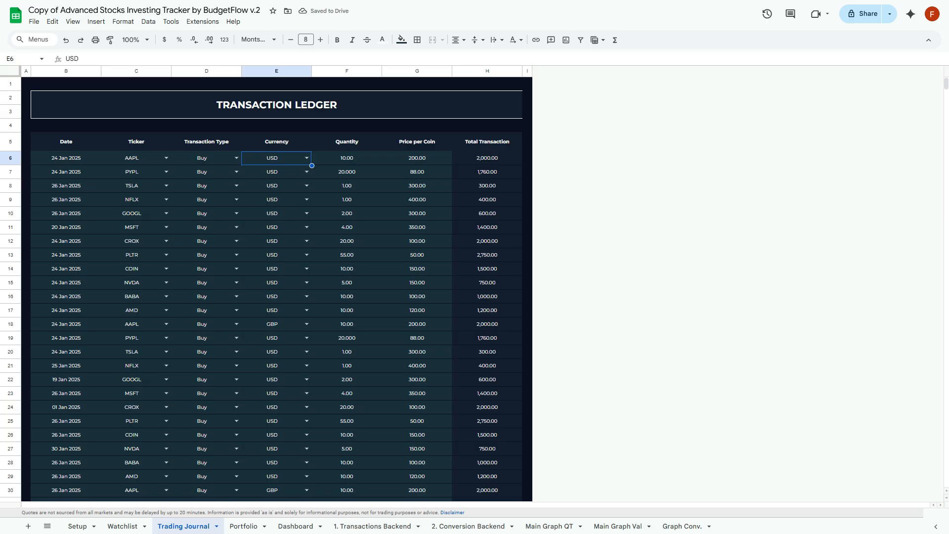
click(471, 526)
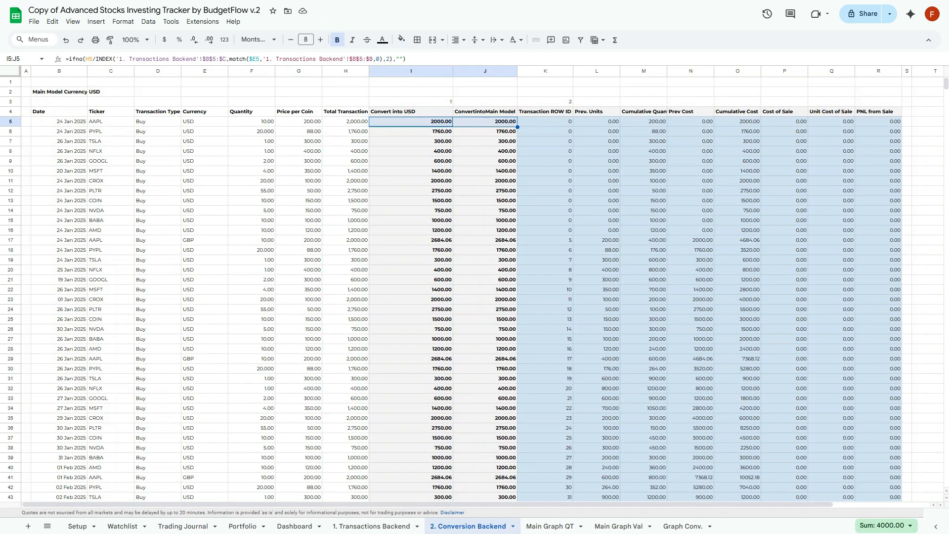
Set the first AAPL transaction's currency to EUR in the Trading Journal and check its converted values in the Conversion Backend.
drag(346, 121, 485, 122)
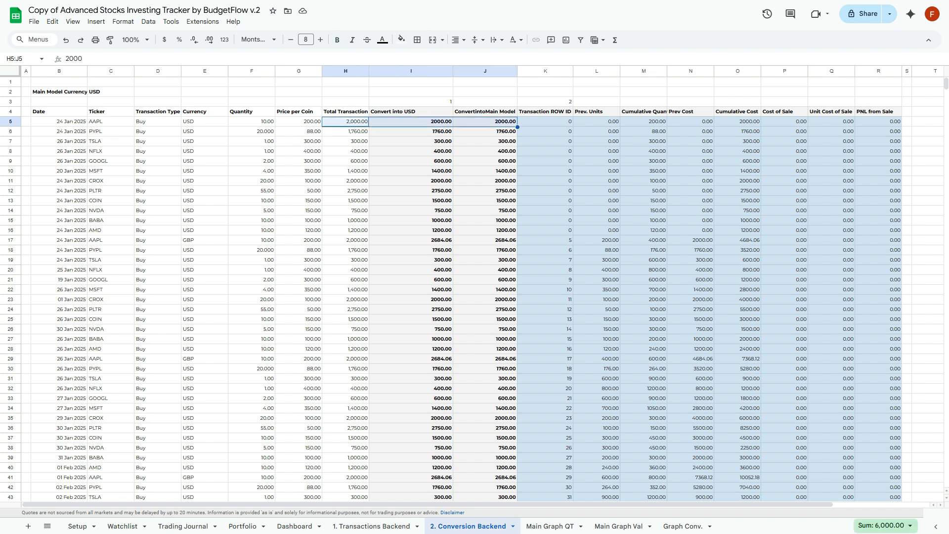
click(183, 526)
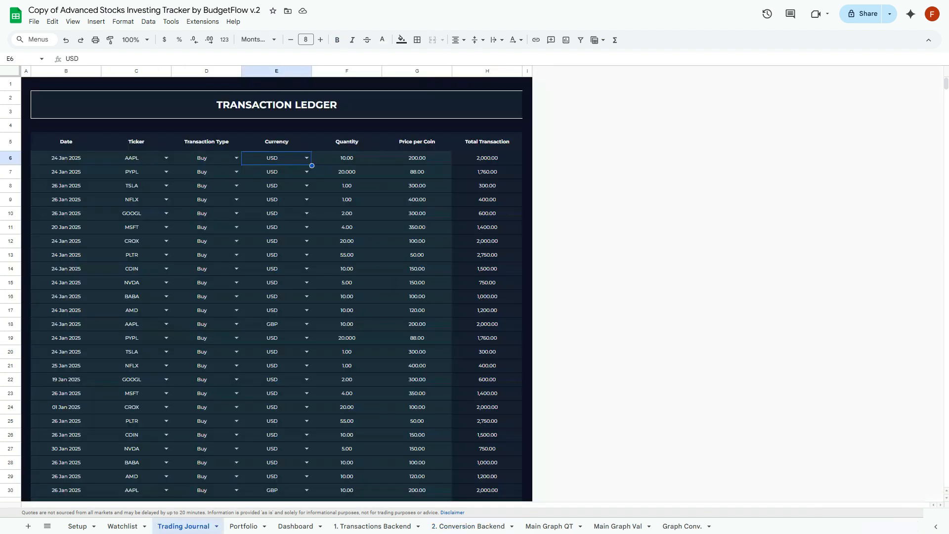
click(307, 157)
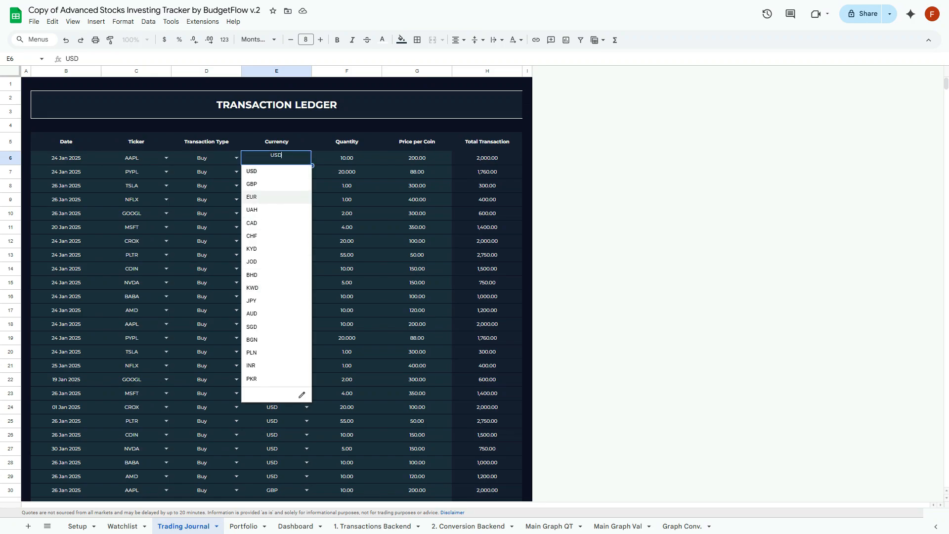
key(Return)
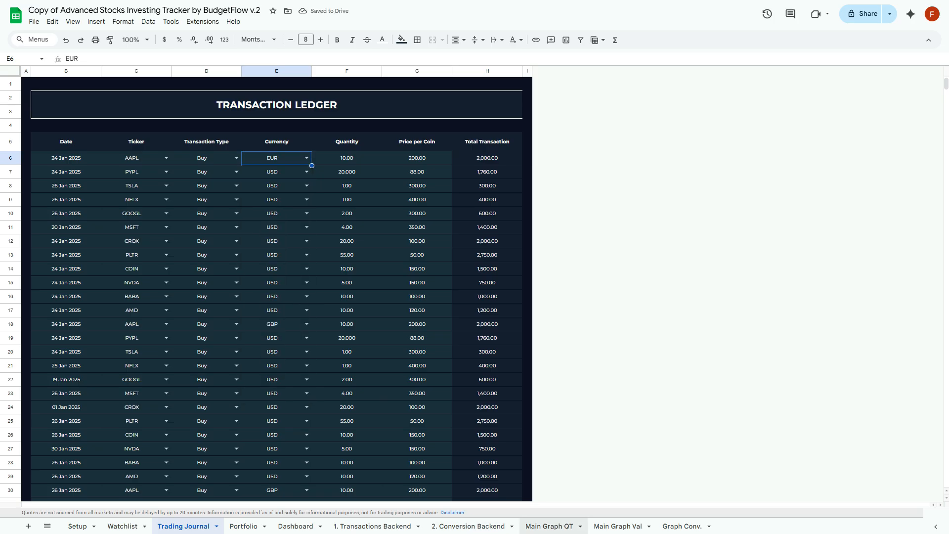
click(468, 526)
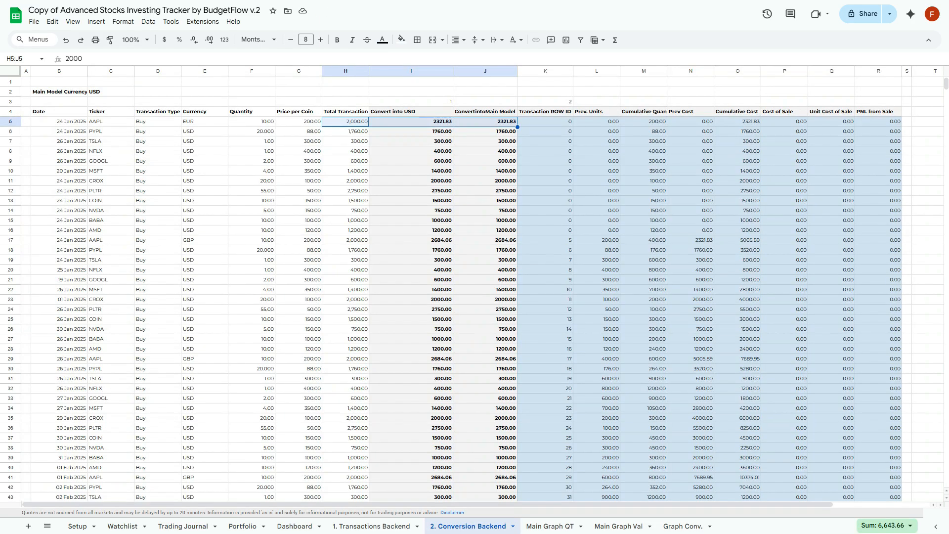
Compare the AAPL row's transaction total in H5 with the USD conversion formula in I5.
key(shift+Left)
key(shift+Left)
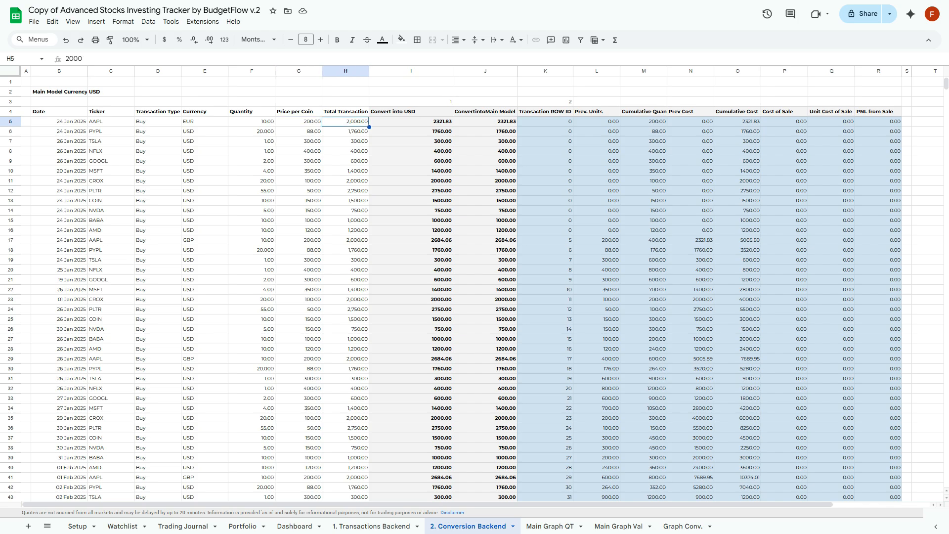
click(411, 121)
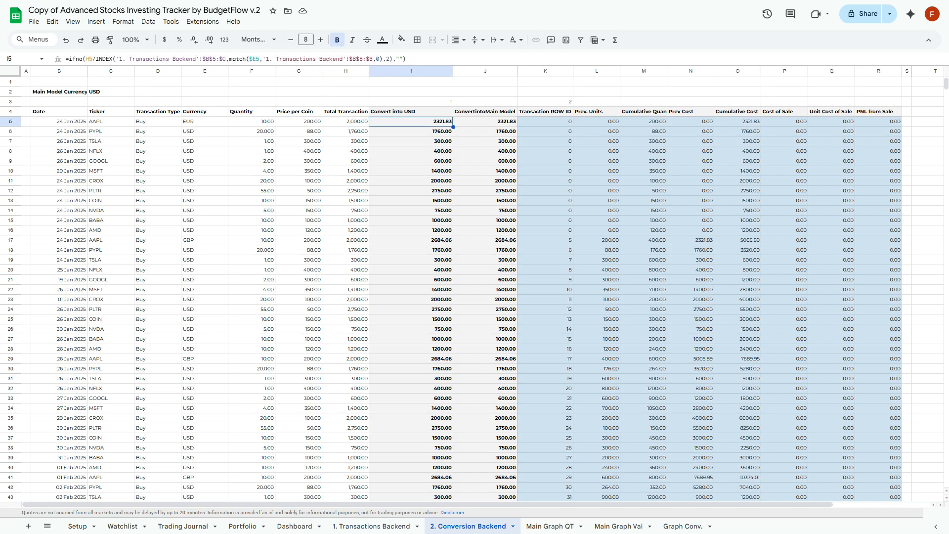
key(Left)
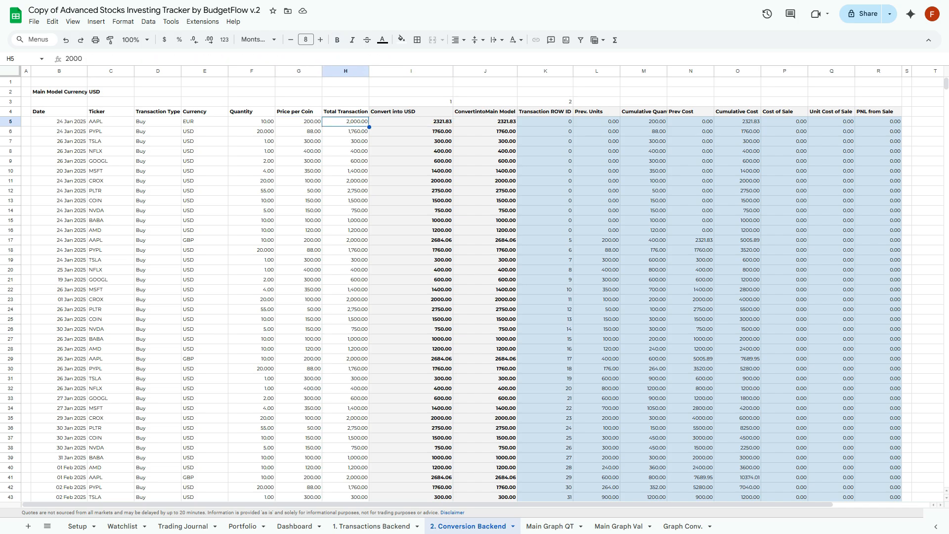
key(Right)
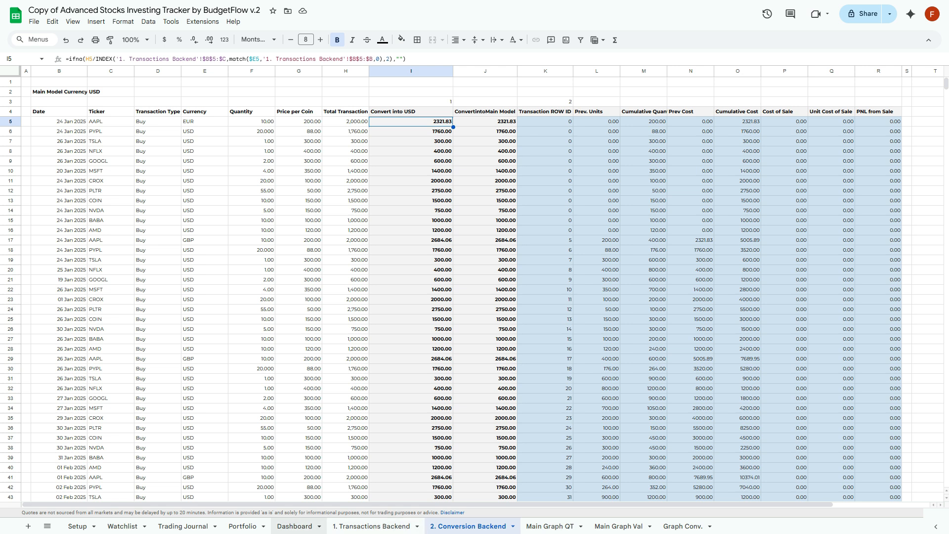
Look over the Dashboard charts and examine the formula in Portfolio cell B11 that pulls the tickers from the Watchlist.
click(294, 526)
scroll(366, 286, down, 2)
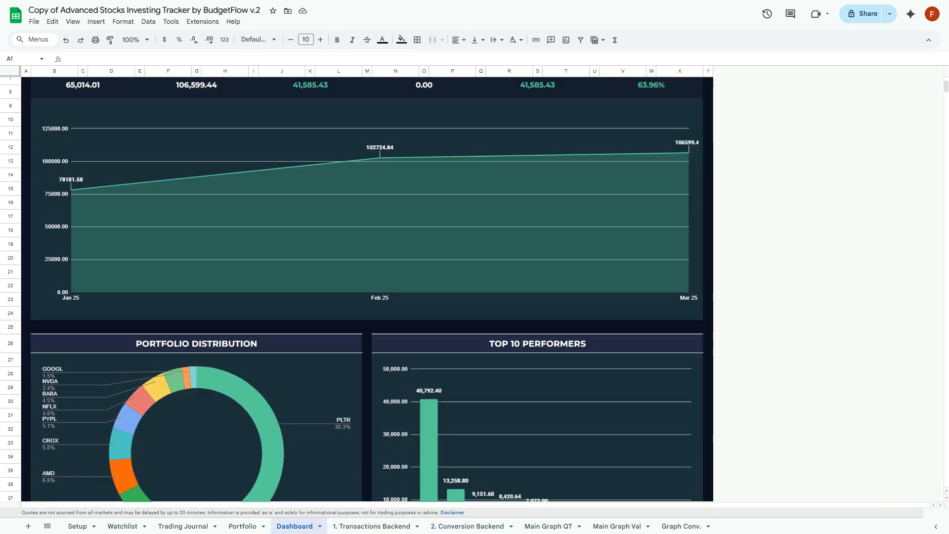
click(242, 525)
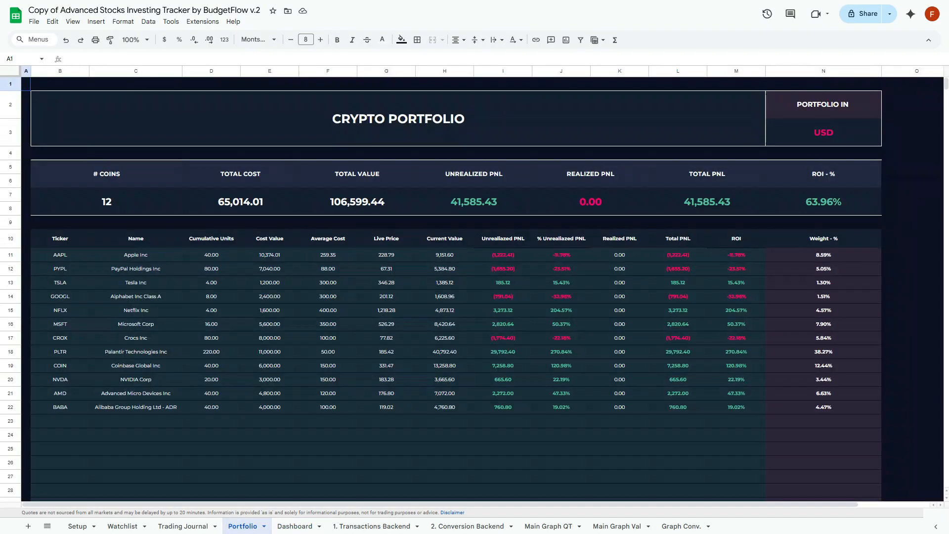
click(59, 255)
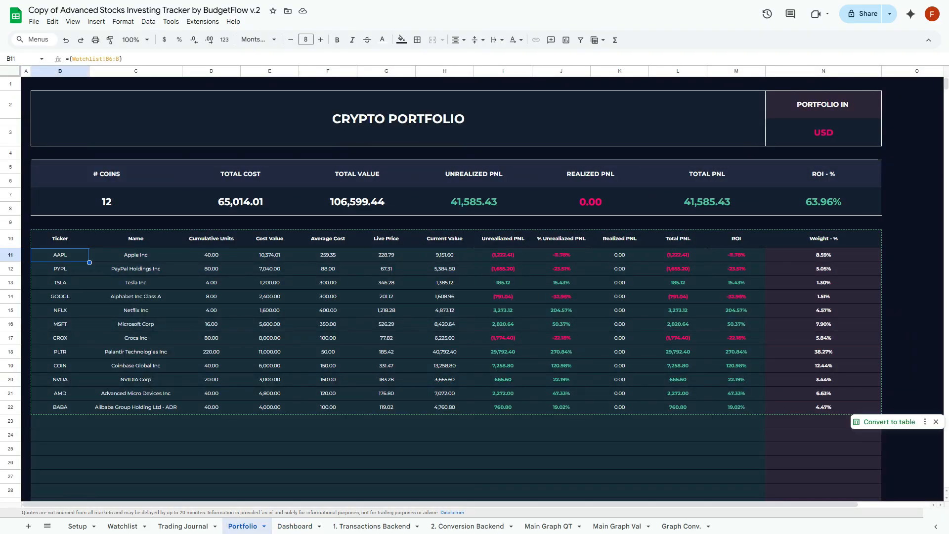
double_click(60, 255)
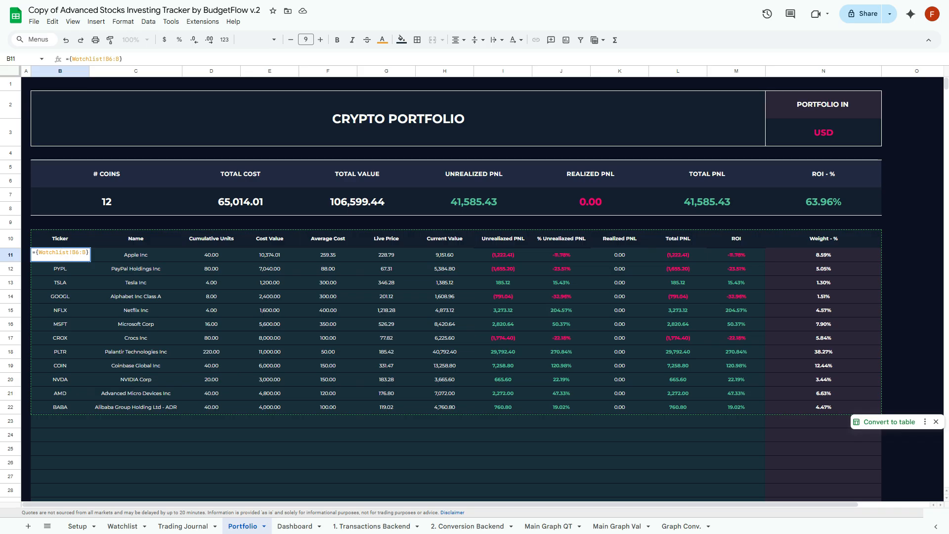
key(Escape)
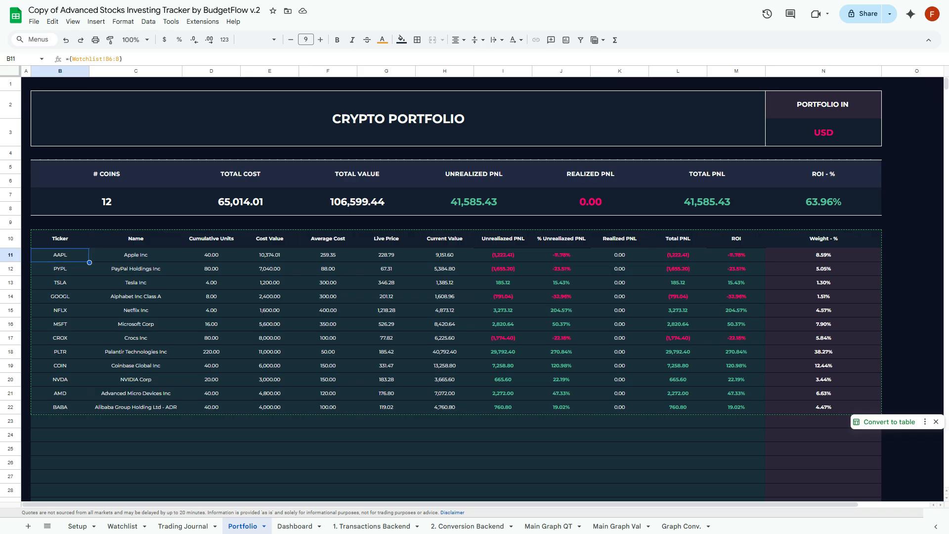
Examine the AAPL row's Portfolio formulas for cumulative units, cost value, average cost and current value.
click(211, 255)
click(269, 255)
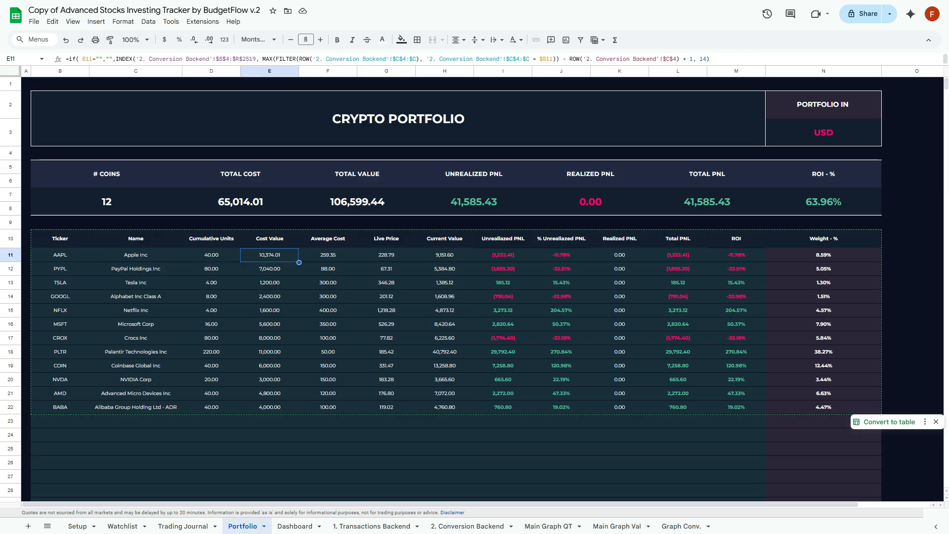
click(328, 255)
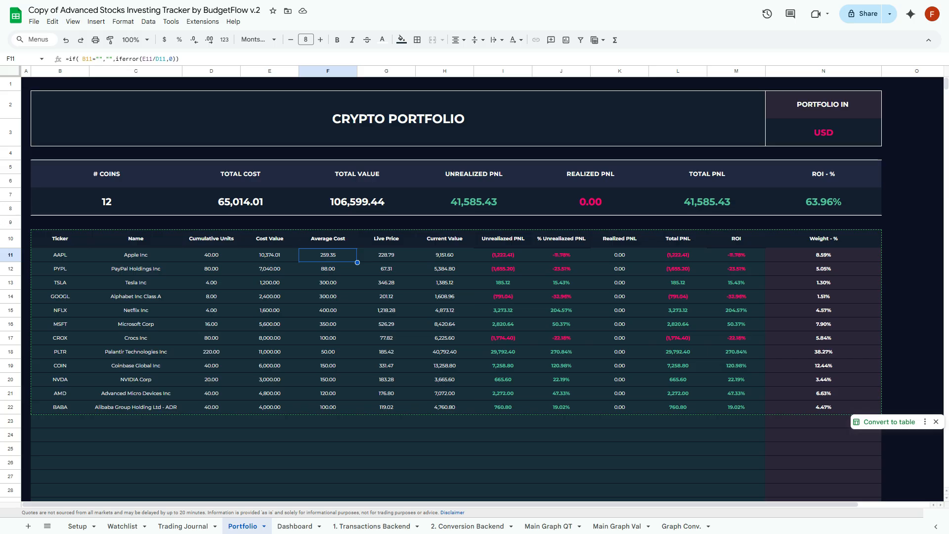
click(269, 255)
click(328, 255)
click(445, 255)
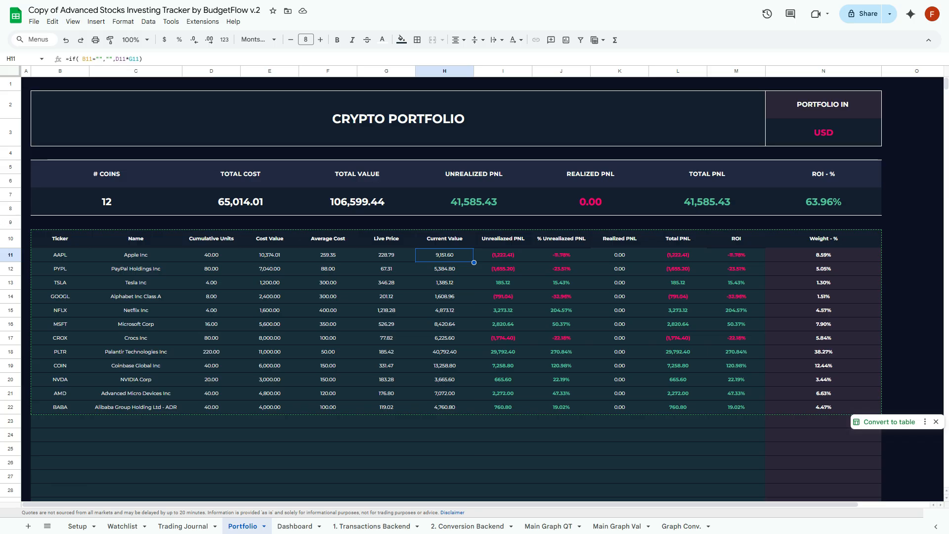
Trace the Portfolio's Total Value sum to the Dashboard and inspect the portfolio value area chart.
click(357, 201)
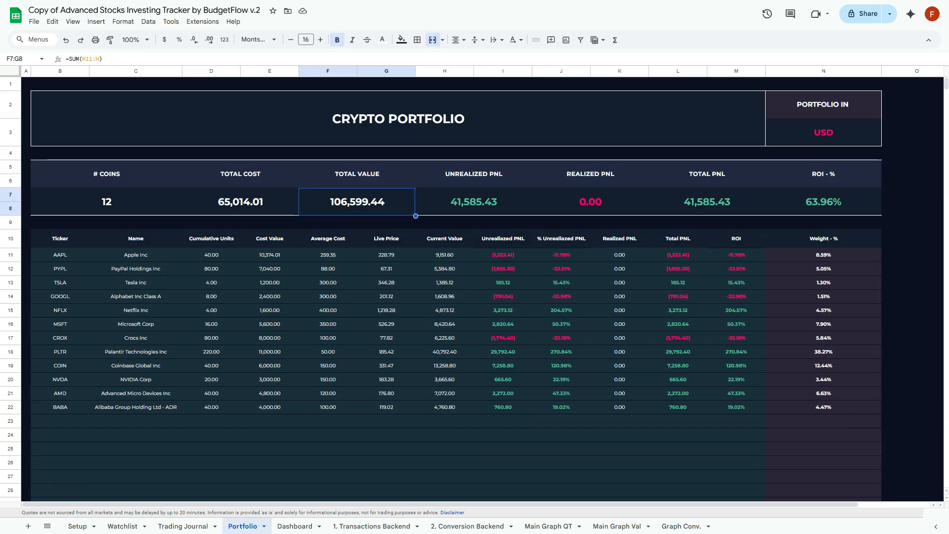
click(294, 526)
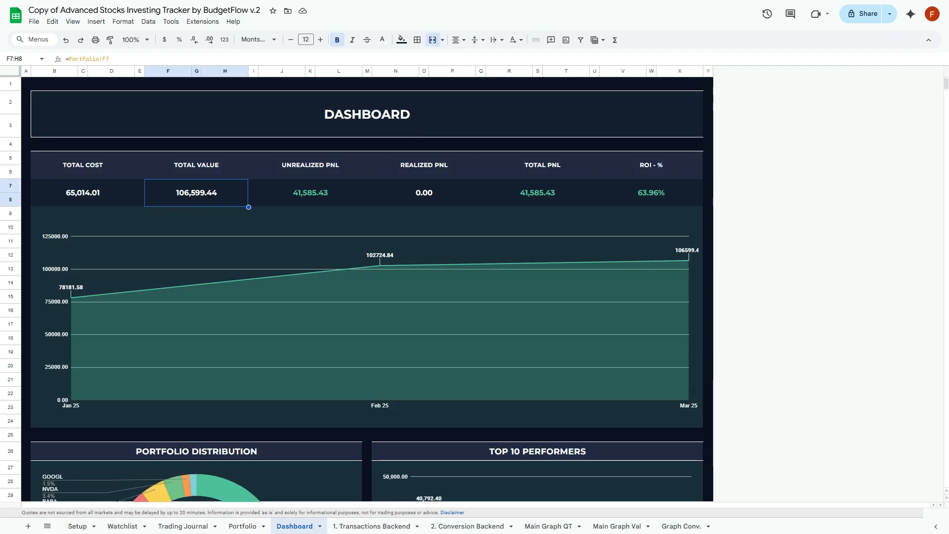
click(366, 320)
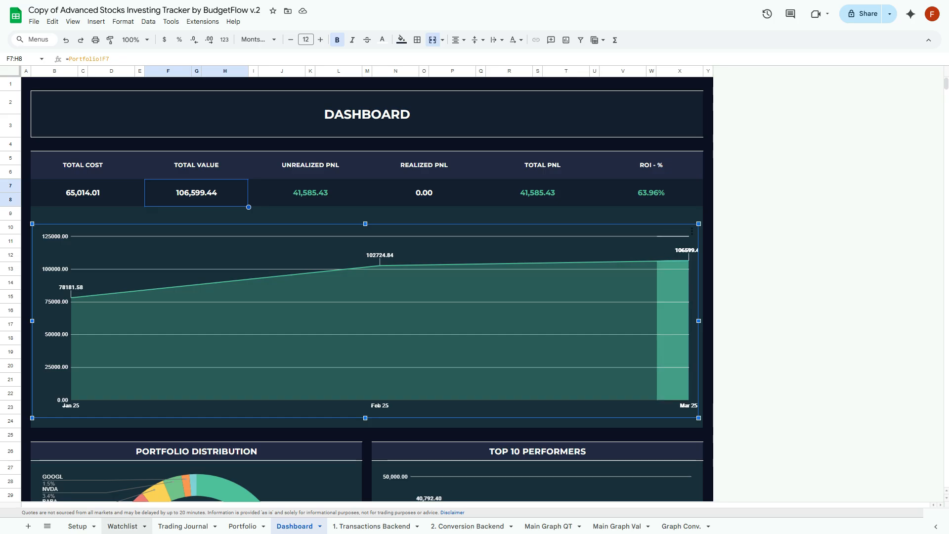
Compare the GOOGLEFINANCE formulas for AAPL's Last and Prev prices in the Watchlist.
click(122, 526)
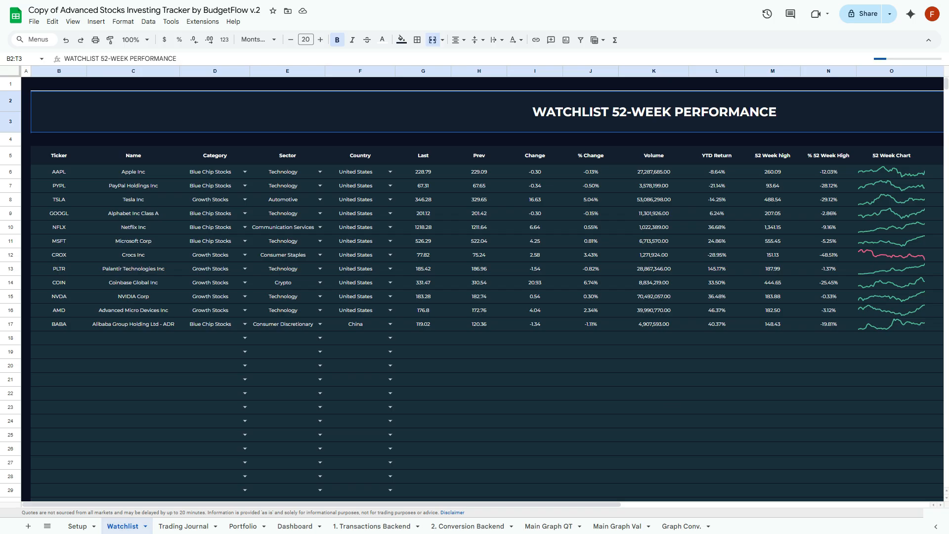
click(423, 172)
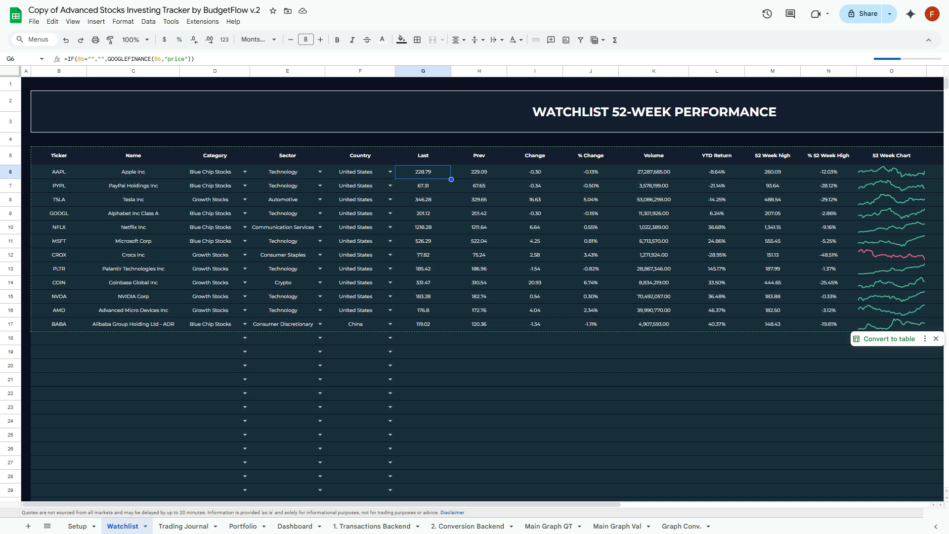
click(479, 172)
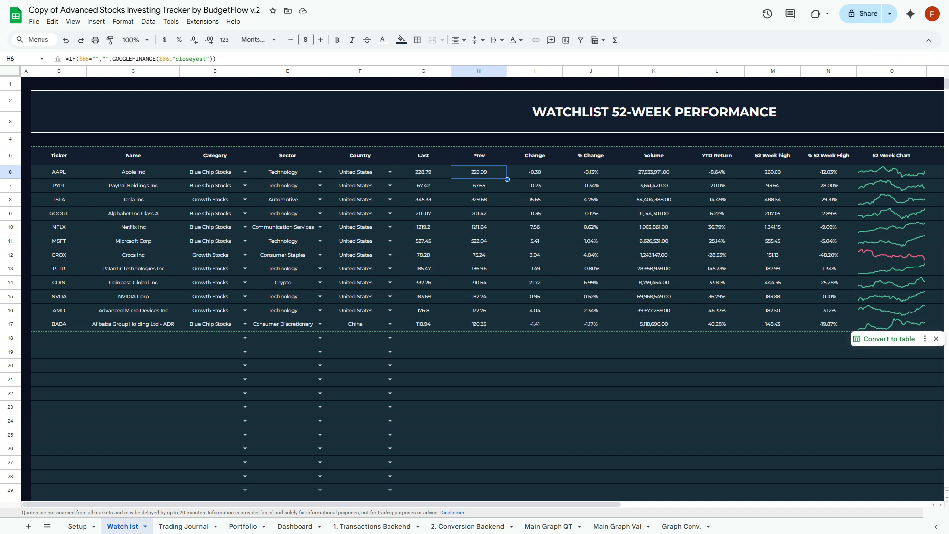
key(Right)
key(Left)
key(Left)
key(Right)
key(Left)
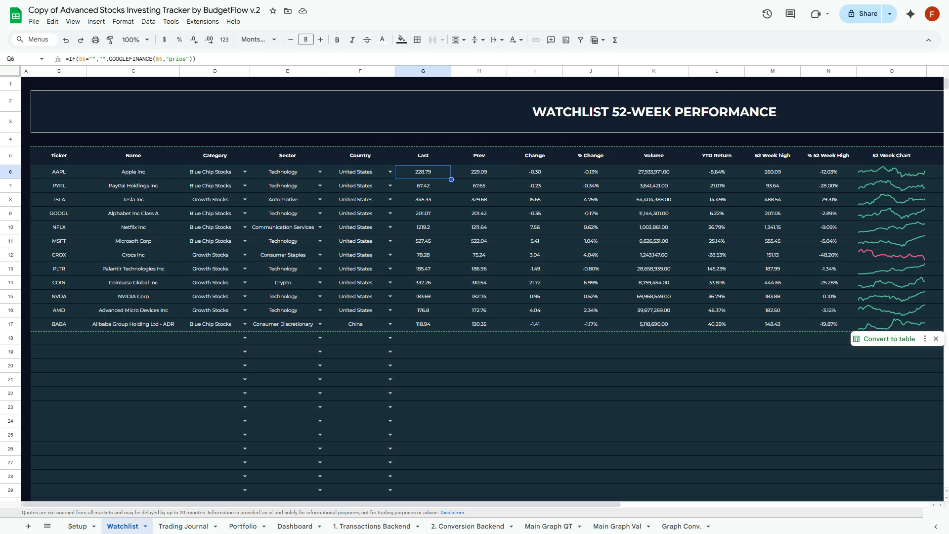
key(Right)
key(Left)
key(Right)
key(Left)
key(Right)
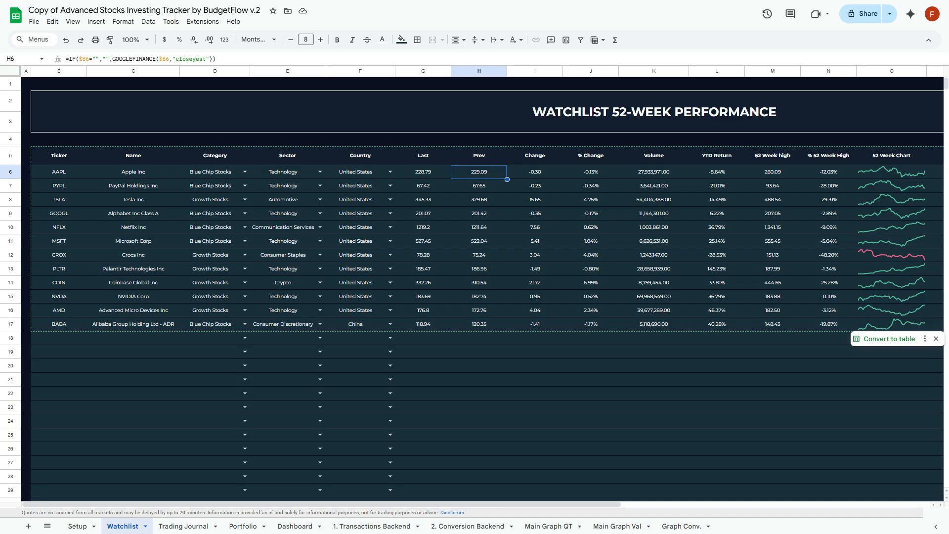
key(Left)
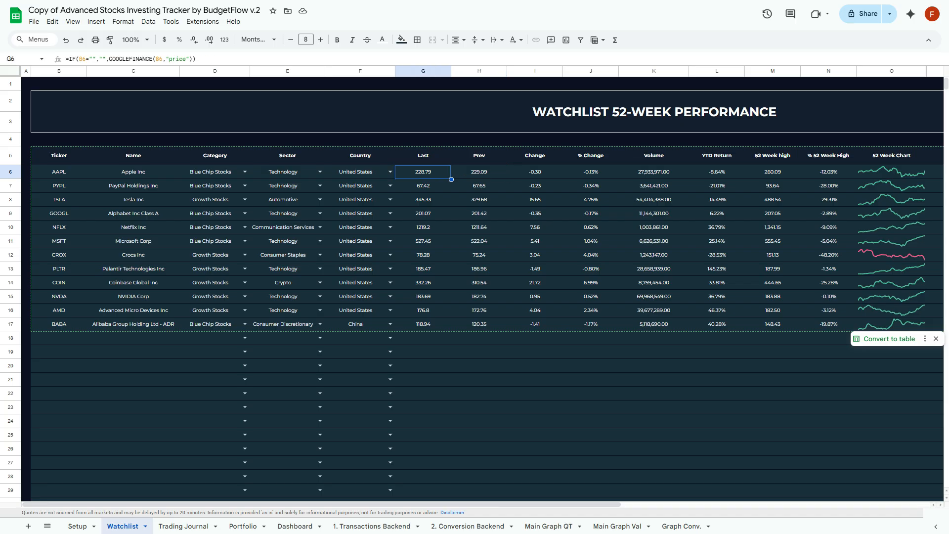
key(Right)
Review the Watchlist's metric columns from Last through 52 Week Low, and return to AAPL's Last price formula in G6.
scroll(483, 286, right, 3)
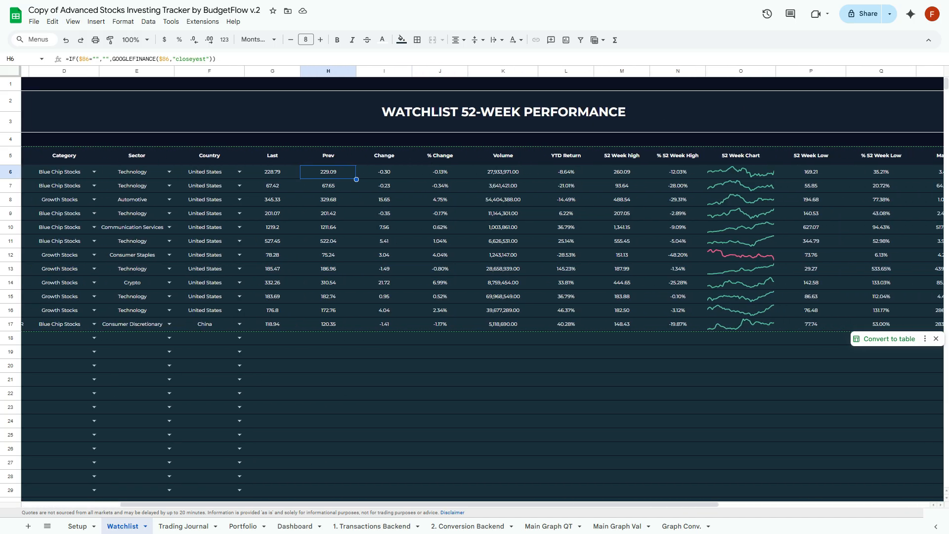
scroll(483, 286, right, 3)
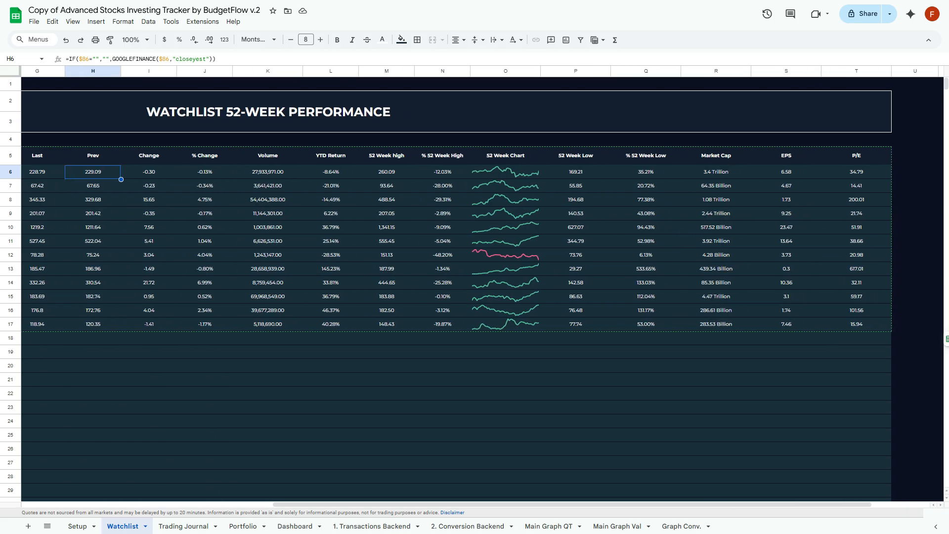
scroll(483, 286, left, 3)
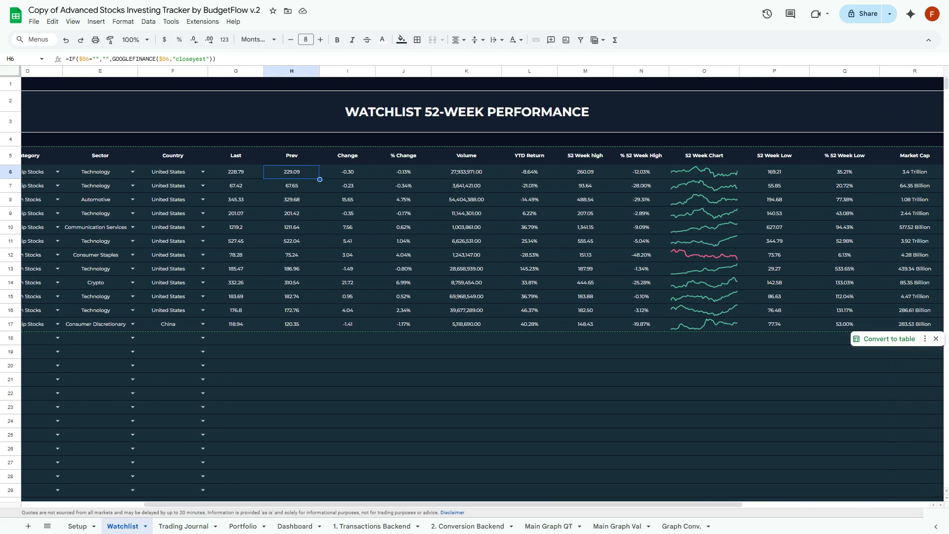
key(Up)
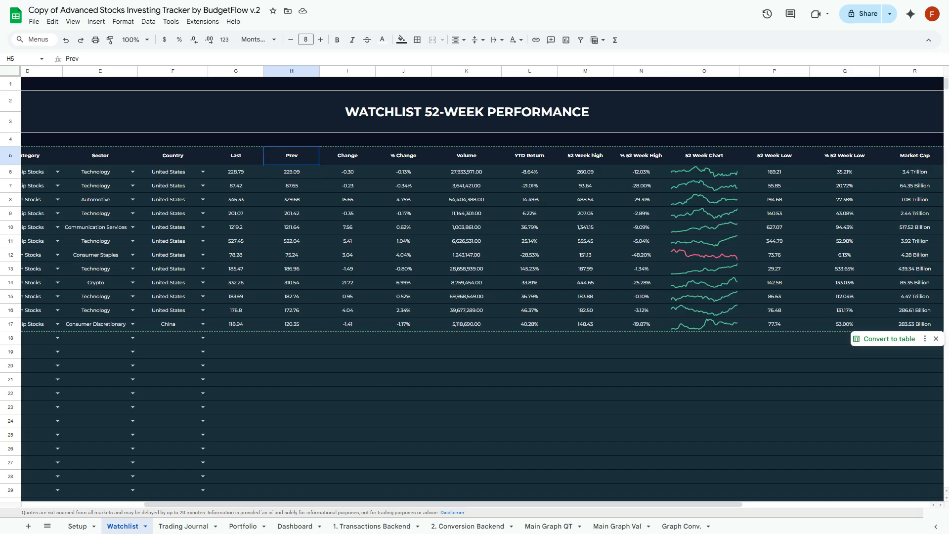
key(Left)
key(Right)
key(Right)
key(Right)
key(Right)
key(Right)
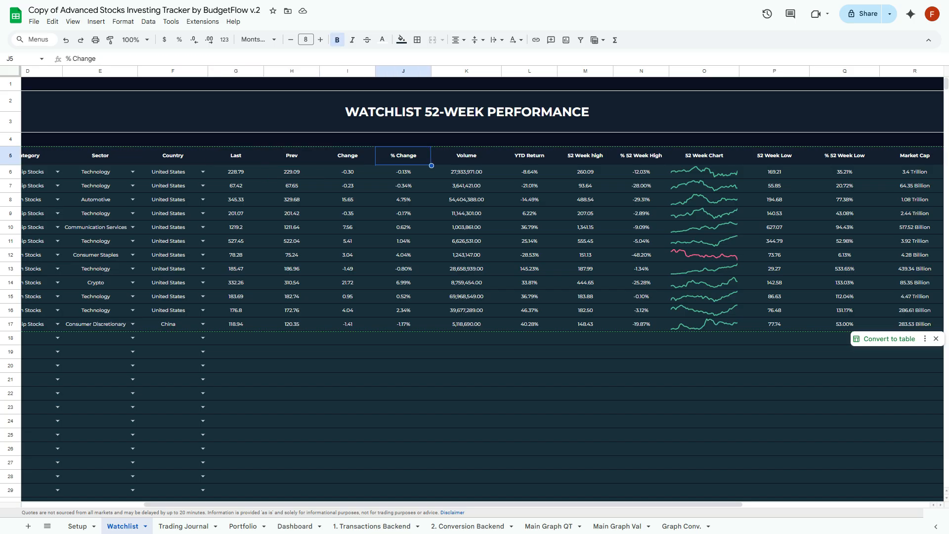
key(Right)
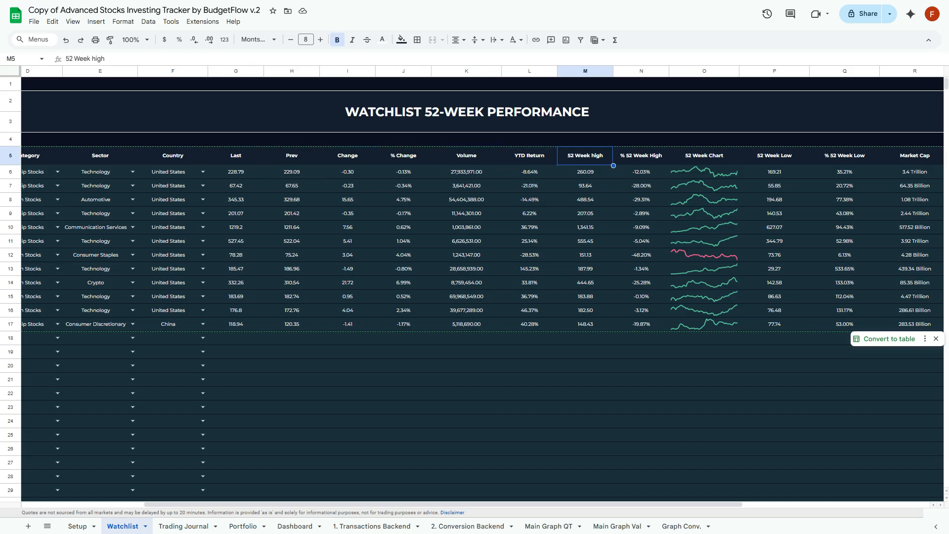
key(Right)
key(Right)
key(Right)
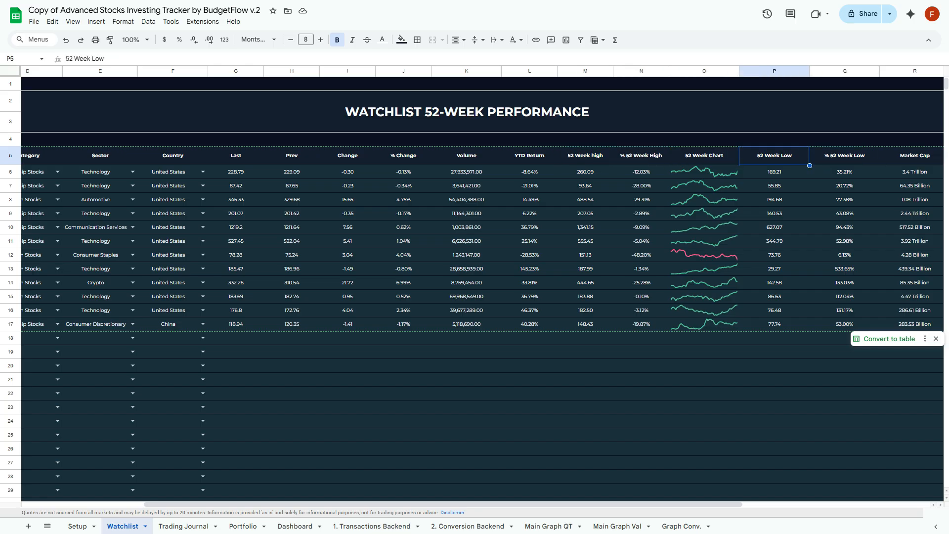
scroll(482, 289, left, 4)
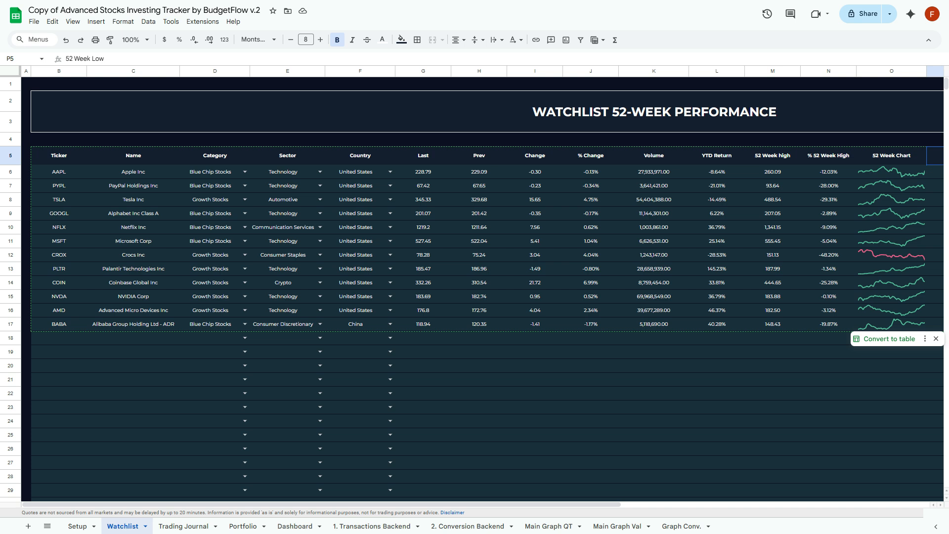
click(423, 172)
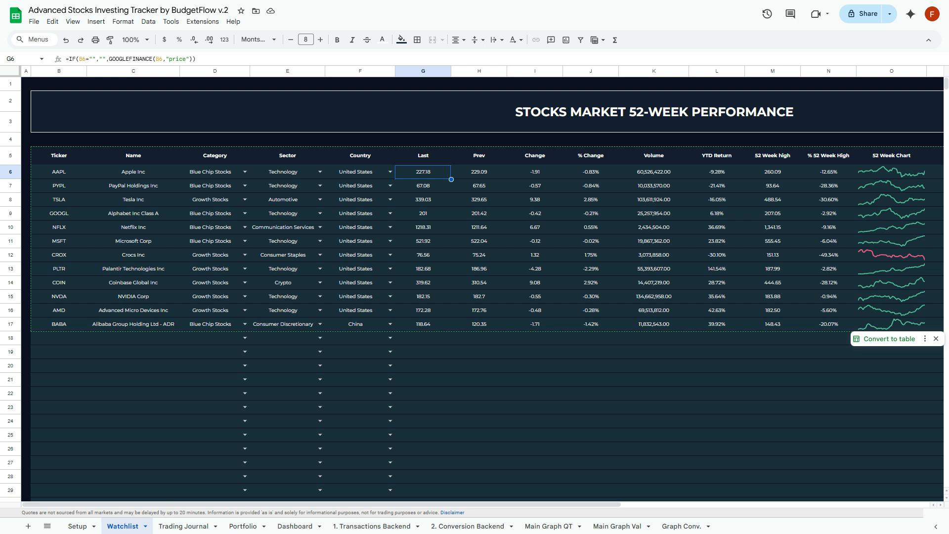
Extend AAPL's Last price formula in G6 by multiplying GOOGLEFINANCE with an INDEX over '1. Transactions Backend'!$B$5:$C.
click(194, 59)
text(*)
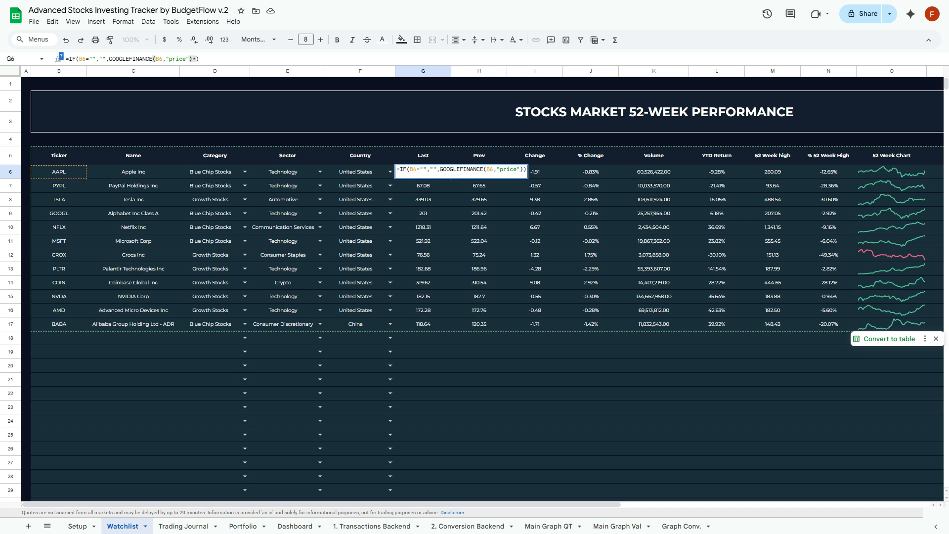
text(INDEX()
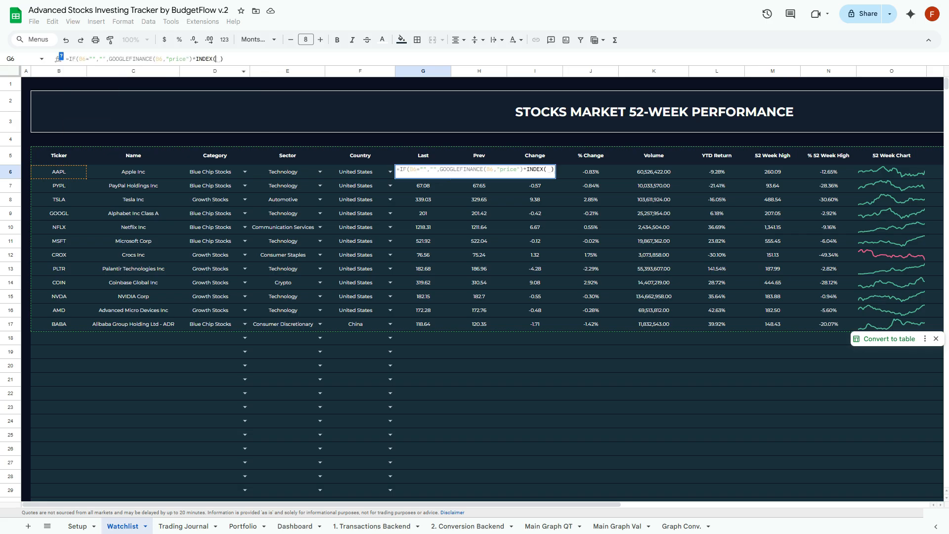
click(372, 525)
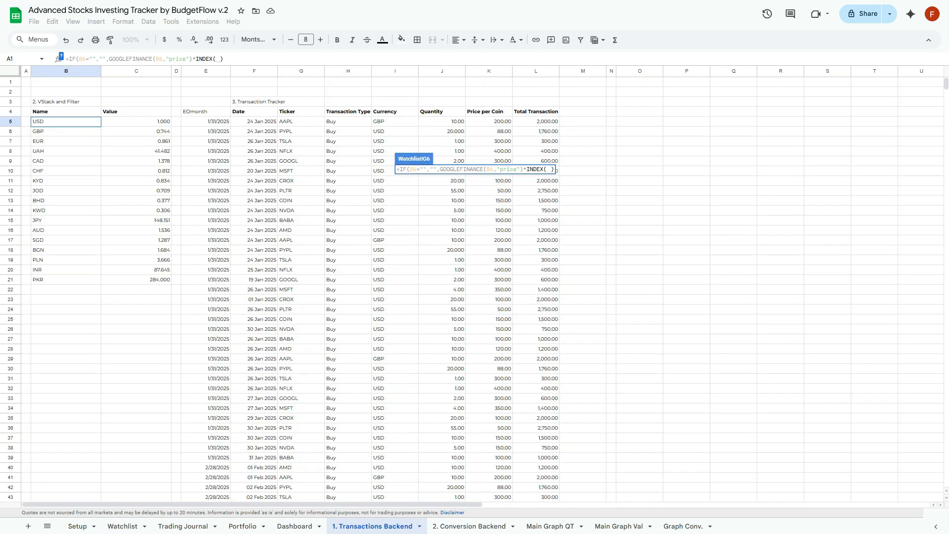
click(66, 122)
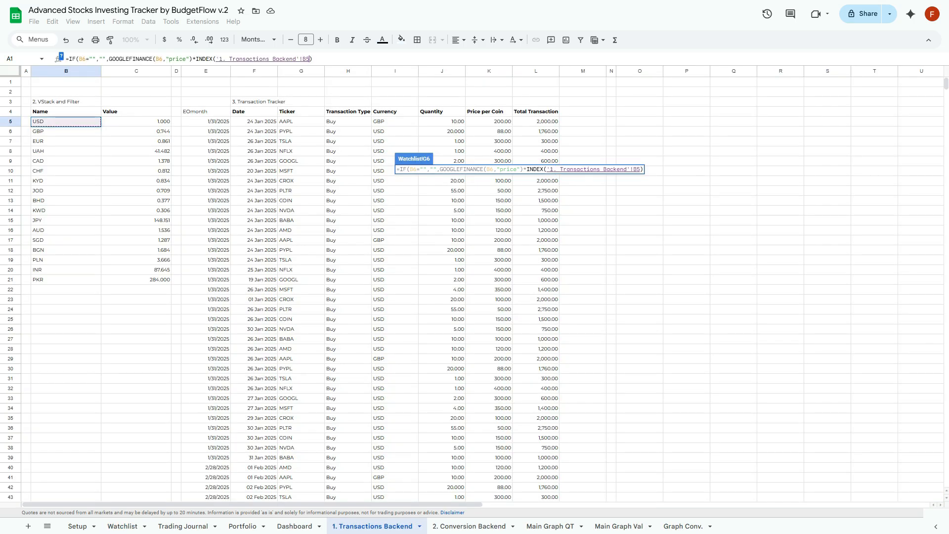
text(:C)
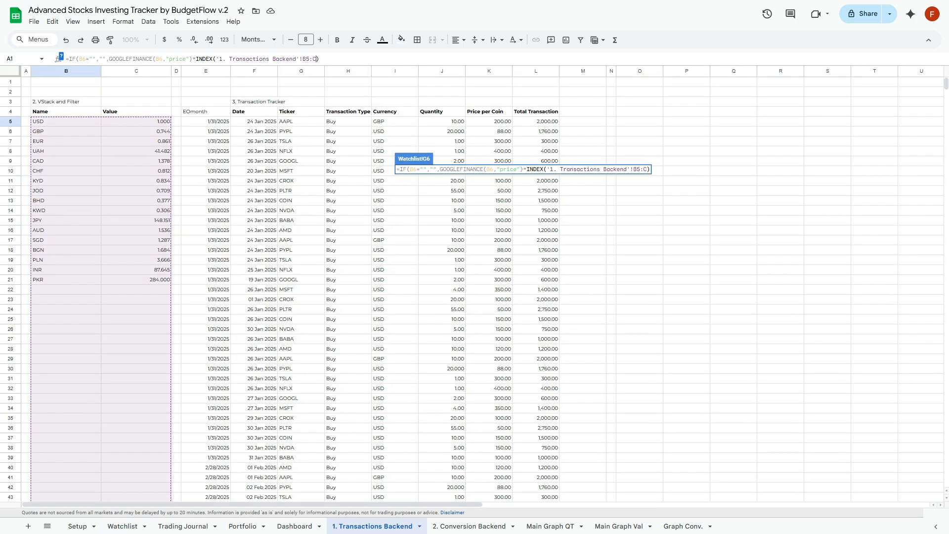
key(F4)
Add a MATCH to the G6 formula that looks up the model currency in Setup!$B$6 as an absolute reference.
text(,MATCH()
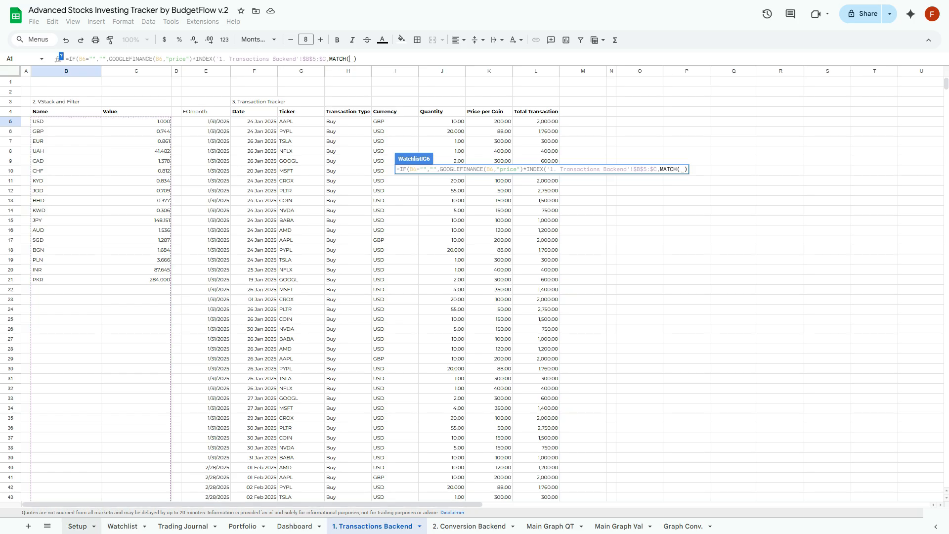
click(78, 526)
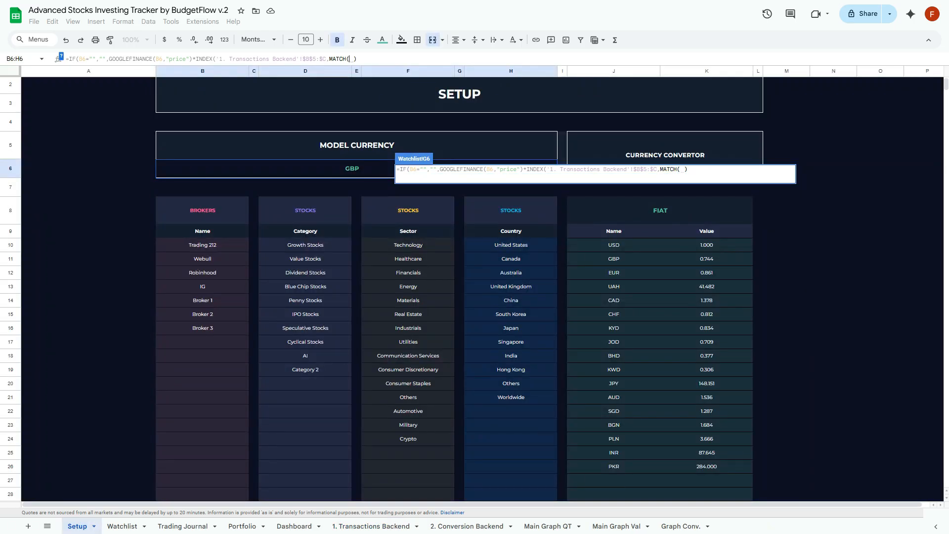
click(346, 169)
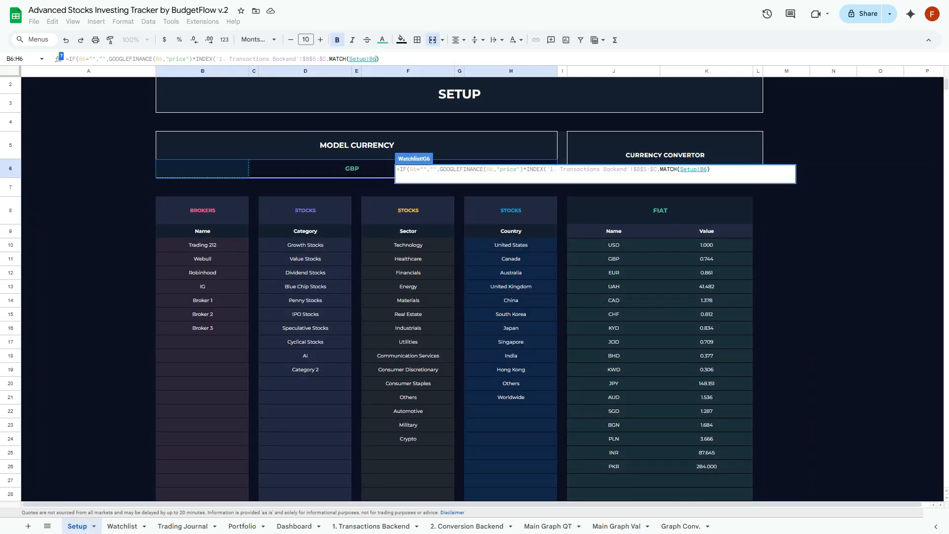
key(F4)
text(,)
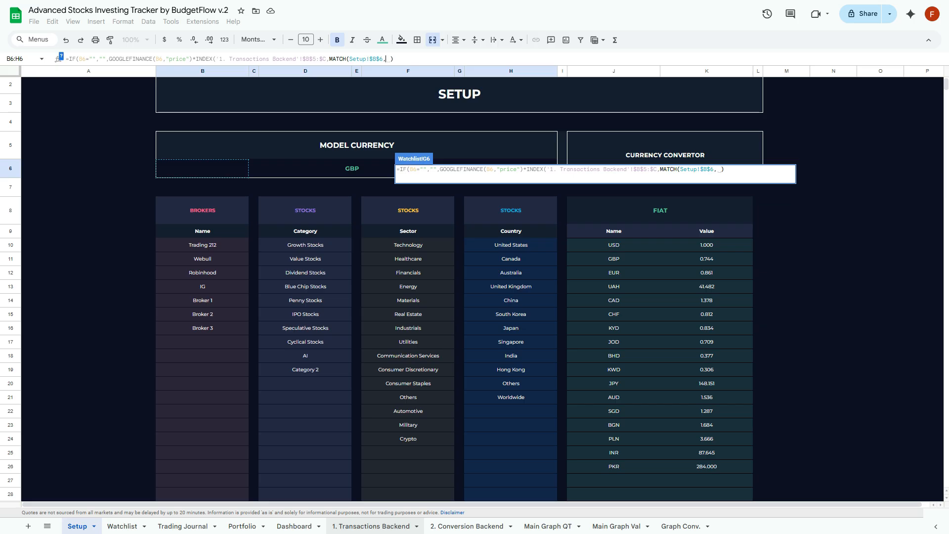
Complete the G6 formula by matching against '1. Transactions Backend'!$B$5:$B with match type 0 and returning column 2.
click(371, 525)
click(66, 121)
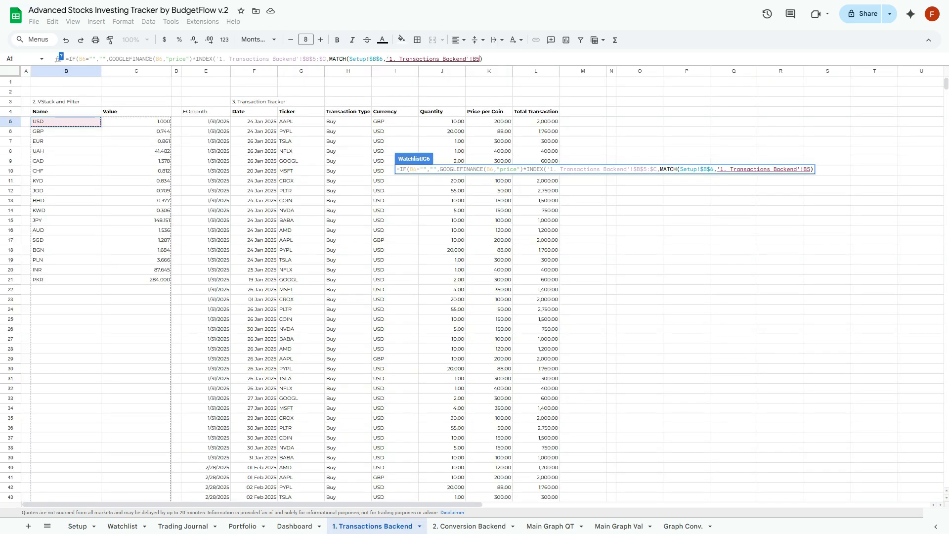
text(:B)
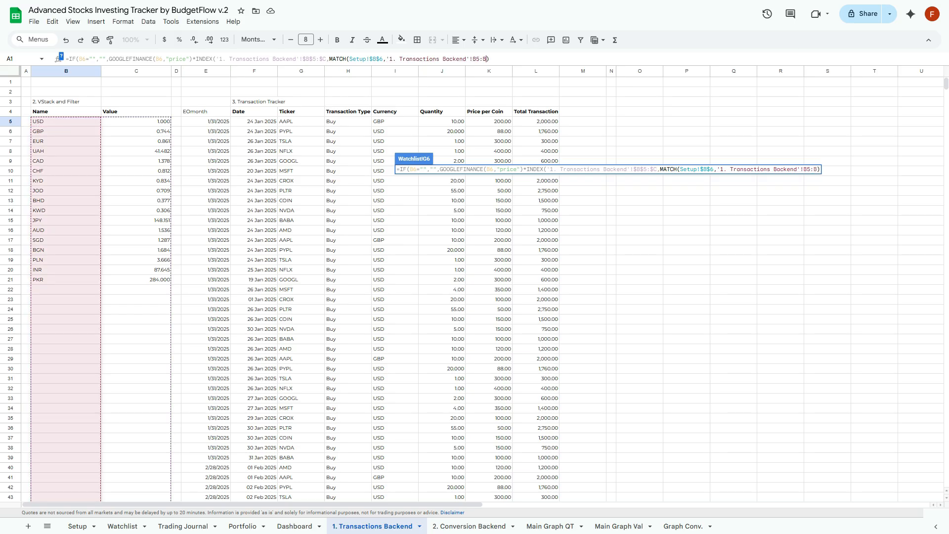
key(F4)
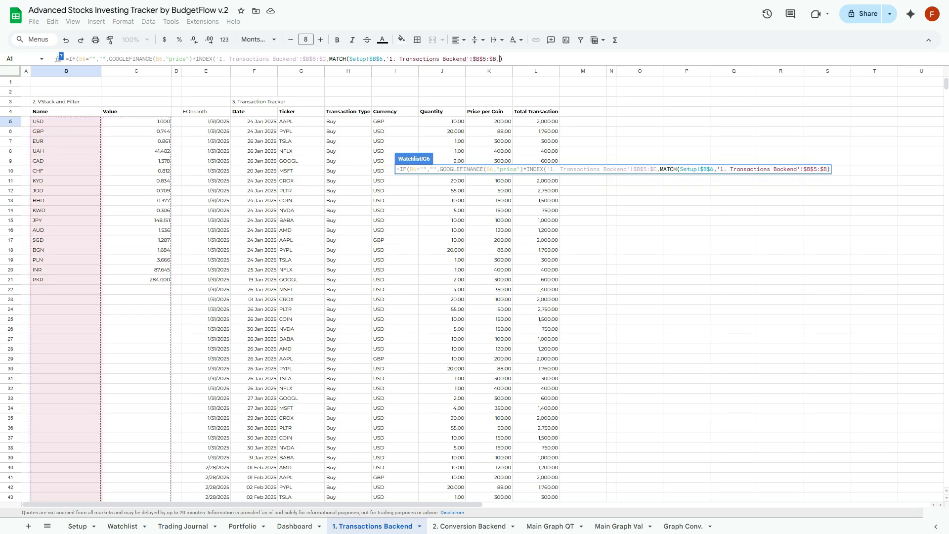
text(,0)
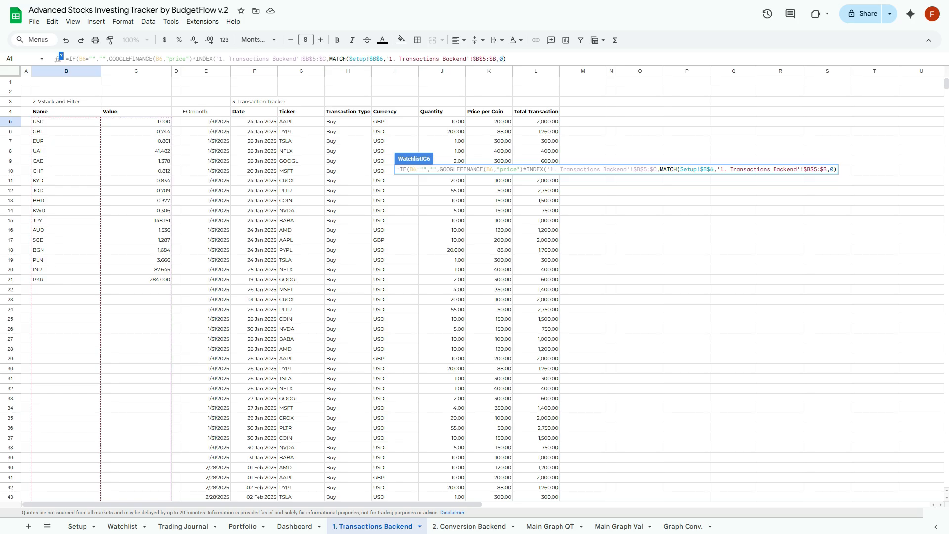
text(),2)
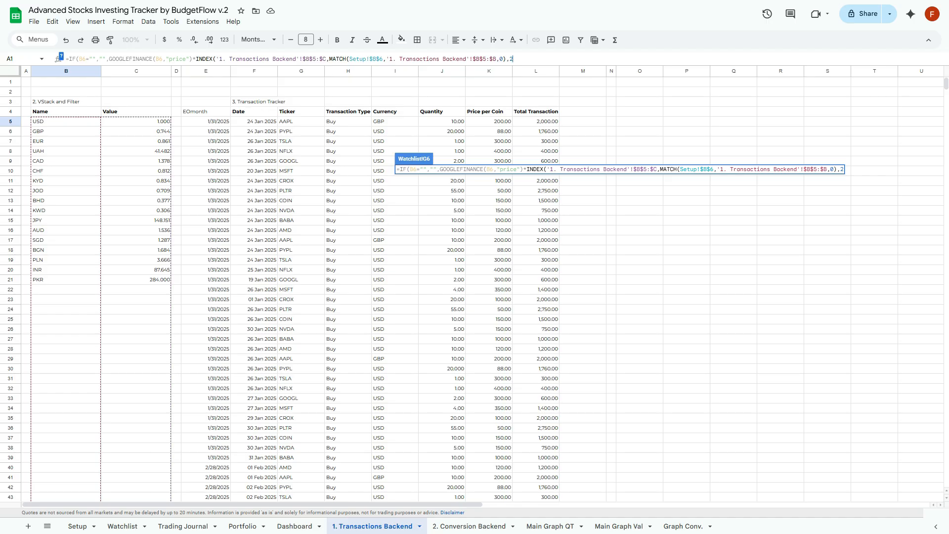
text())
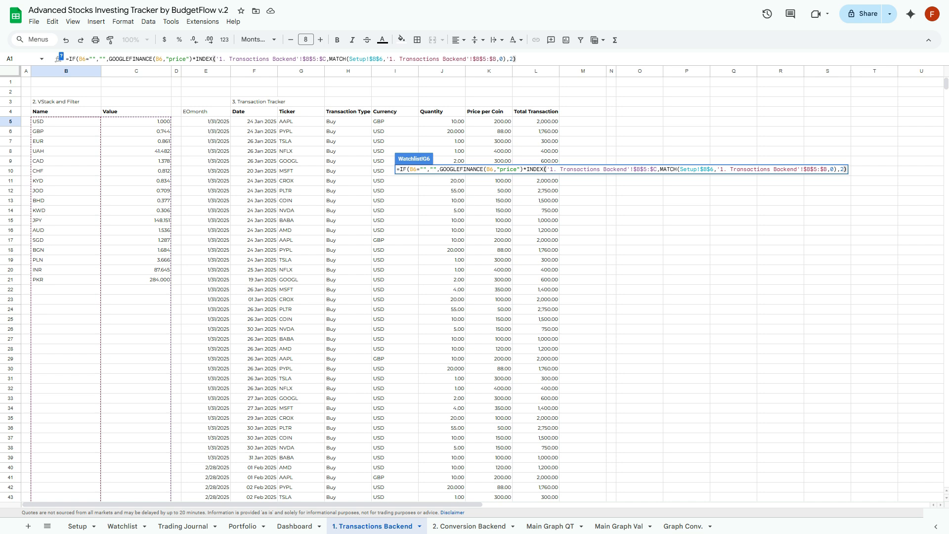
key(Return)
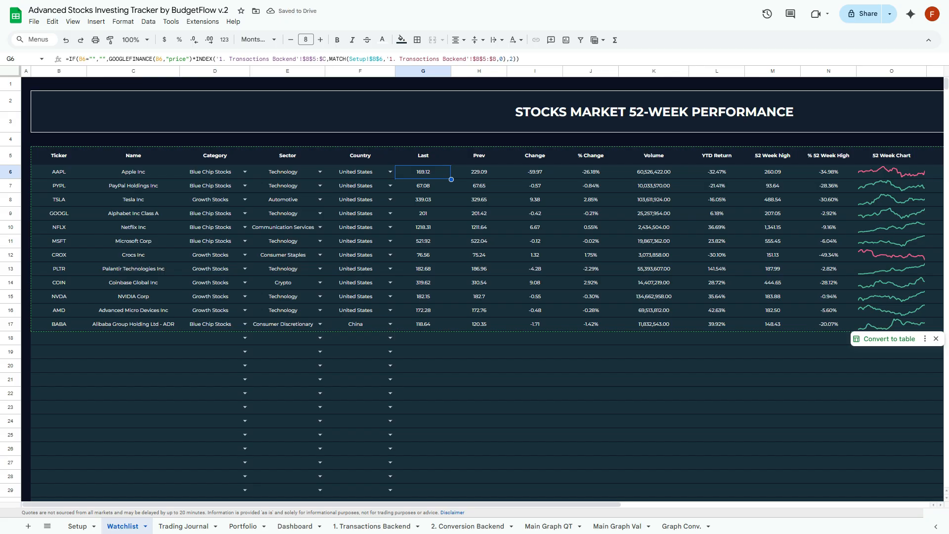
Copy the currency-converted Last price formula from G6 down the whole column to G997.
key(ctrl+c)
key(ctrl+shift+Down)
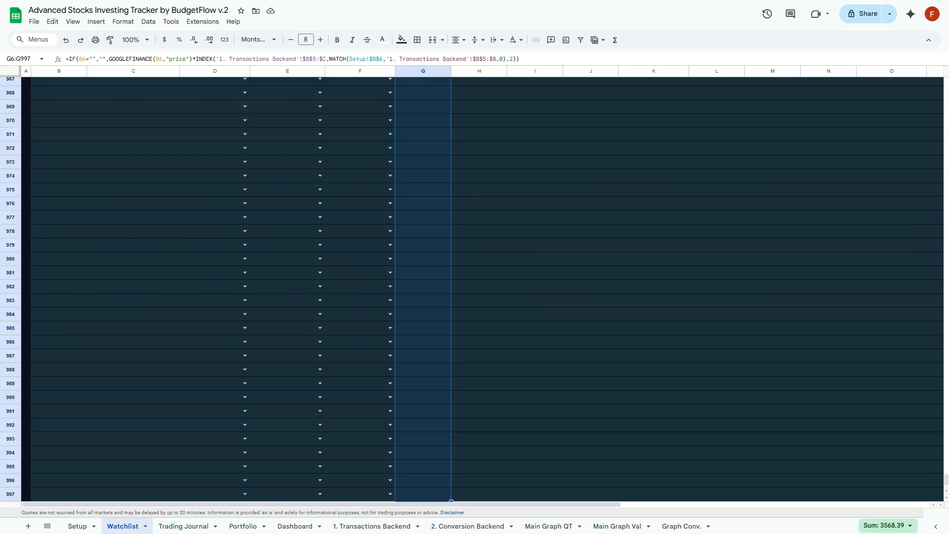
key(ctrl+v)
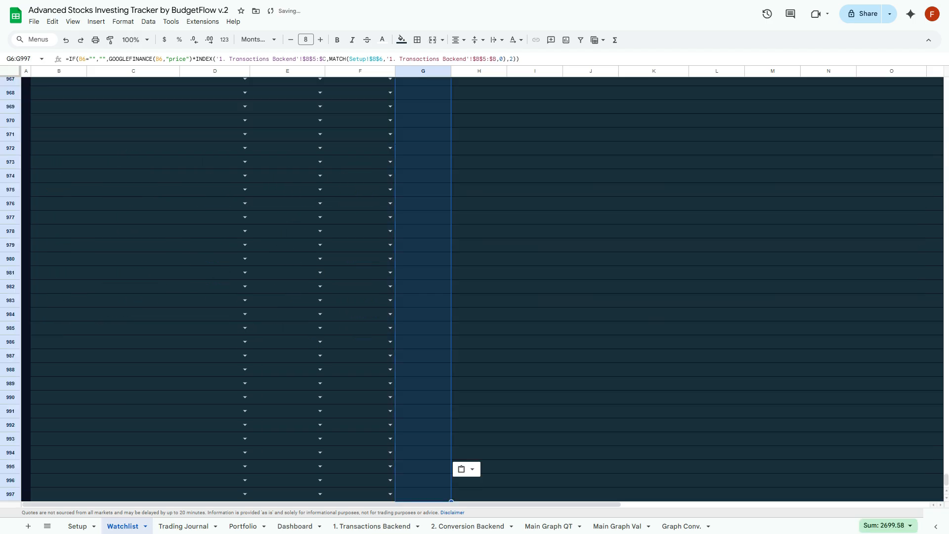
scroll(475, 289, up, 20)
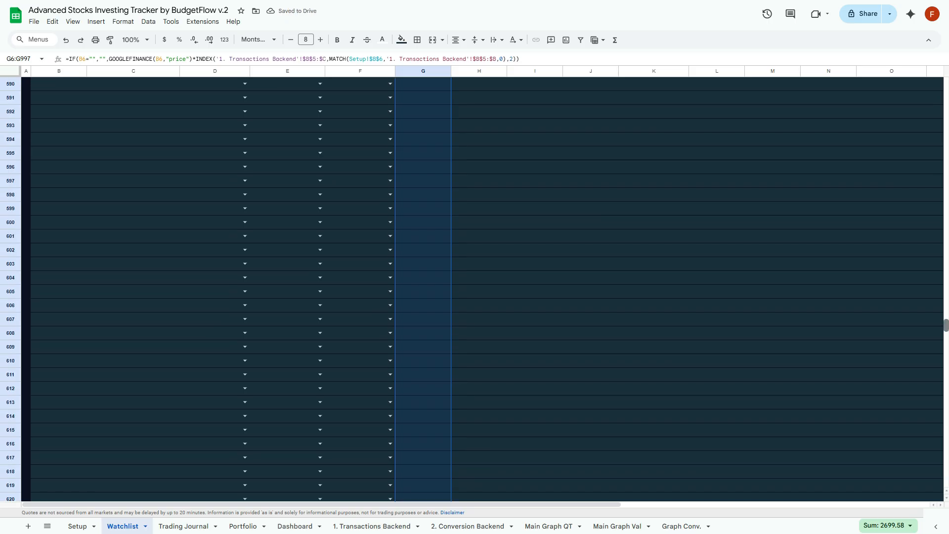
scroll(475, 290, up, 20)
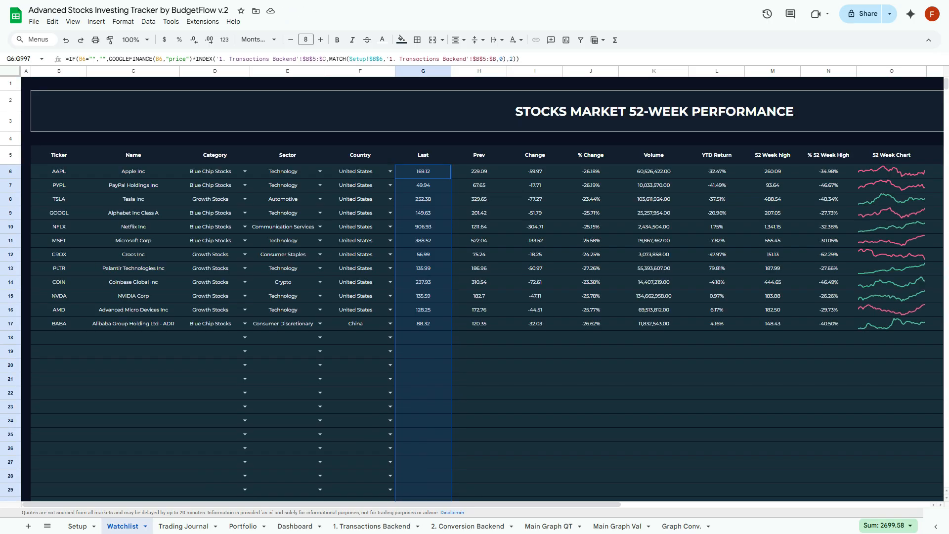
Copy the INDEX/MATCH conversion factor from COIN's Last price formula and multiply AAPL's Prev price formula in H6 by it.
click(447, 285)
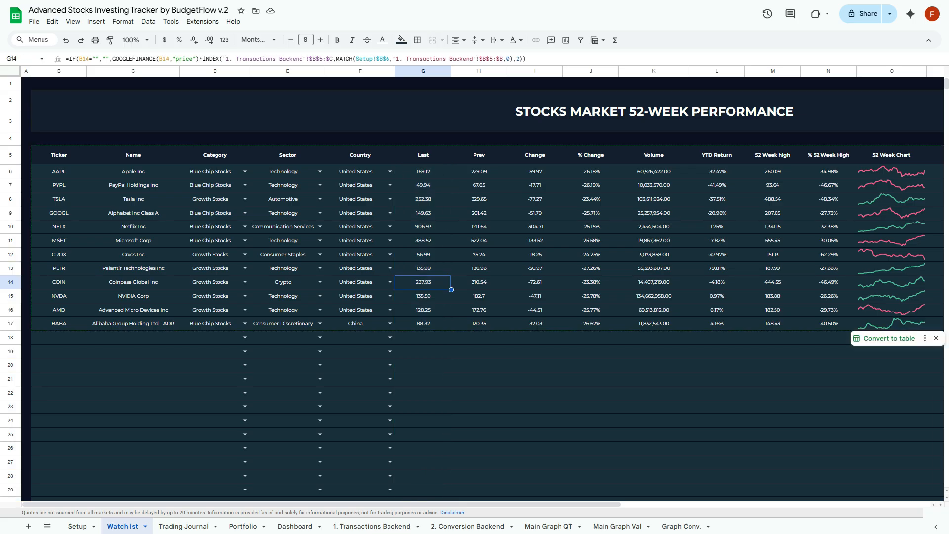
drag(200, 59, 523, 59)
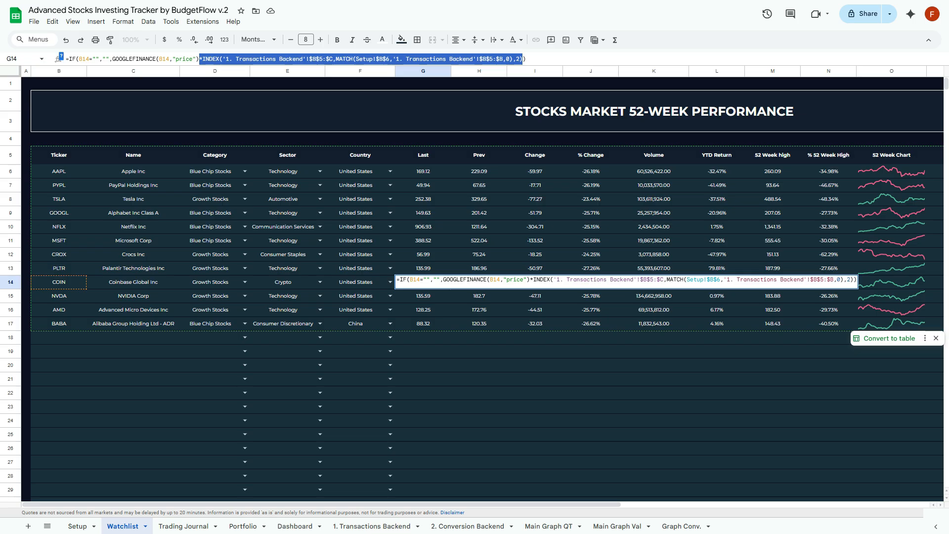
key(Escape)
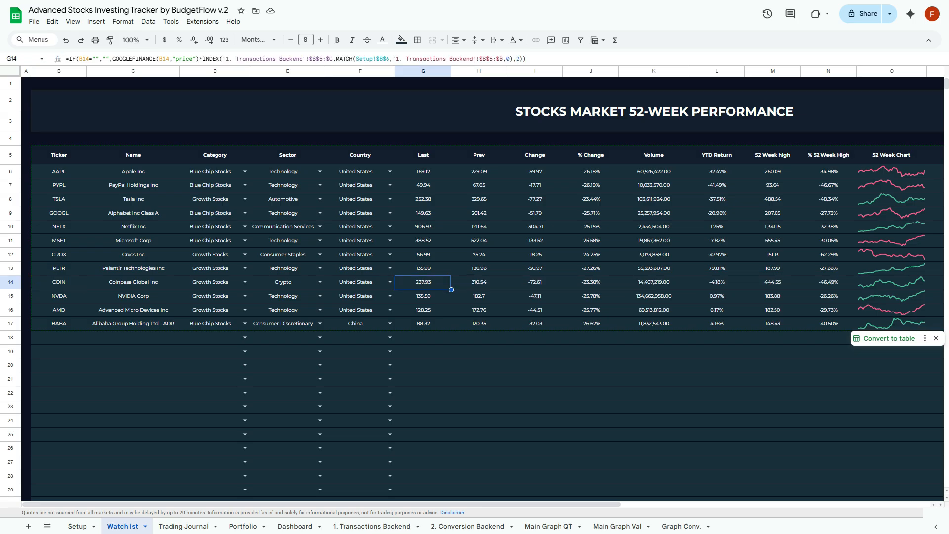
click(479, 171)
click(212, 59)
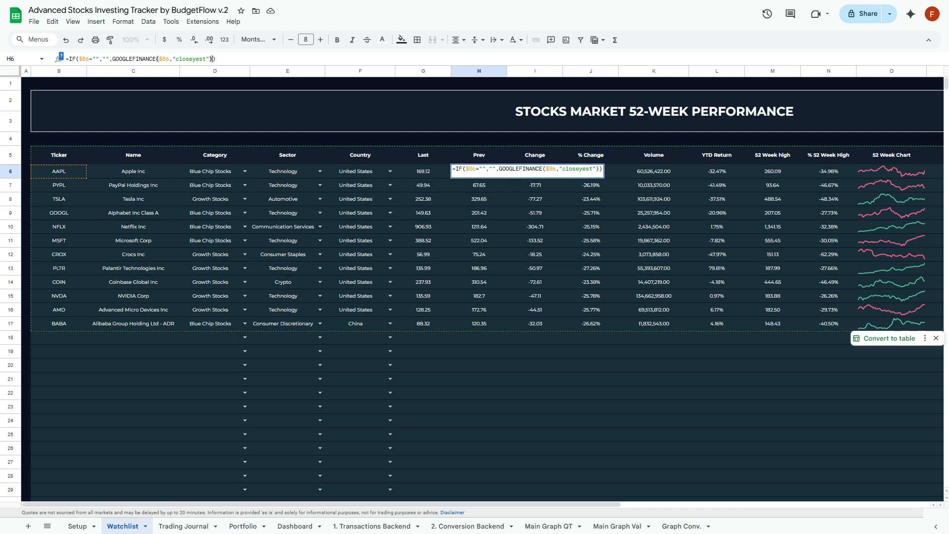
text(*)
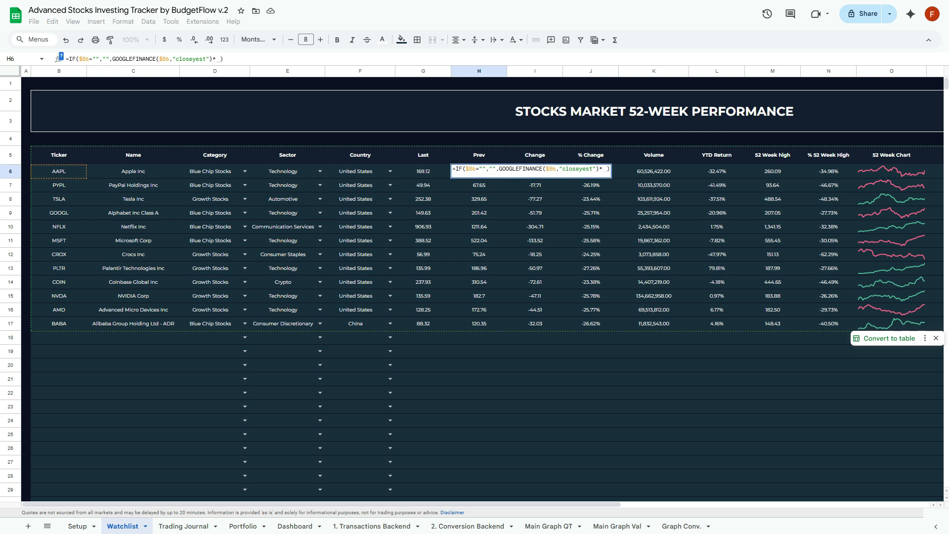
key(ctrl+v)
key(BackSpace)
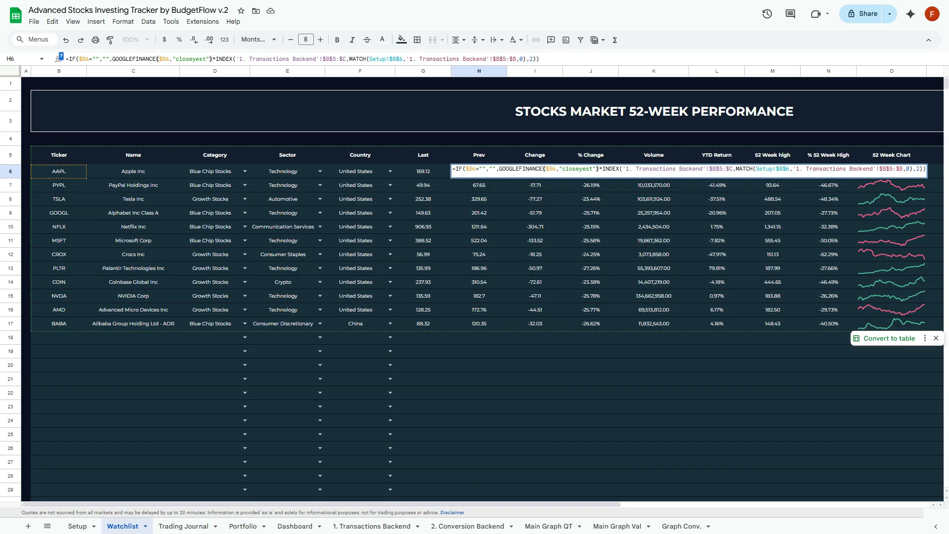
key(Return)
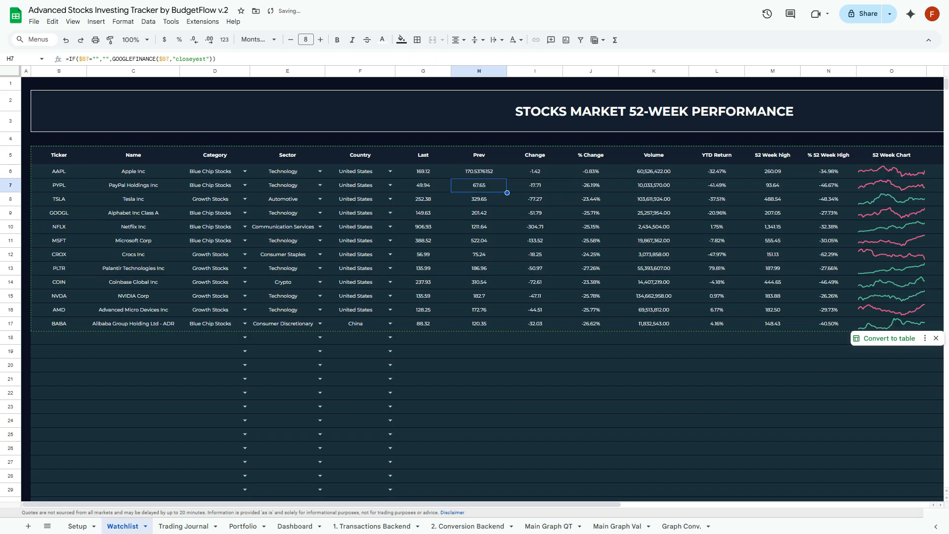
Format AAPL's Prev price in H6 to two decimal places.
click(479, 172)
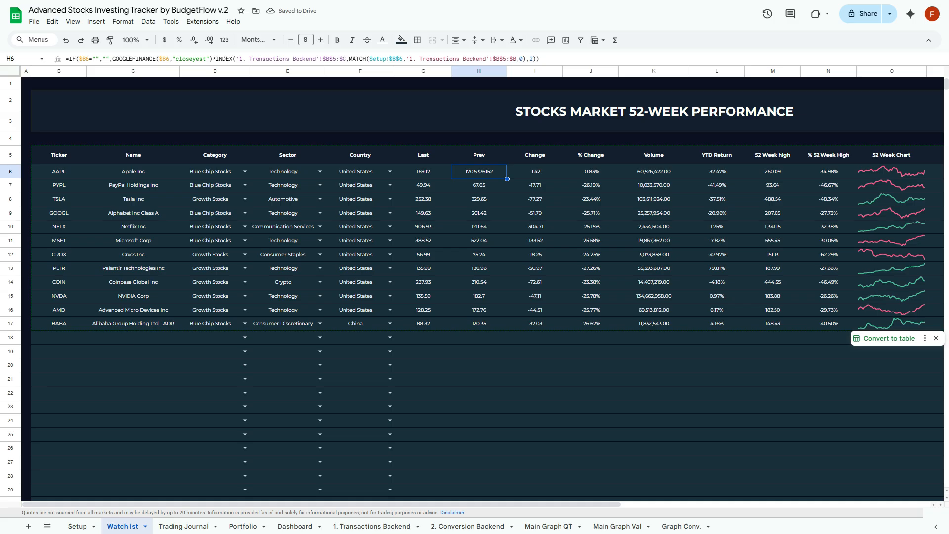
click(209, 39)
click(194, 40)
click(194, 39)
click(195, 40)
click(195, 39)
click(194, 40)
click(194, 39)
Copy the currency-converted Prev price formula from H6 down the column to H497.
key(ctrl+shift+Down)
key(ctrl+v)
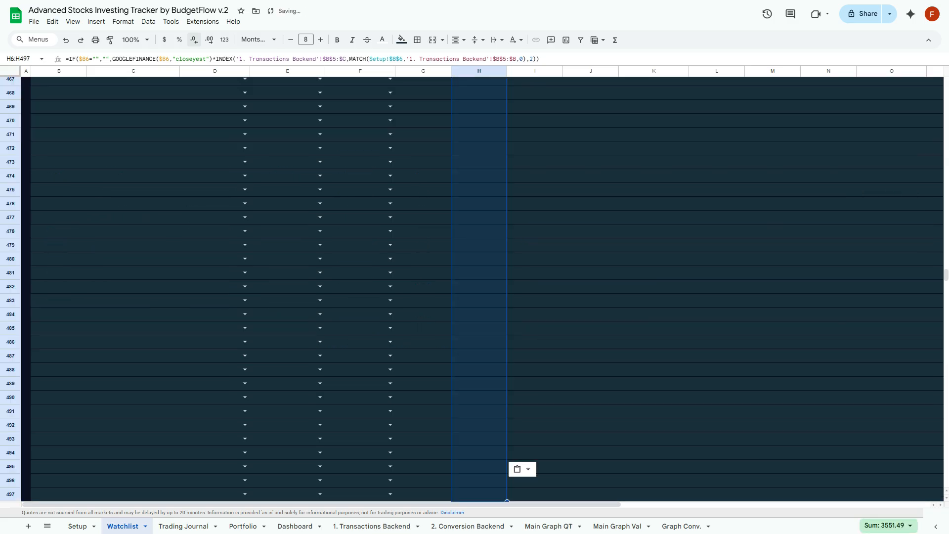
scroll(482, 289, up, 20)
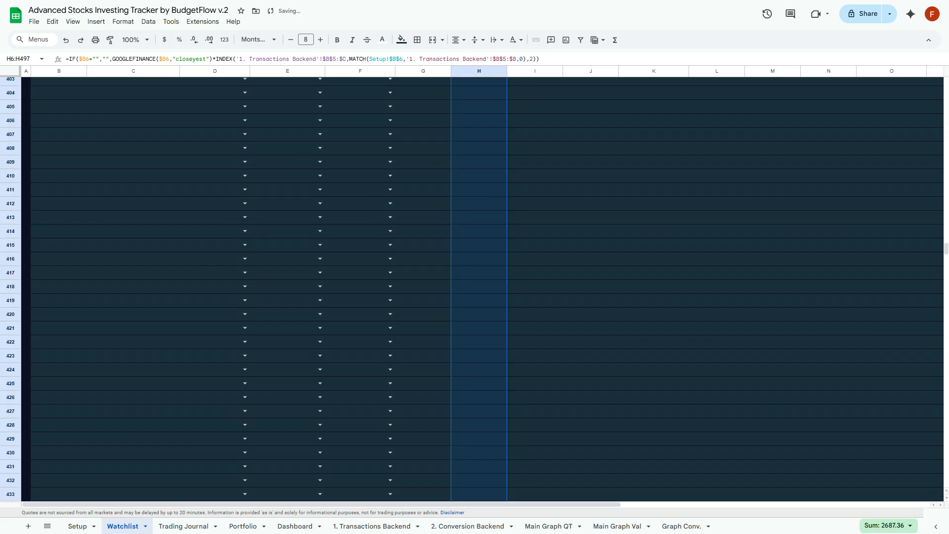
scroll(482, 289, up, 20)
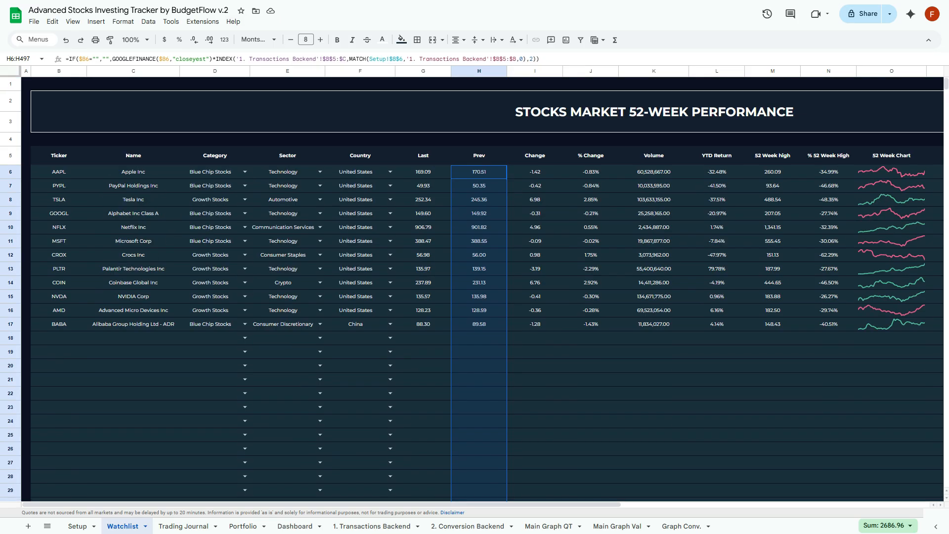
scroll(482, 289, right, 3)
scroll(482, 289, right, 2)
click(491, 172)
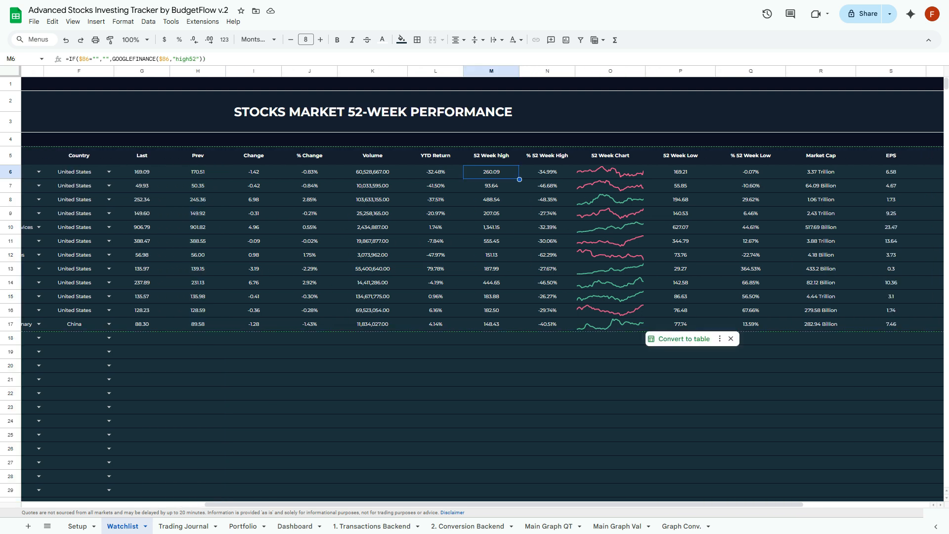
key(Return)
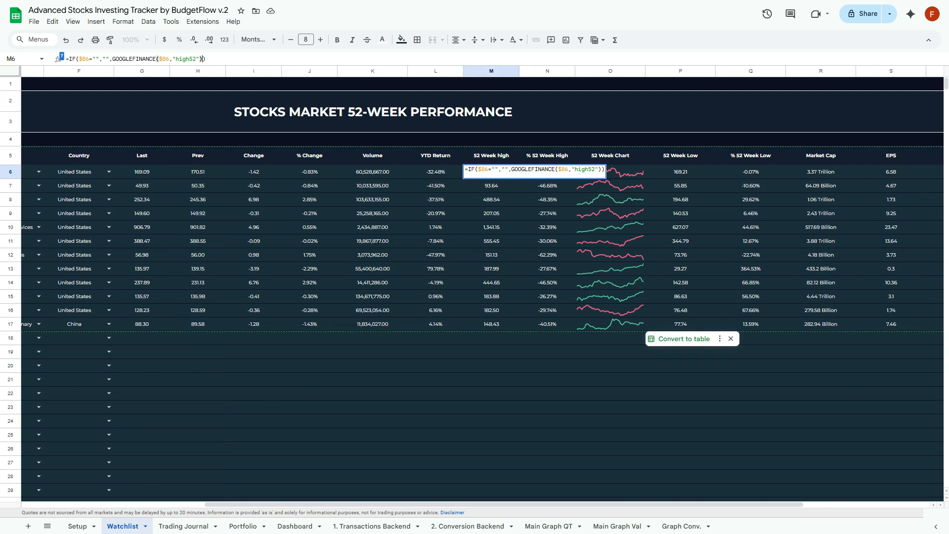
text(170.54)
key(BackSpace)
key(BackSpace)
key(BackSpace)
key(BackSpace)
key(BackSpace)
key(BackSpace)
key(Escape)
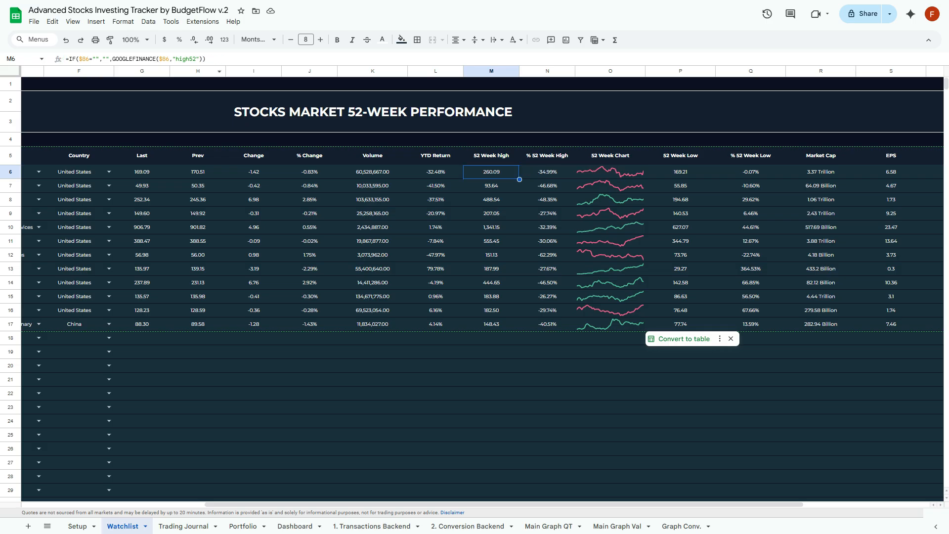
Copy the INDEX/MATCH conversion factor from AAPL's Prev formula in H6 and multiply its 52 Week High formula in M6 by it.
click(198, 172)
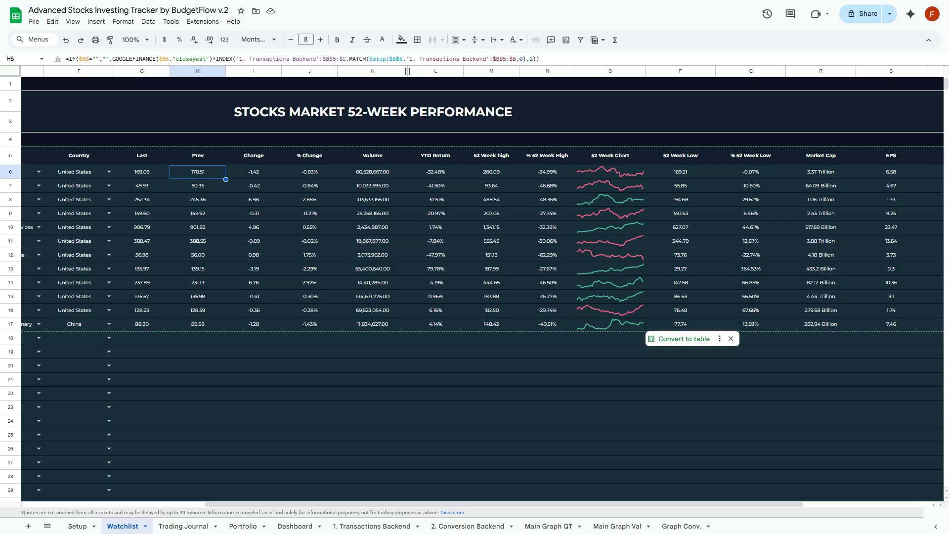
drag(213, 59, 536, 59)
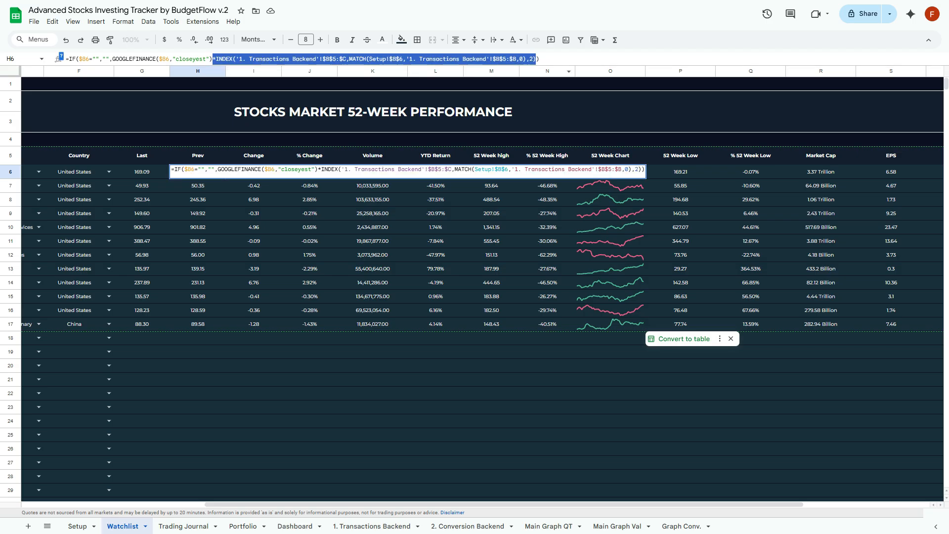
key(Escape)
click(491, 172)
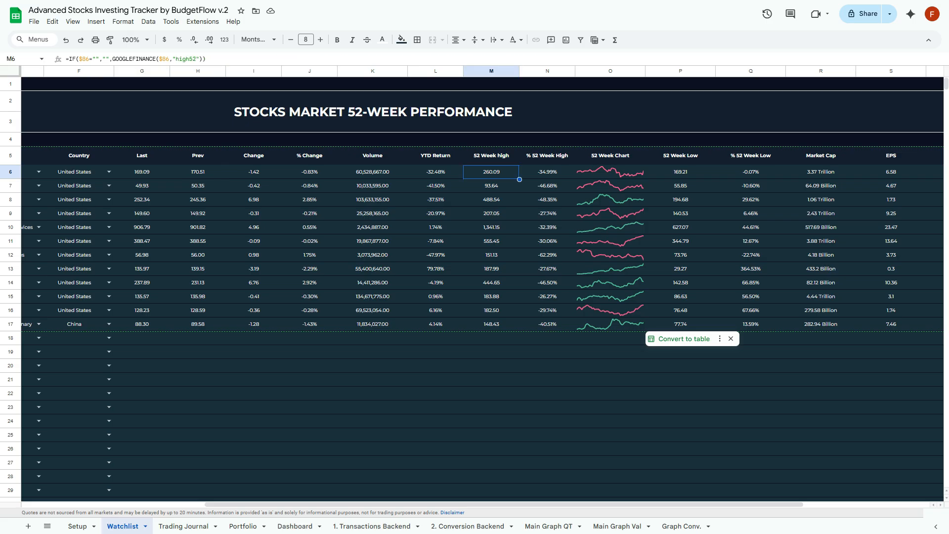
click(203, 59)
key(ctrl+v)
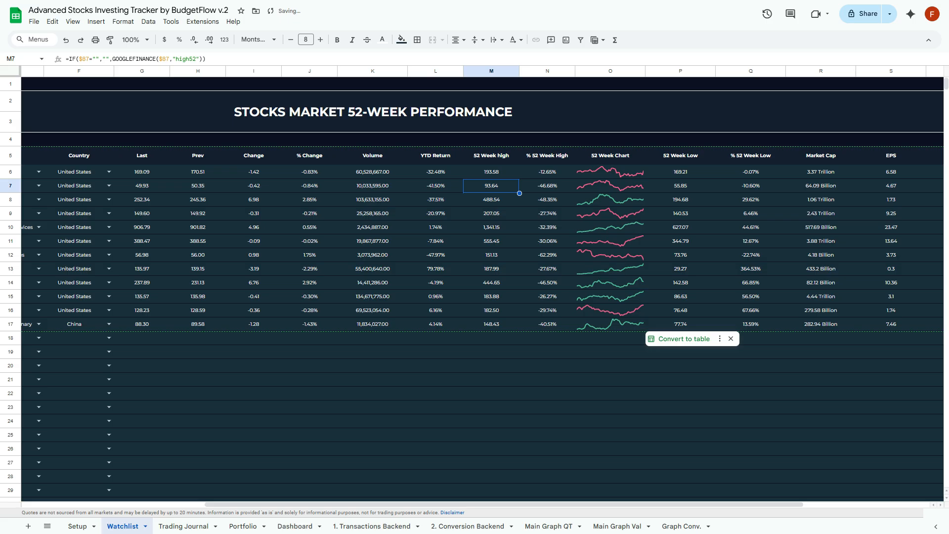
click(491, 172)
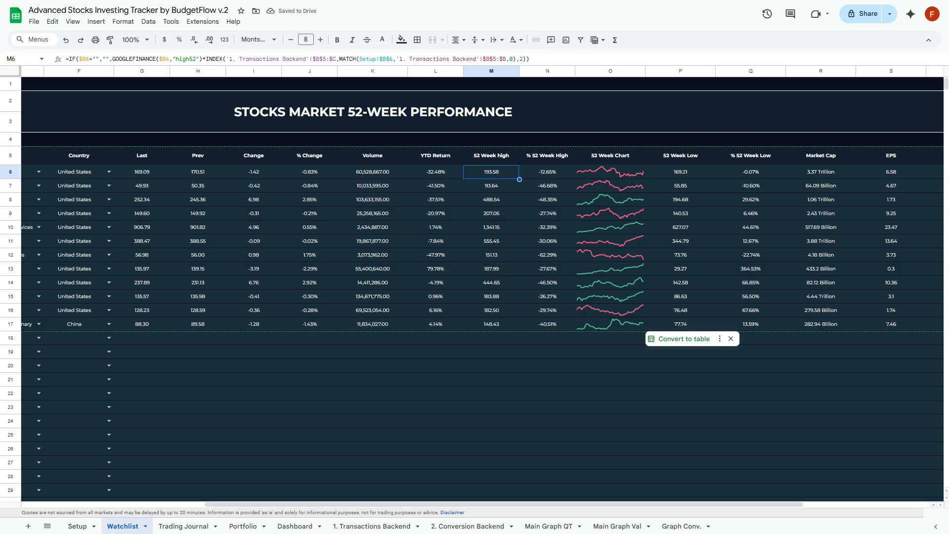
Multiply AAPL's 52 Week Low formula in P6 by the same INDEX/MATCH conversion factor.
key(Right)
key(Right)
key(Right)
key(Right)
key(Left)
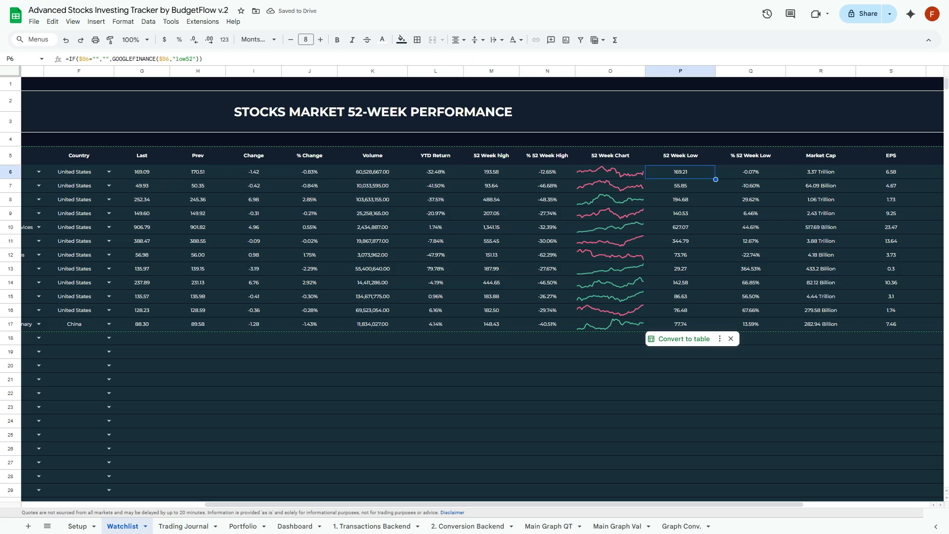
key(Return)
key(Left)
key(ctrl+v)
key(Return)
Copy the currency-converted 52 Week High formula from M6 down the column to M497.
key(Up)
key(Left)
key(Left)
key(Left)
key(ctrl+c)
key(ctrl+shift+Down)
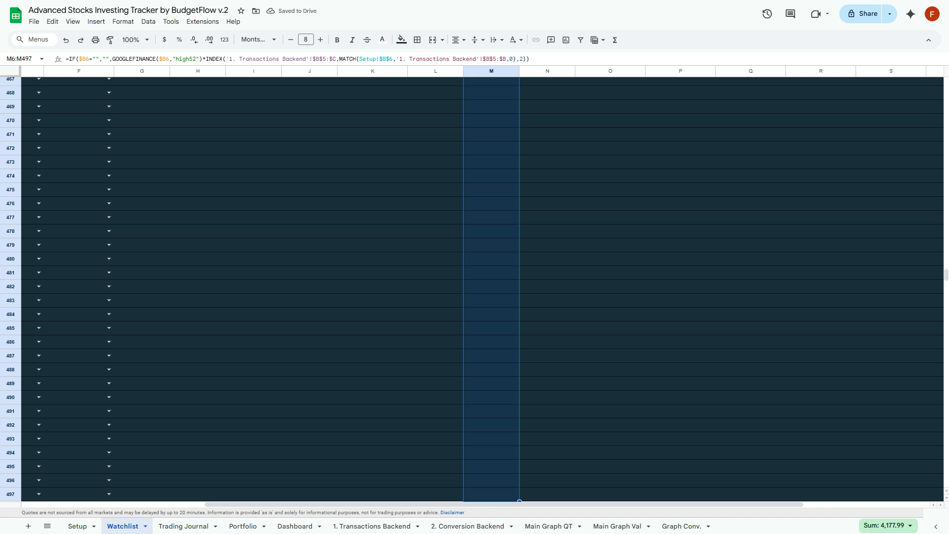
key(ctrl+v)
scroll(474, 289, up, 20)
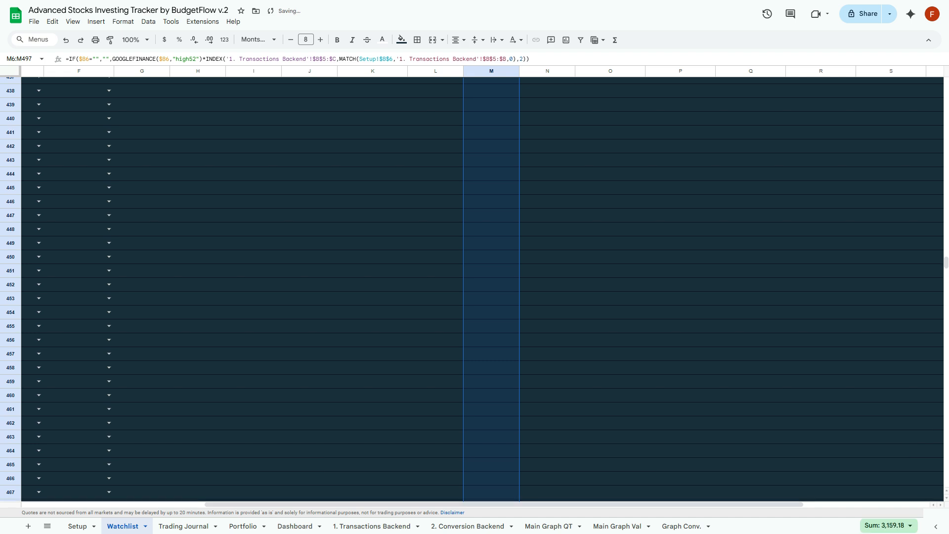
scroll(475, 289, up, 20)
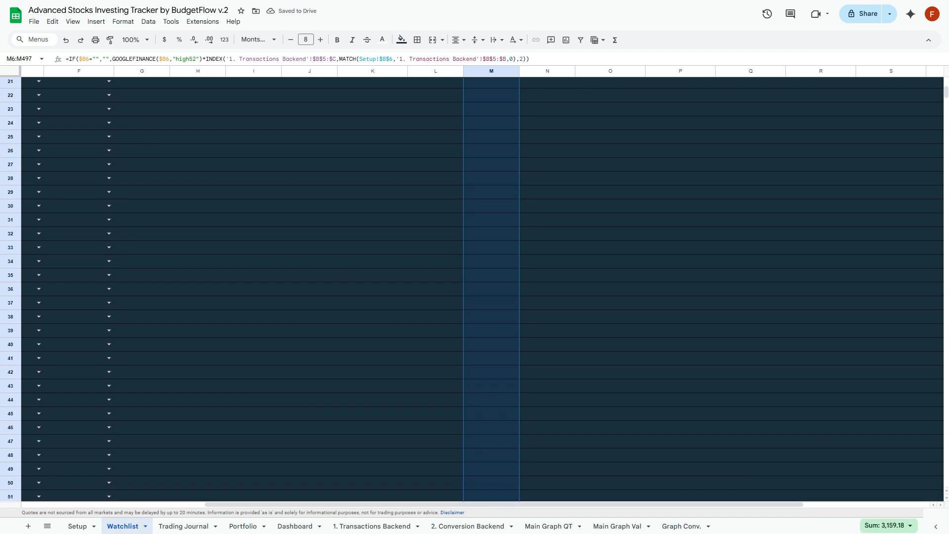
Copy the currency-converted 52 Week Low formula from P6 down the column to P497.
click(680, 172)
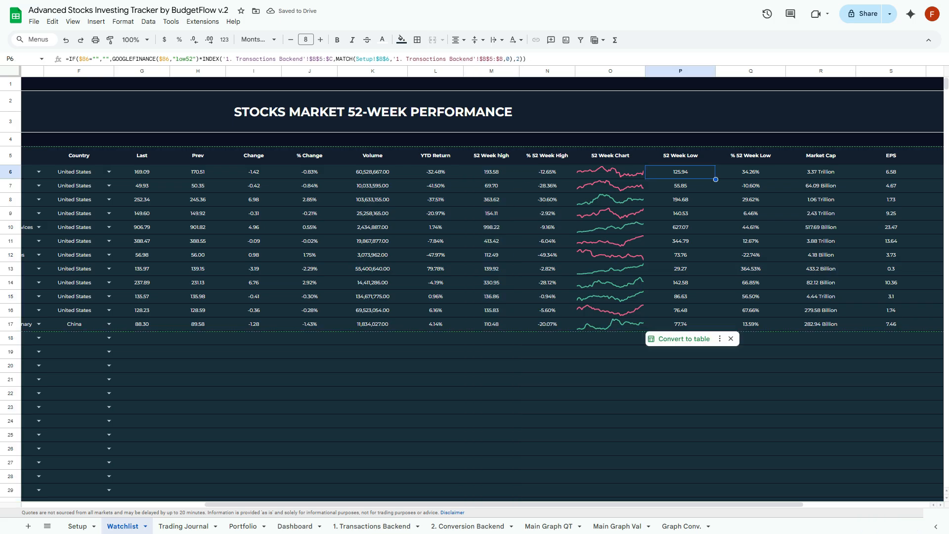
key(ctrl+c)
key(ctrl+shift+Down)
key(ctrl+v)
scroll(475, 288, up, 20)
scroll(474, 289, up, 20)
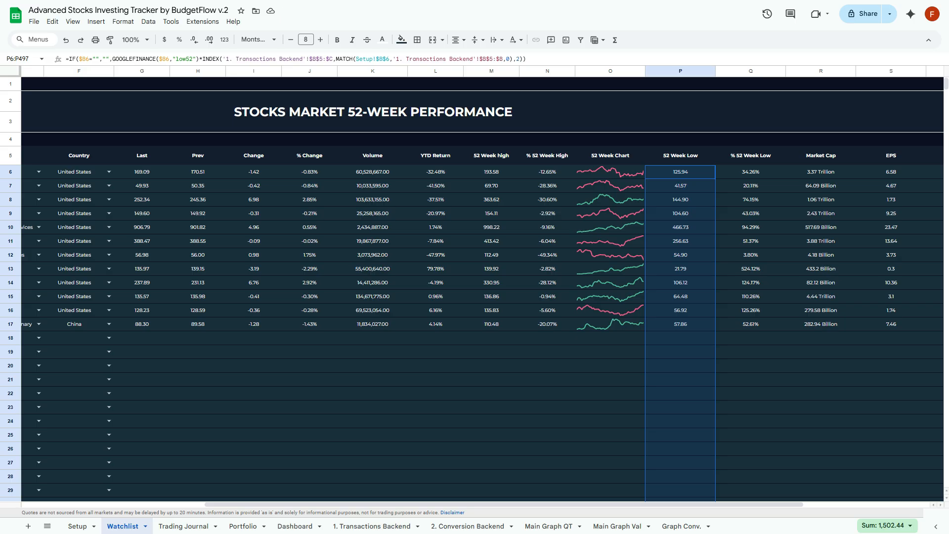
click(680, 255)
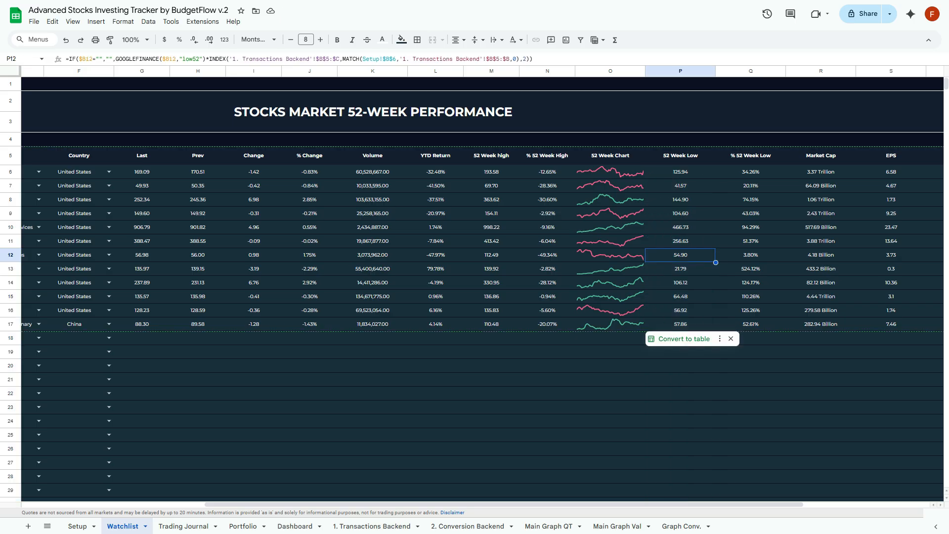
Enlarge the formula bar to show AAPL's whole Market Cap formula in R6.
click(820, 172)
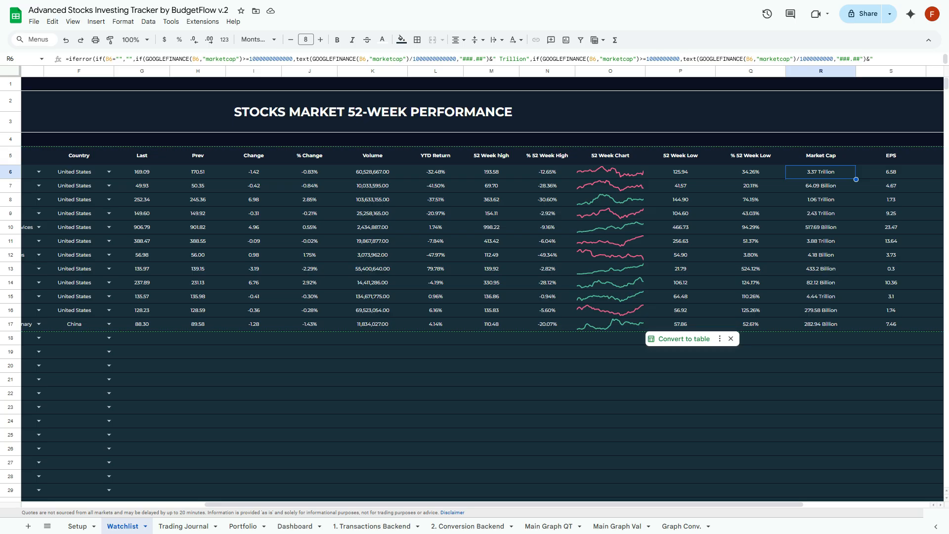
scroll(475, 287, right, 3)
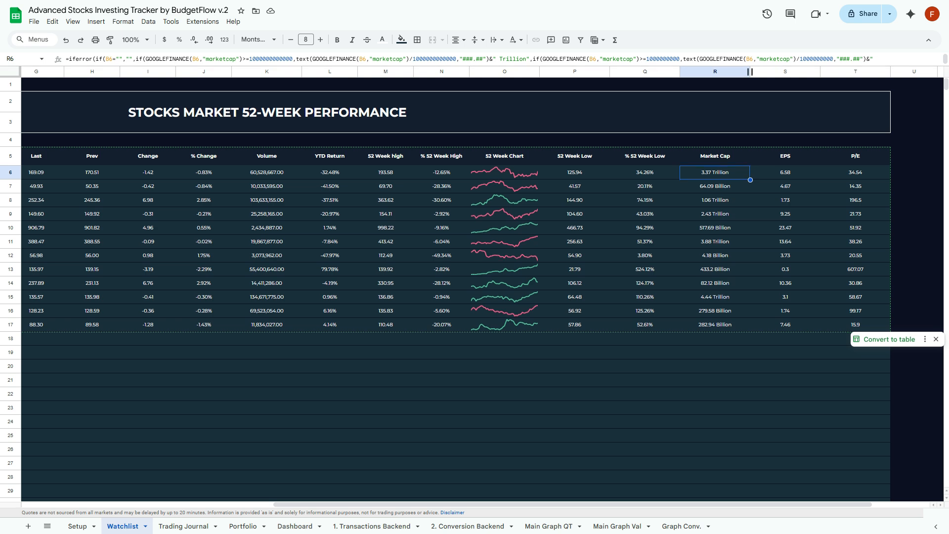
drag(749, 66, 748, 116)
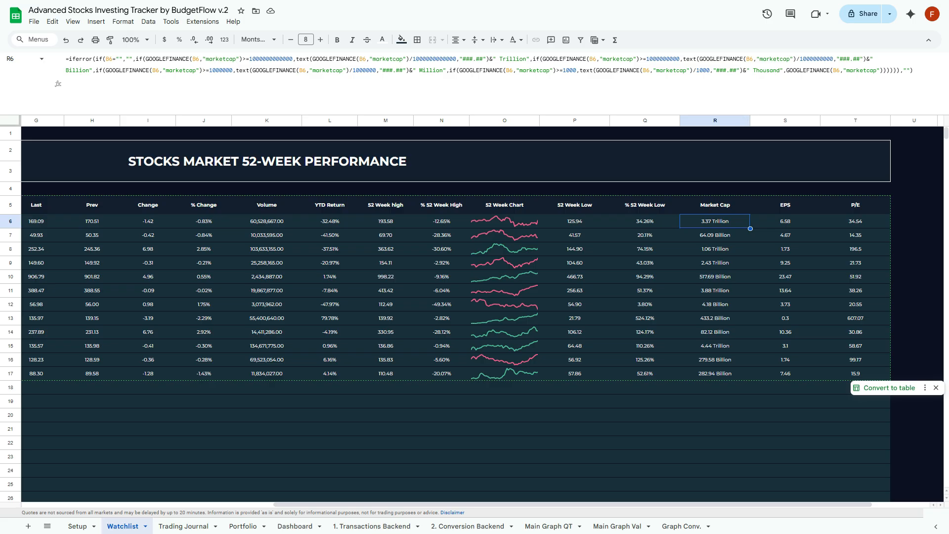
click(913, 70)
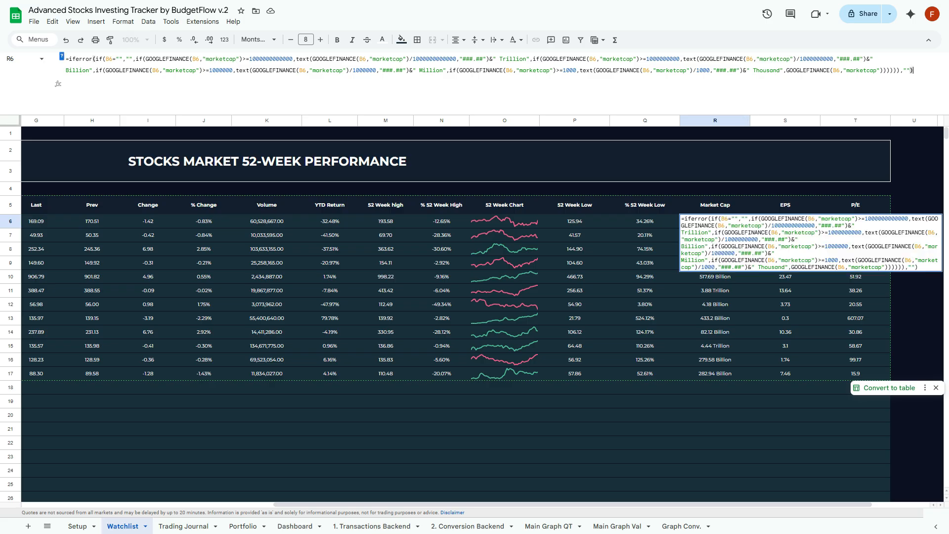
key(ctrl+v)
key(Escape)
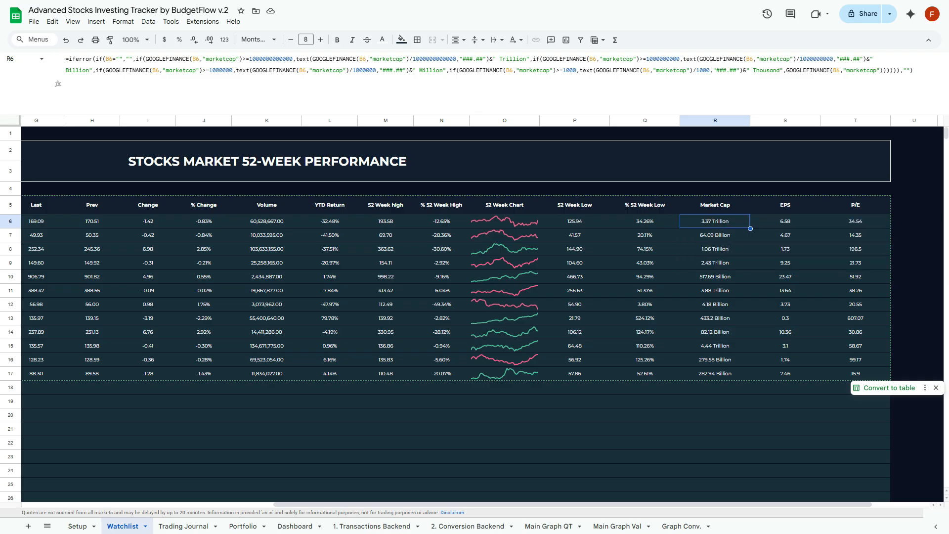
Try multiplying AAPL's Market Cap formula in R6 by the INDEX/MATCH conversion factor copied from P6, and undo the change.
click(574, 221)
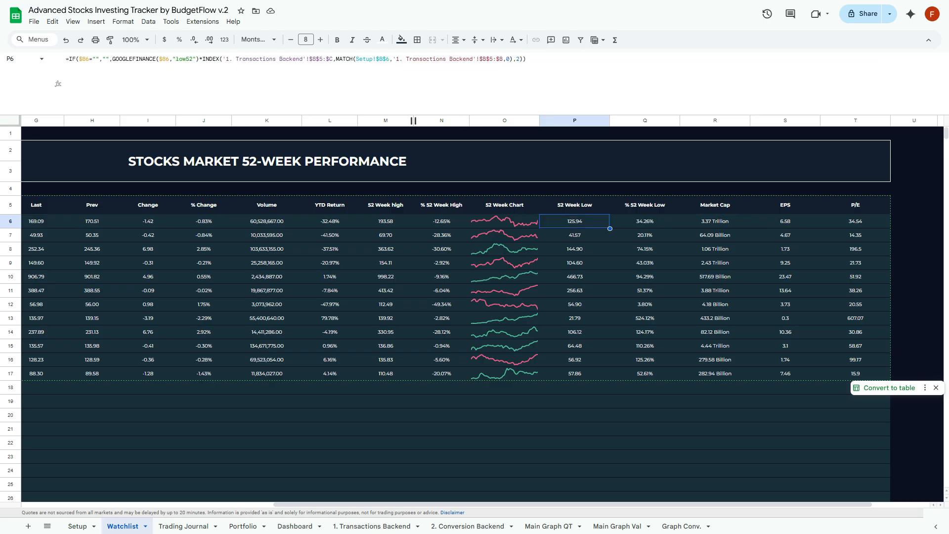
drag(523, 59, 199, 59)
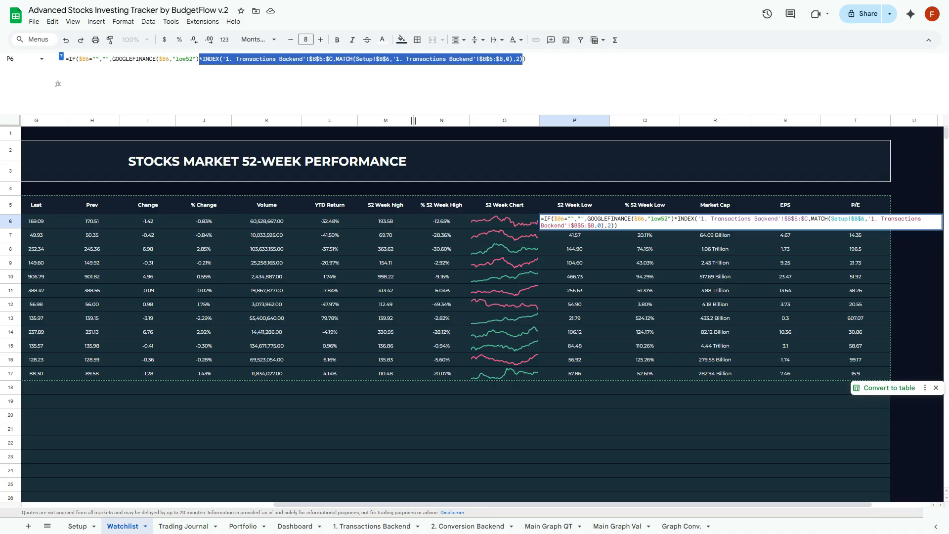
key(Escape)
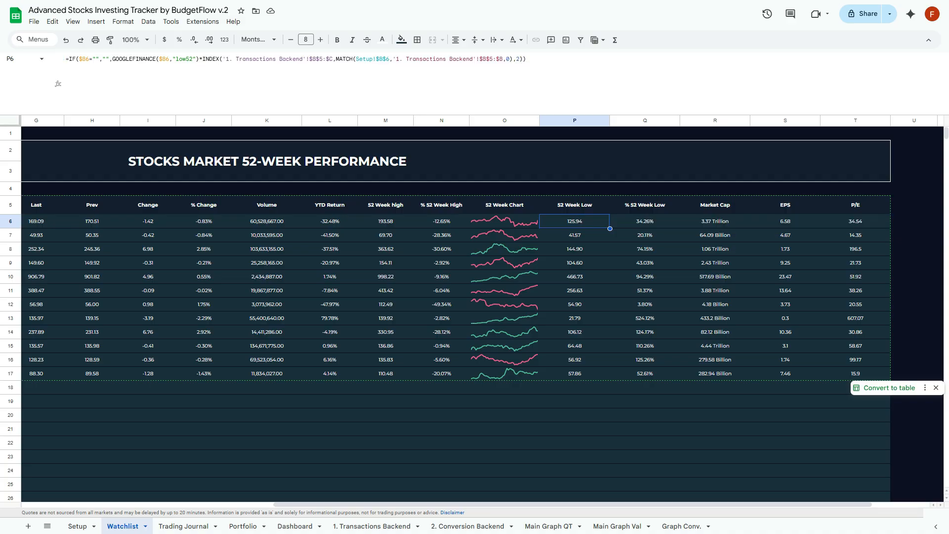
click(714, 222)
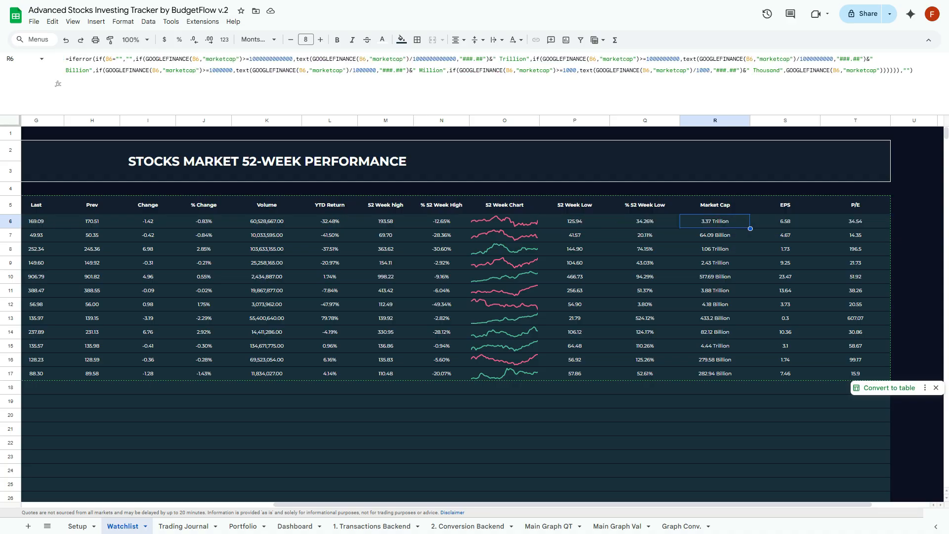
click(913, 70)
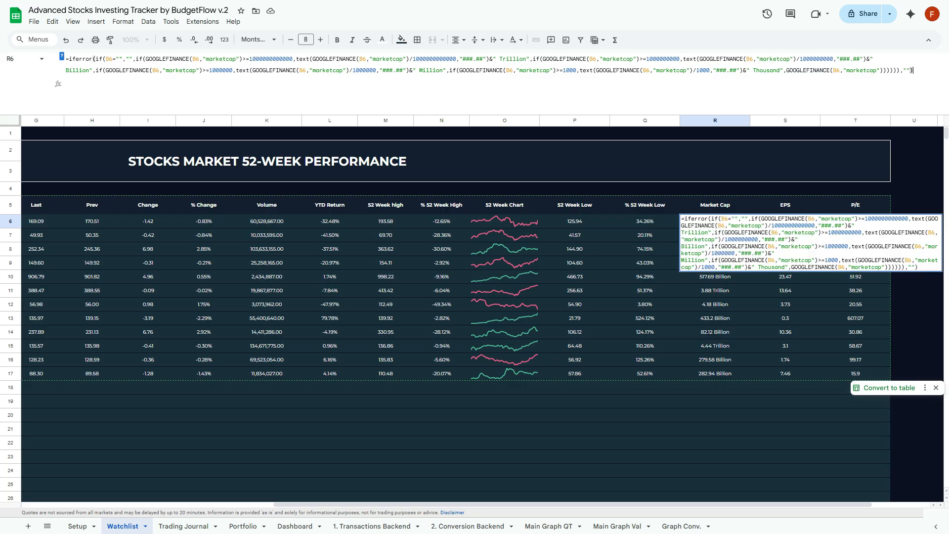
key(ctrl+v)
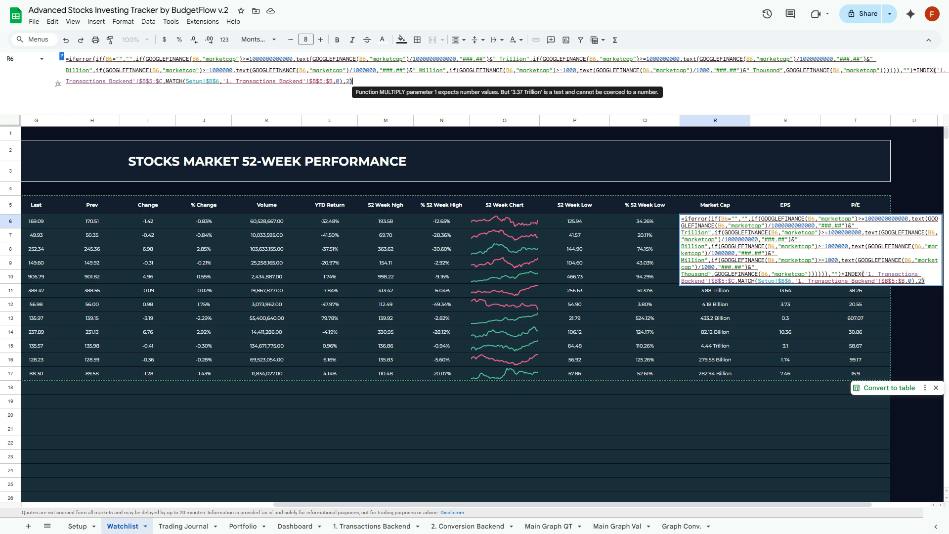
key(Return)
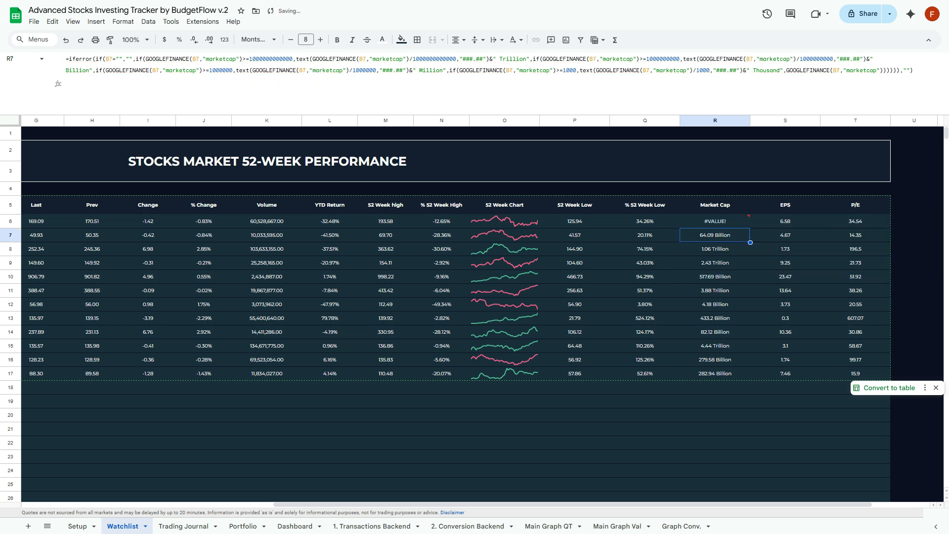
mouse_move(715, 221)
key(ctrl+z)
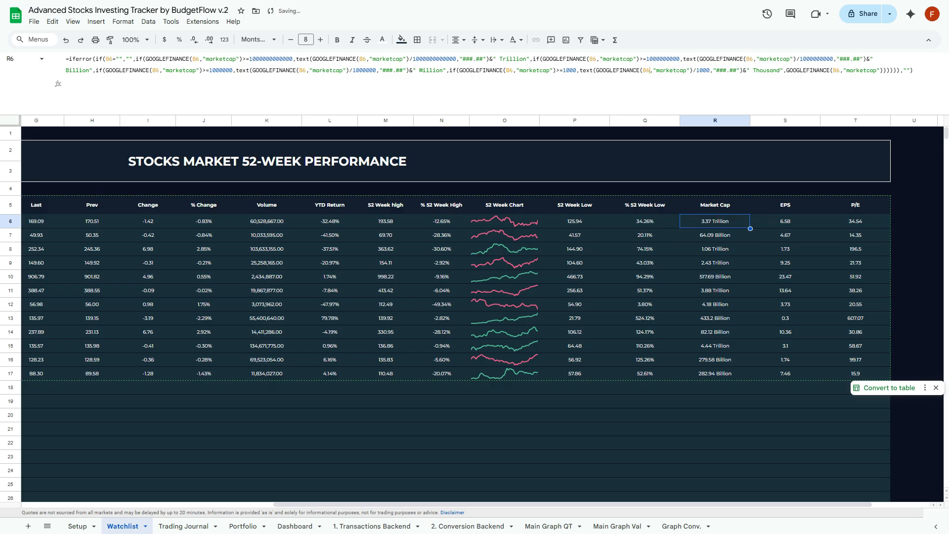
click(649, 70)
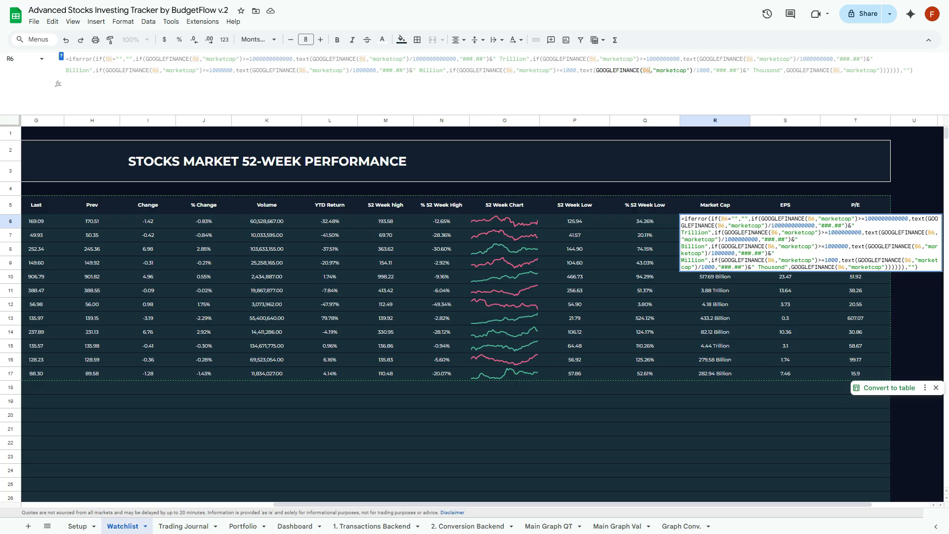
click(644, 332)
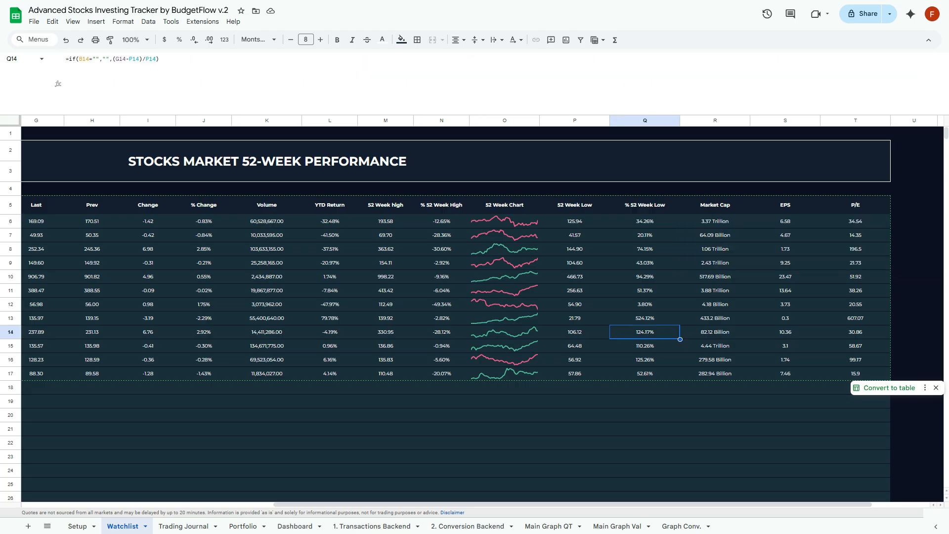
Set the model currency on the Setup sheet to USD.
scroll(475, 317, left, 2)
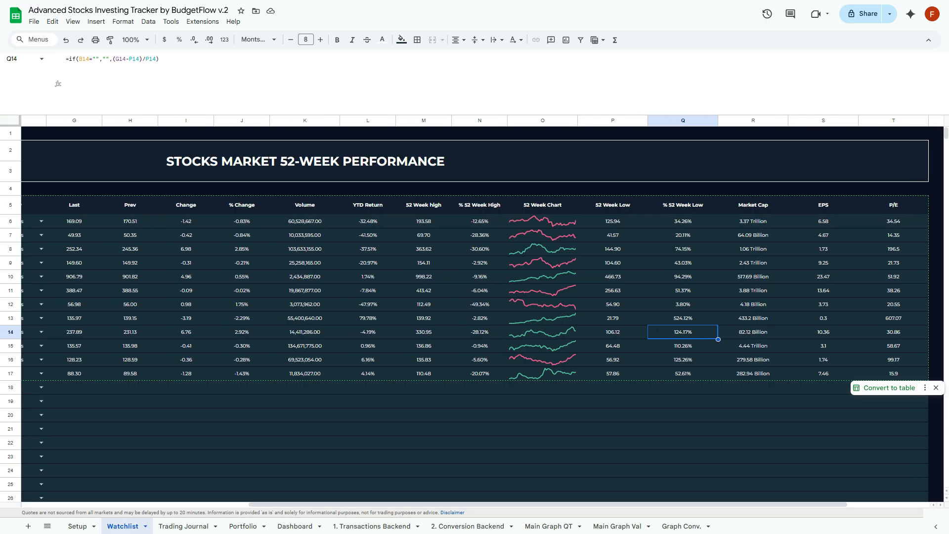
scroll(474, 317, left, 1)
scroll(475, 316, left, 6)
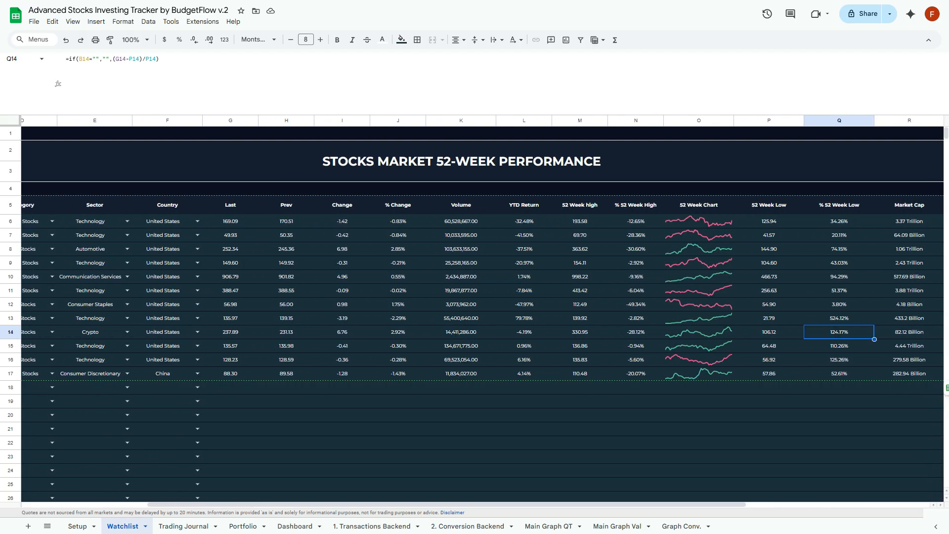
scroll(474, 316, left, 2)
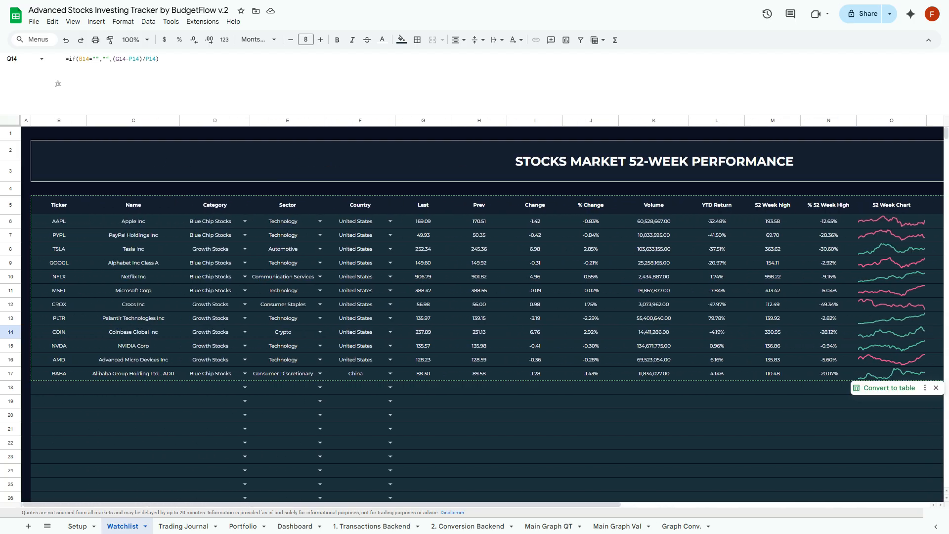
click(77, 526)
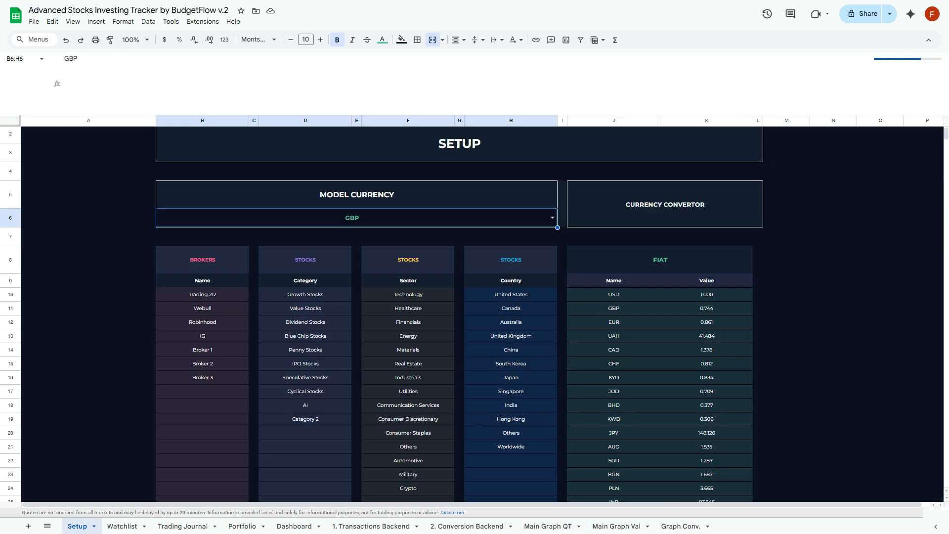
click(552, 218)
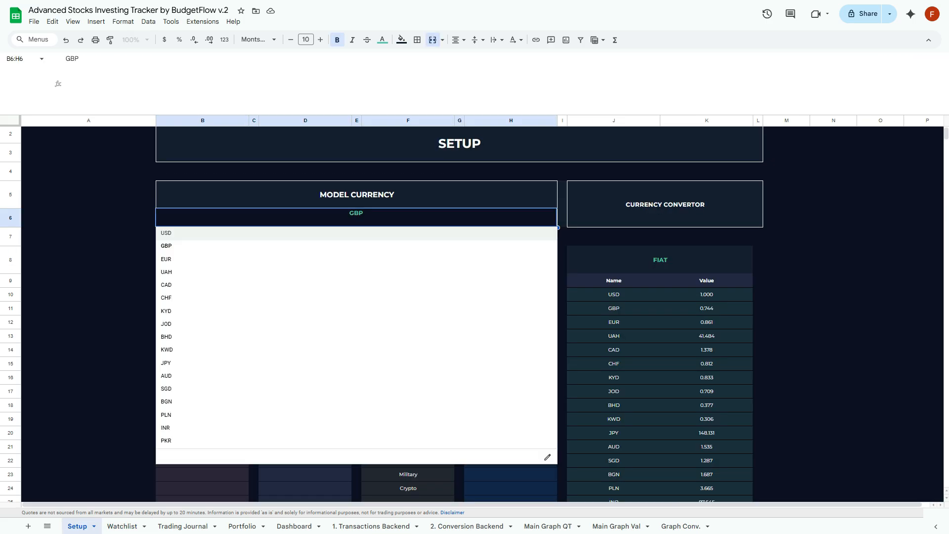
click(524, 233)
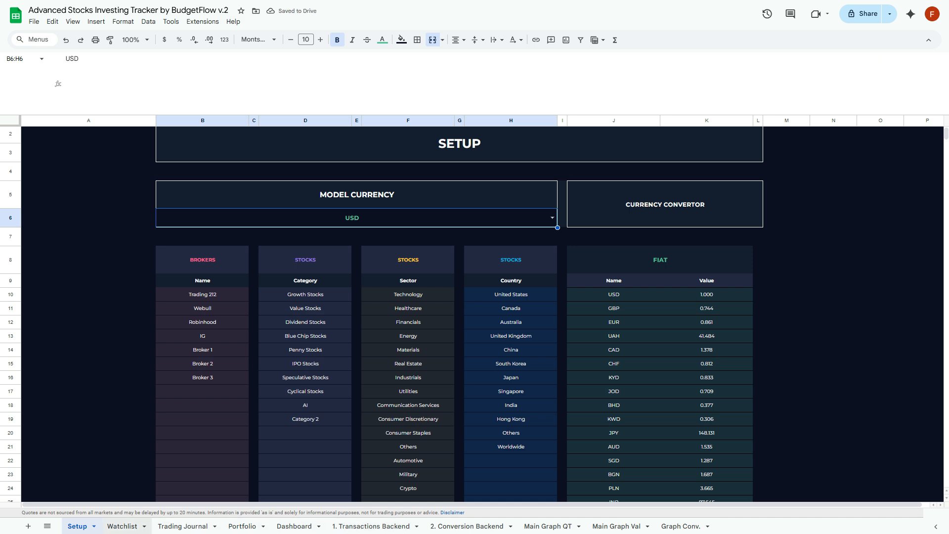
Check the Last prices and formulas of AAPL and PYPL on the Watchlist sheet under the new model currency.
click(122, 526)
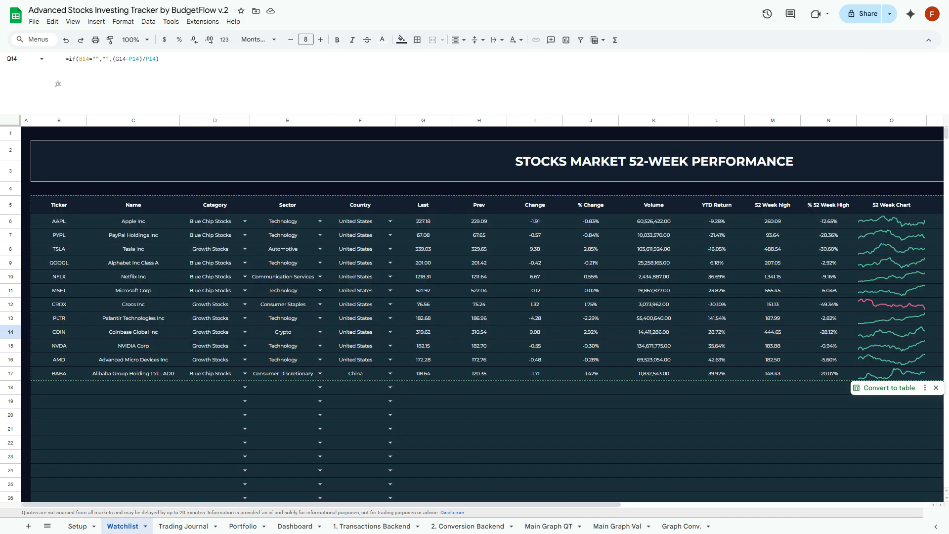
click(423, 222)
click(423, 235)
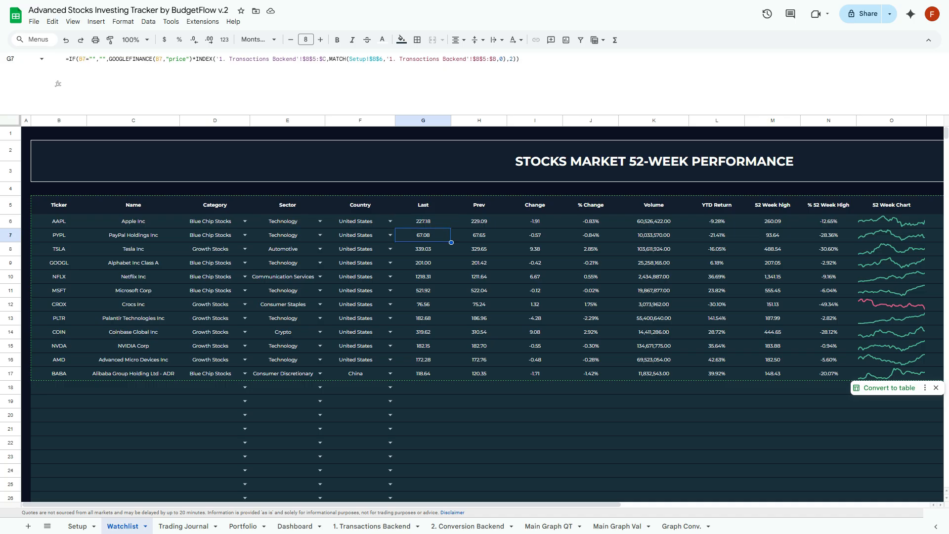
Review AAPL's row 6 formulas for Last, Prev, 52 Week High and 52 Week Low on the Watchlist sheet.
key(Right)
key(Right)
key(Up)
key(Left)
key(Left)
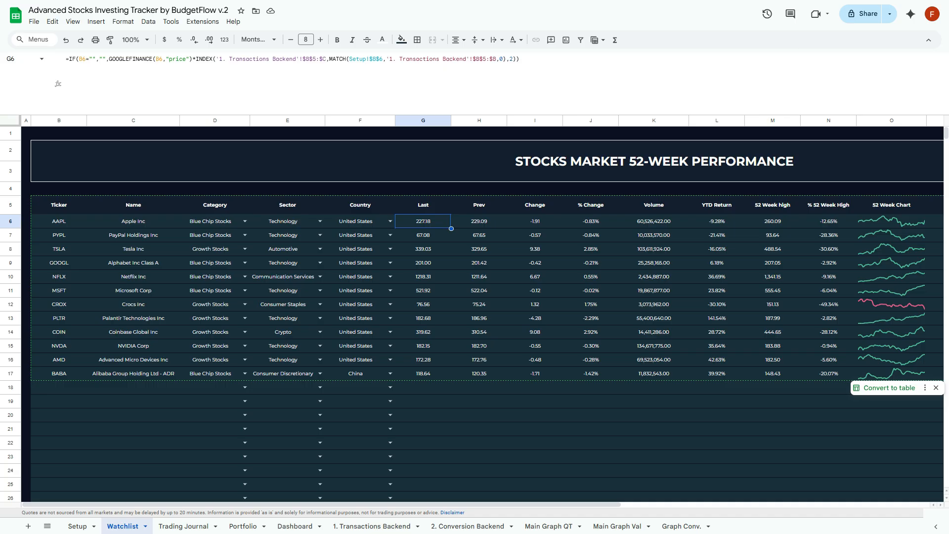
key(Right)
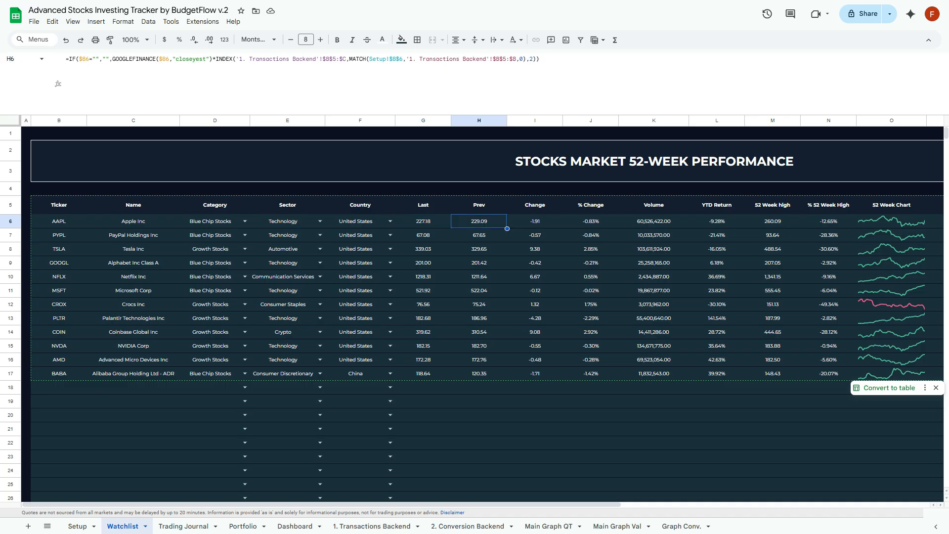
scroll(474, 316, right, 2)
scroll(474, 316, right, 2)
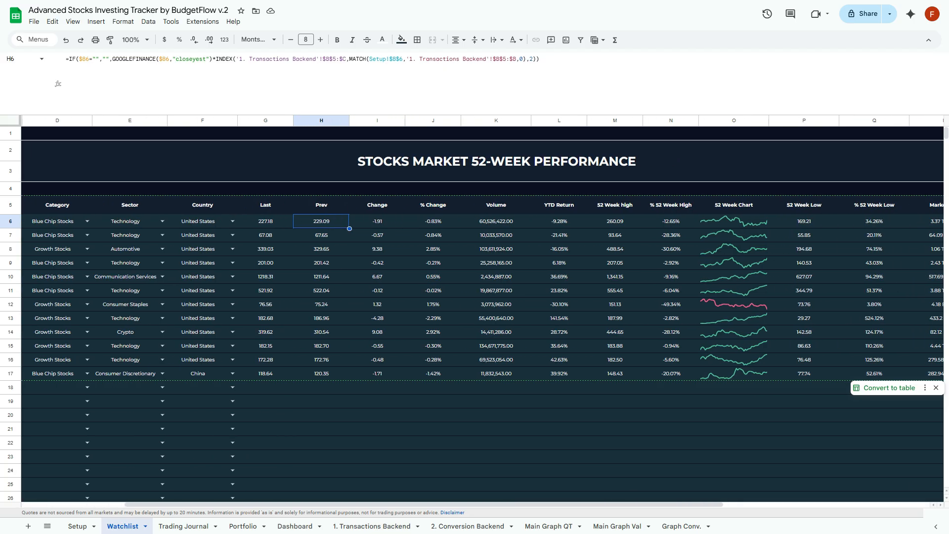
click(544, 221)
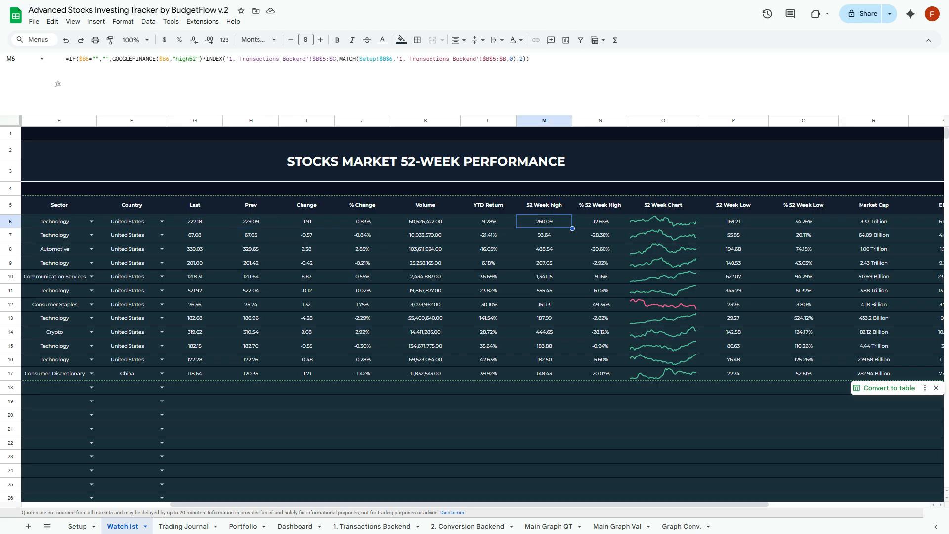
click(733, 221)
scroll(733, 222, right, 2)
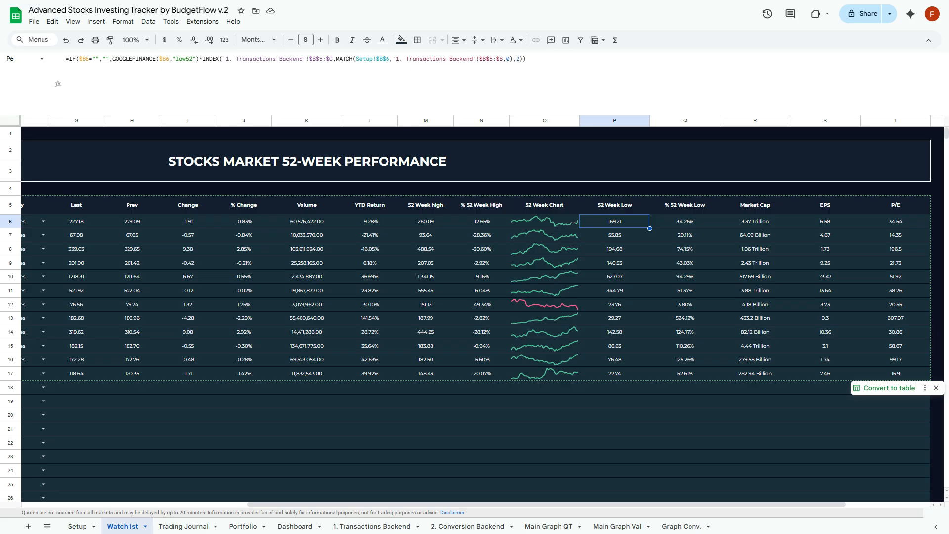
scroll(482, 310, left, 5)
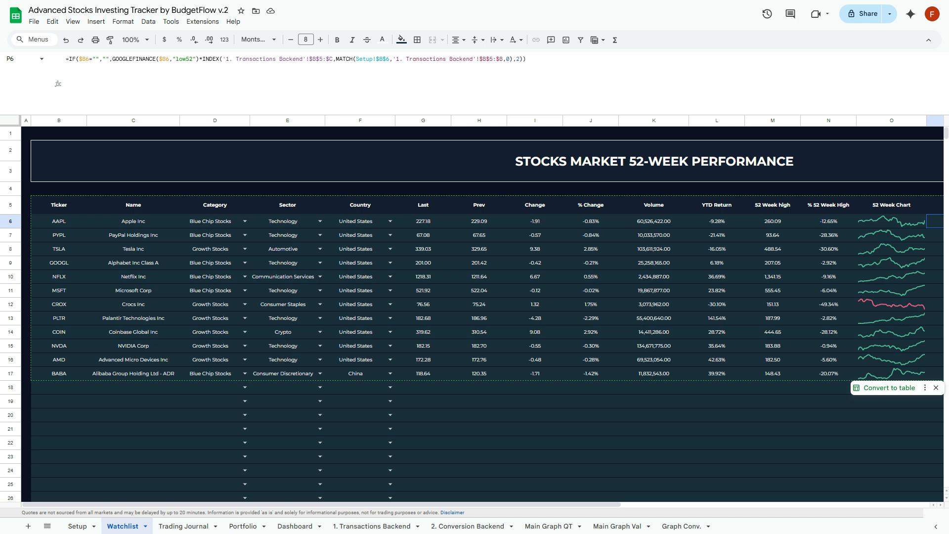
Examine the FIAT currency converter's USD, GBP and EUR rate cells and the model currency cell on the Setup sheet.
click(77, 526)
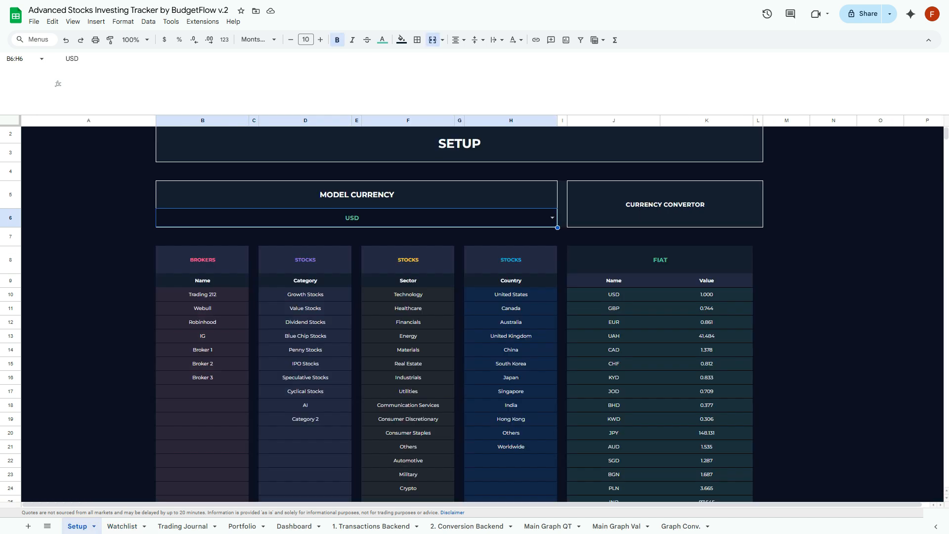
click(614, 294)
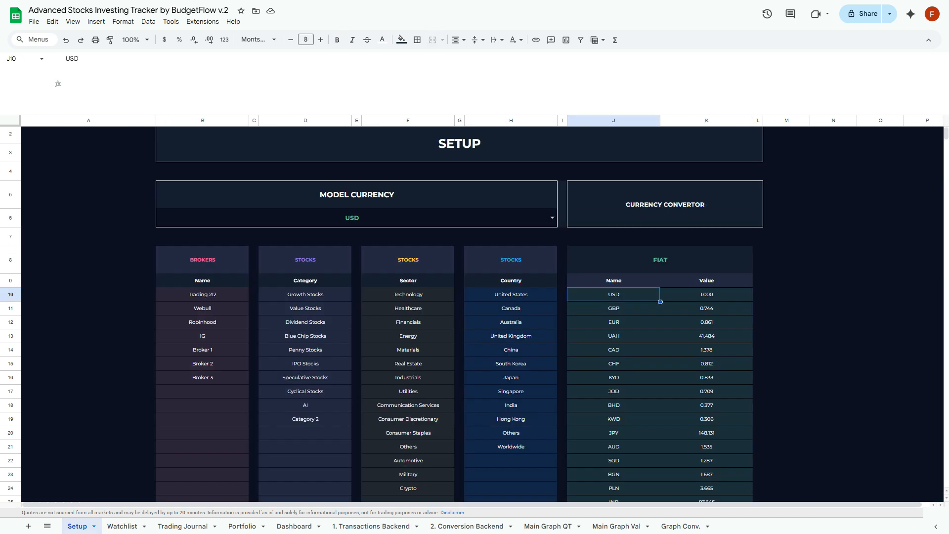
click(706, 294)
scroll(474, 316, down, 1)
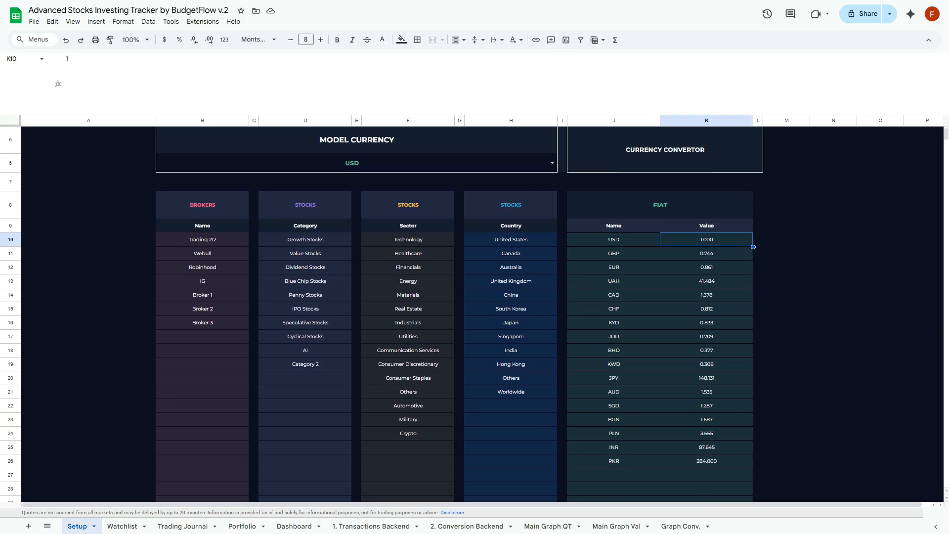
scroll(474, 316, down, 1)
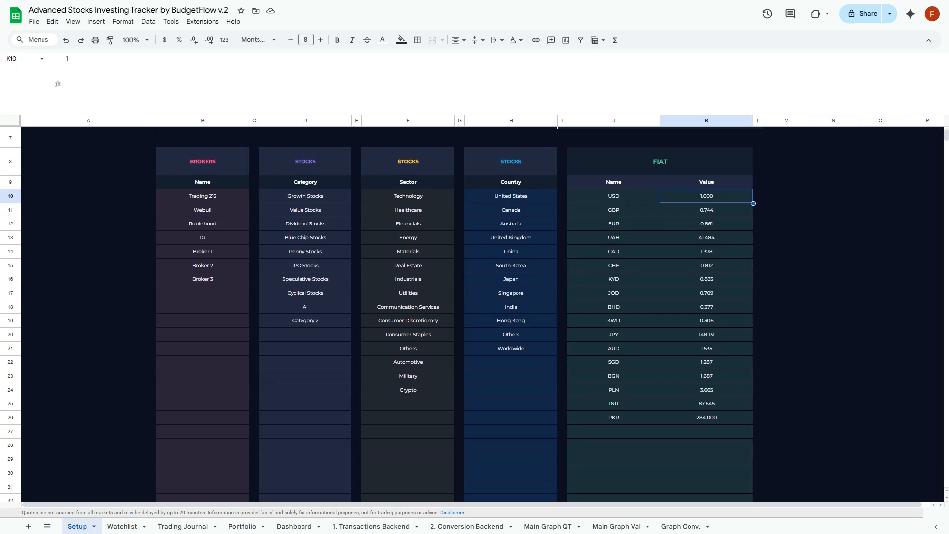
click(706, 210)
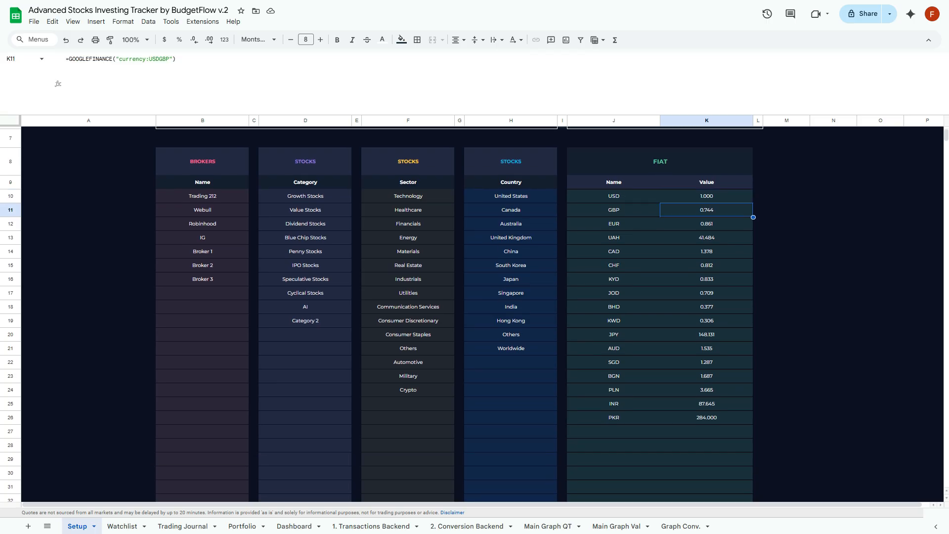
click(706, 224)
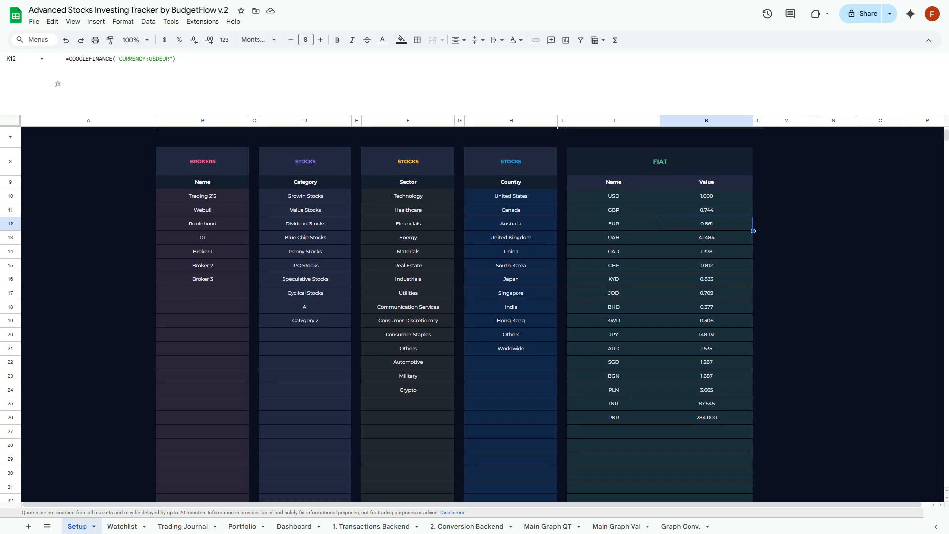
click(706, 210)
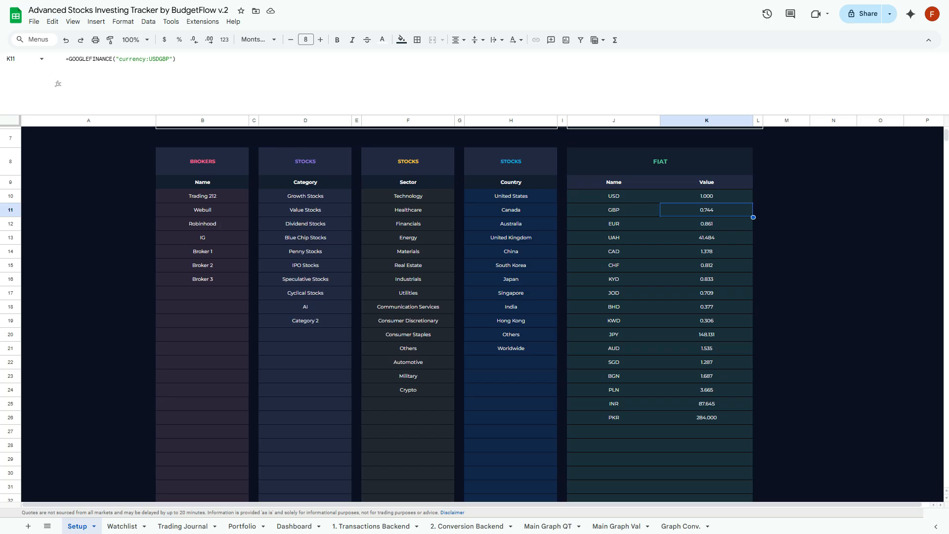
scroll(474, 297, up, 3)
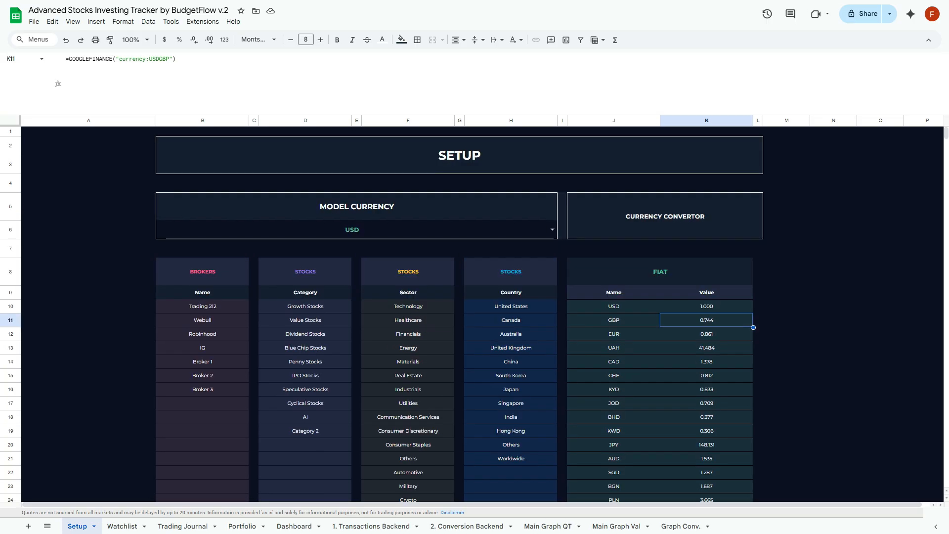
click(356, 229)
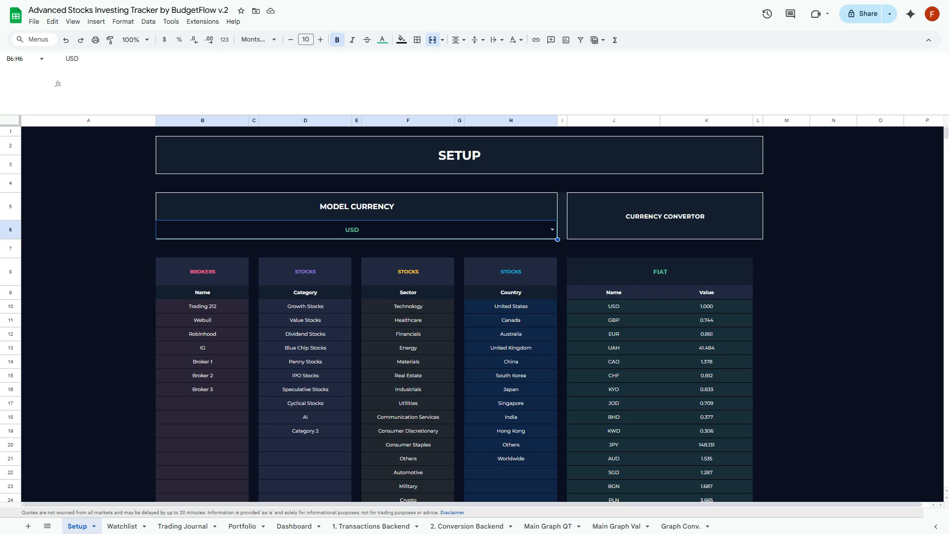